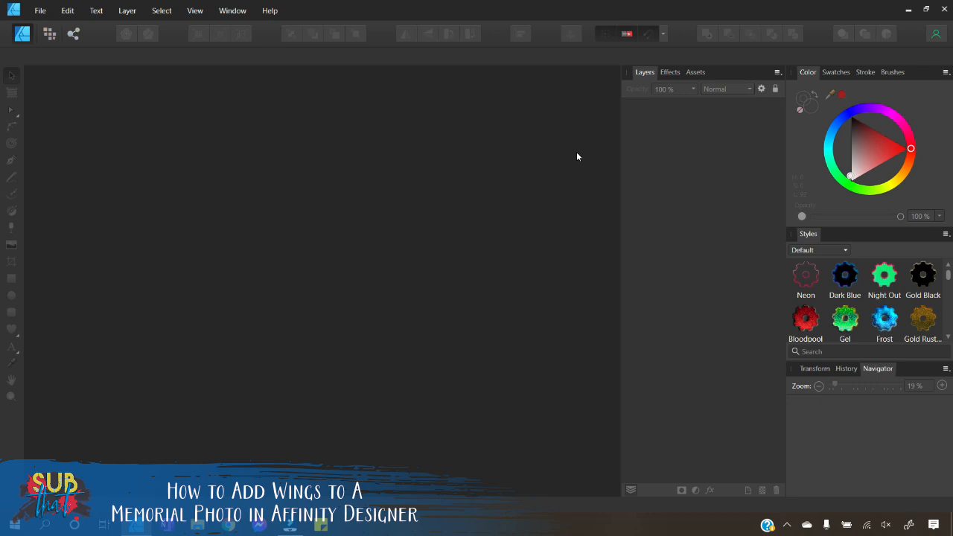
# Step: Open the New Document dialog and scroll through the saved presets
pyautogui.click(41, 14)
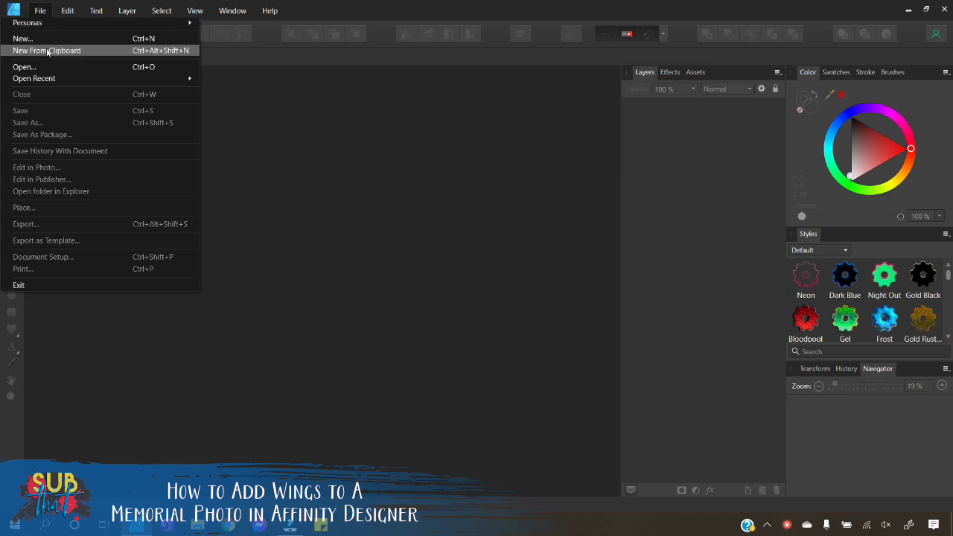
pyautogui.click(46, 38)
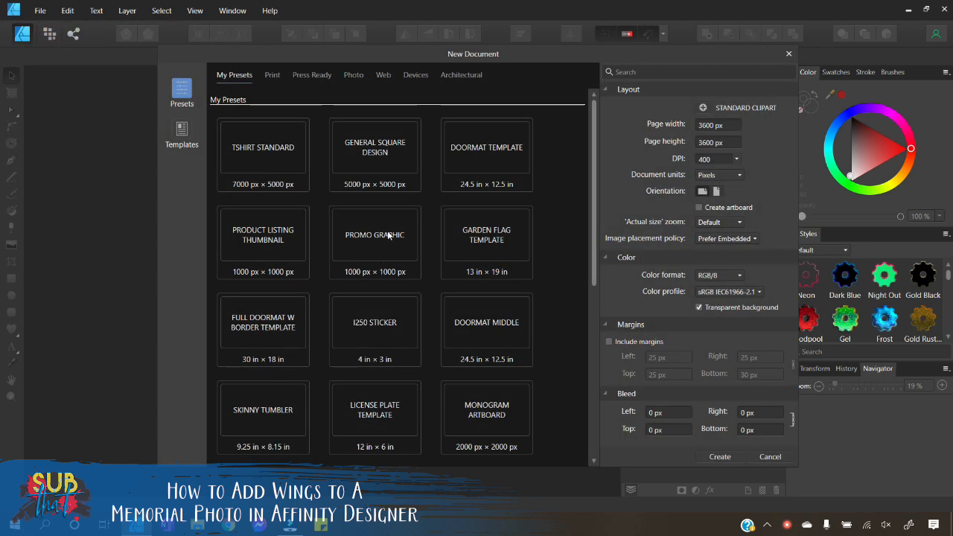
pyautogui.scroll(-1, 444, 305)
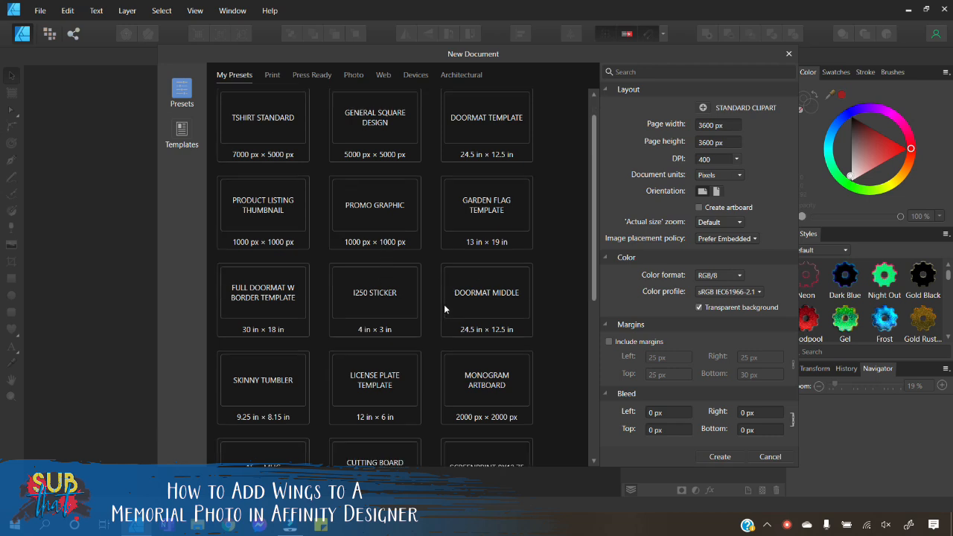
pyautogui.scroll(-5, 443, 305)
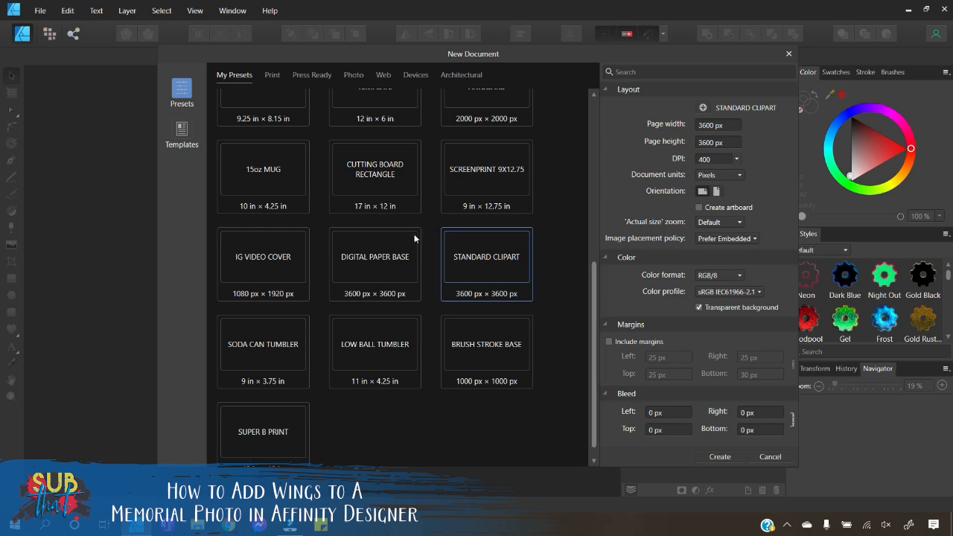
pyautogui.scroll(5, 415, 231)
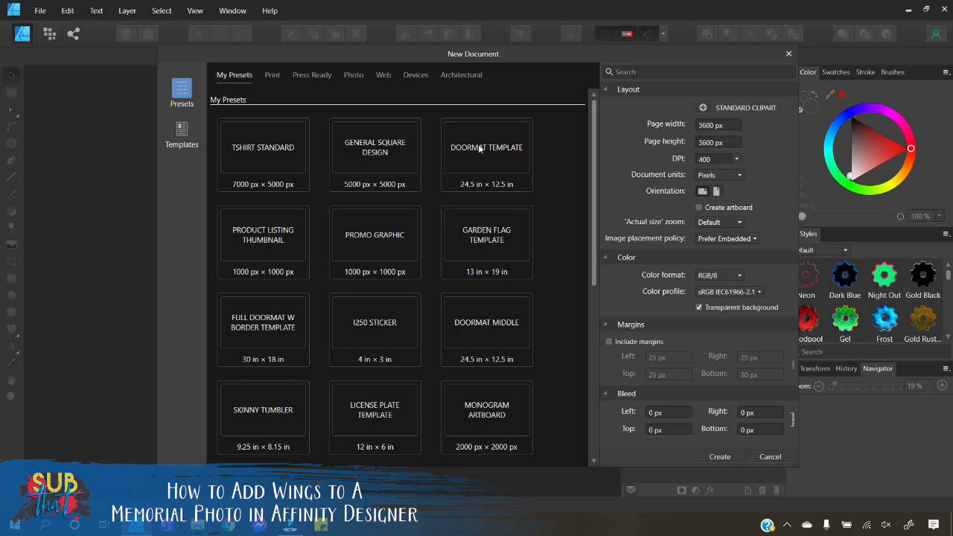
pyautogui.scroll(-2, 380, 346)
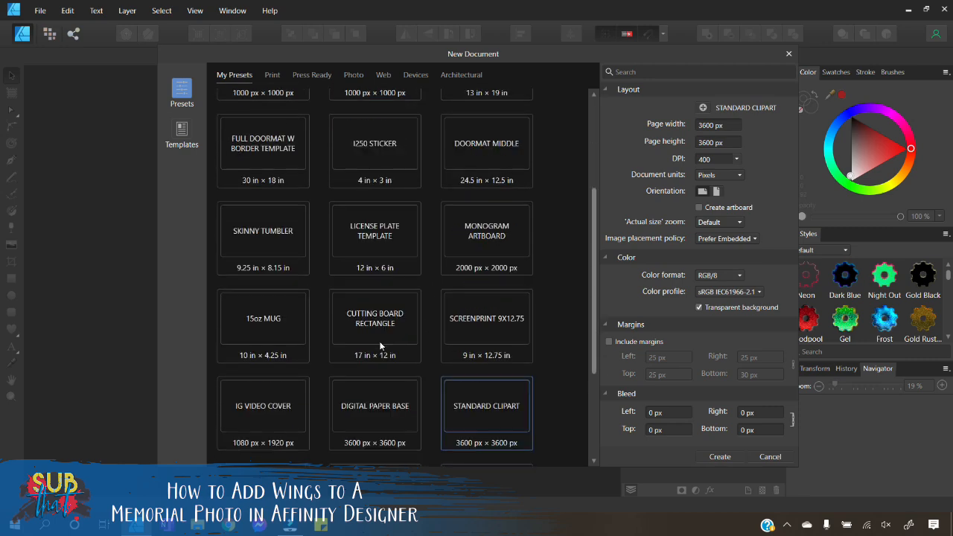
pyautogui.scroll(-2, 379, 346)
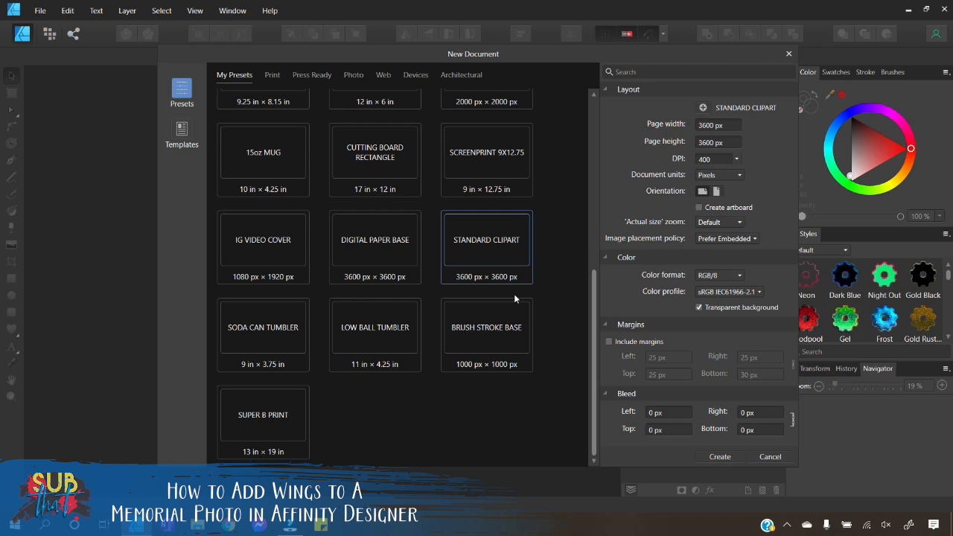
# Step: Try to add the current settings as a new document preset
pyautogui.click(703, 108)
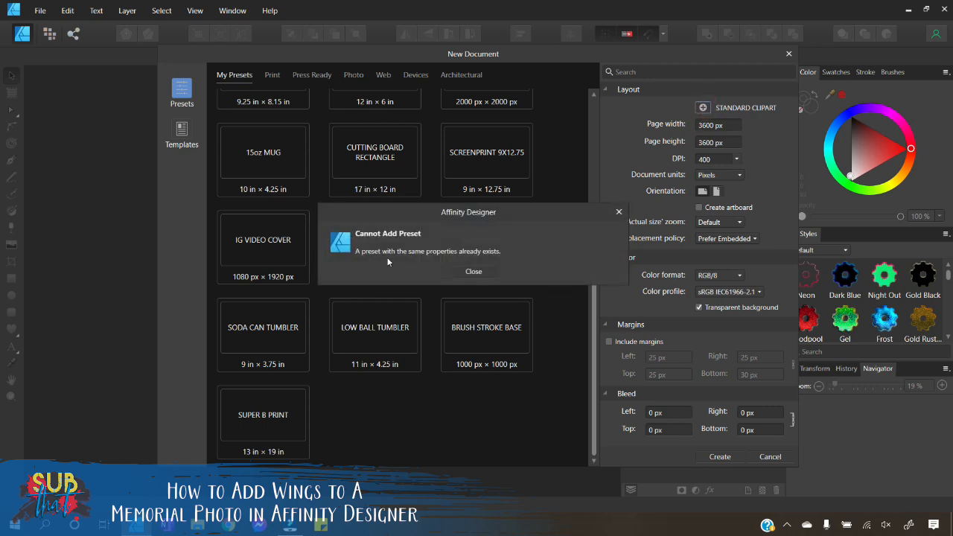
pyautogui.click(618, 213)
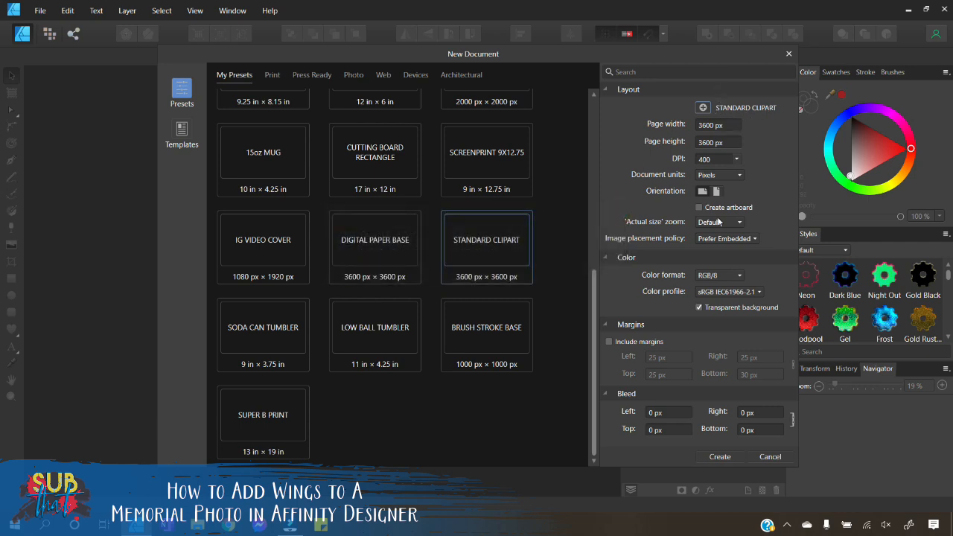
# Step: Create a new 3600 × 3600 px document from the STANDARD CLIPART preset
pyautogui.click(258, 419)
pyautogui.rightClick(249, 413)
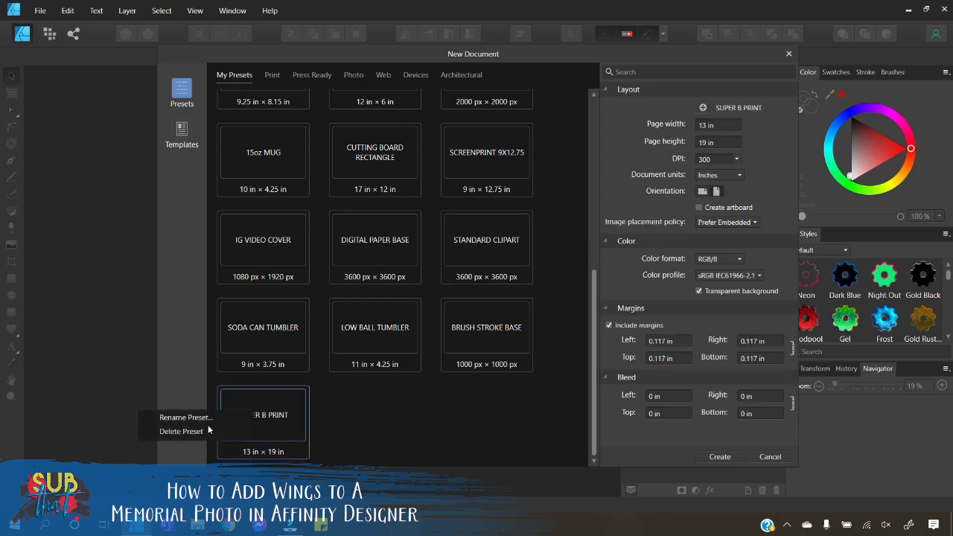
pyautogui.click(352, 415)
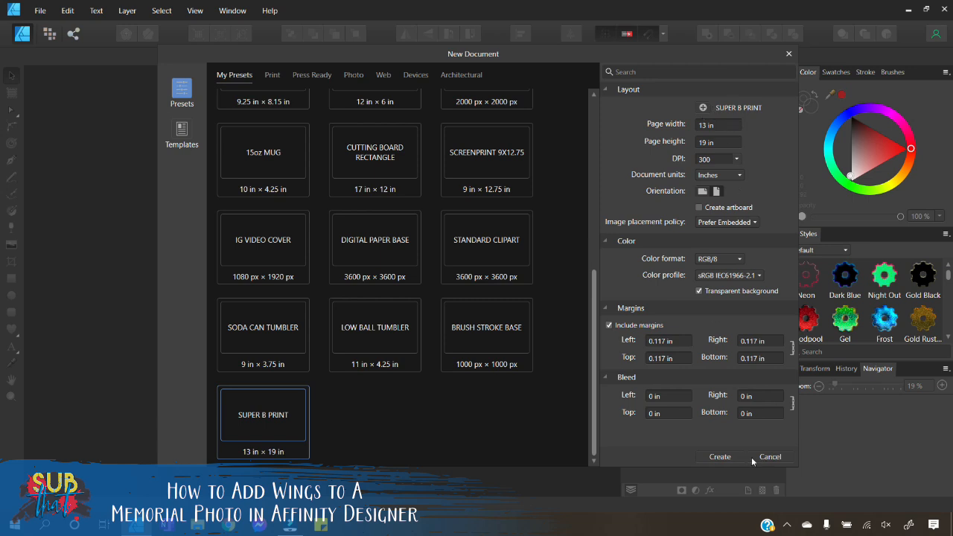
pyautogui.click(485, 253)
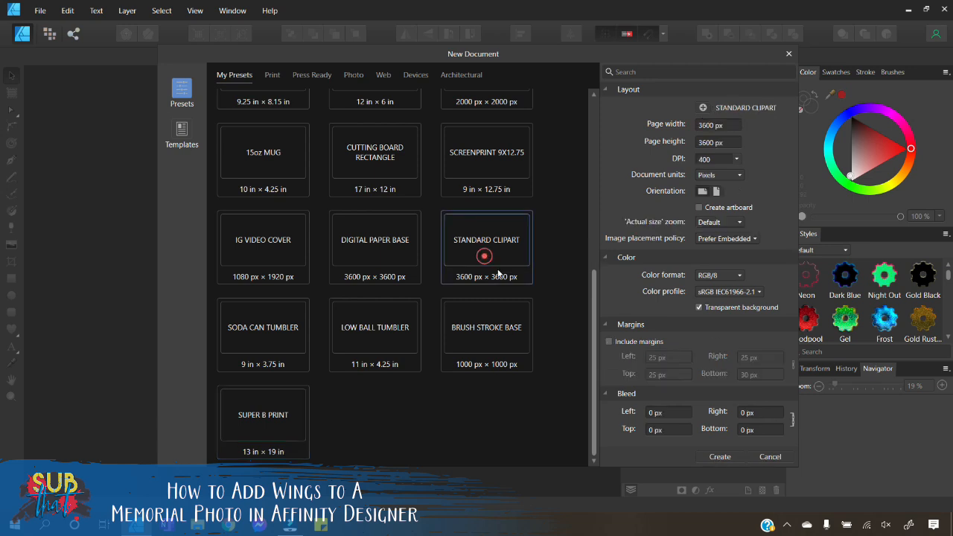
pyautogui.click(719, 457)
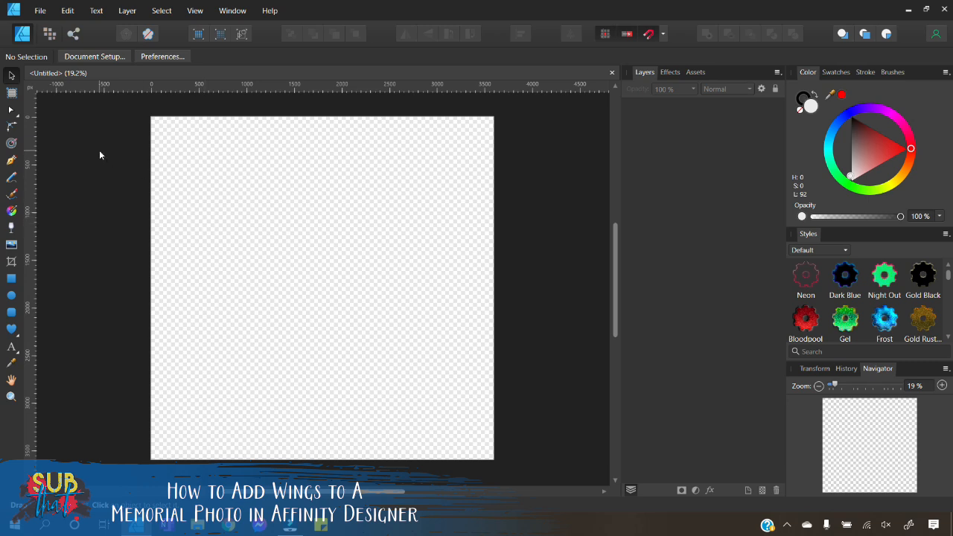
# Step: Switch to the Pixel persona and place the AdobeStock_328195695_Preview photo onto the canvas
pyautogui.click(49, 34)
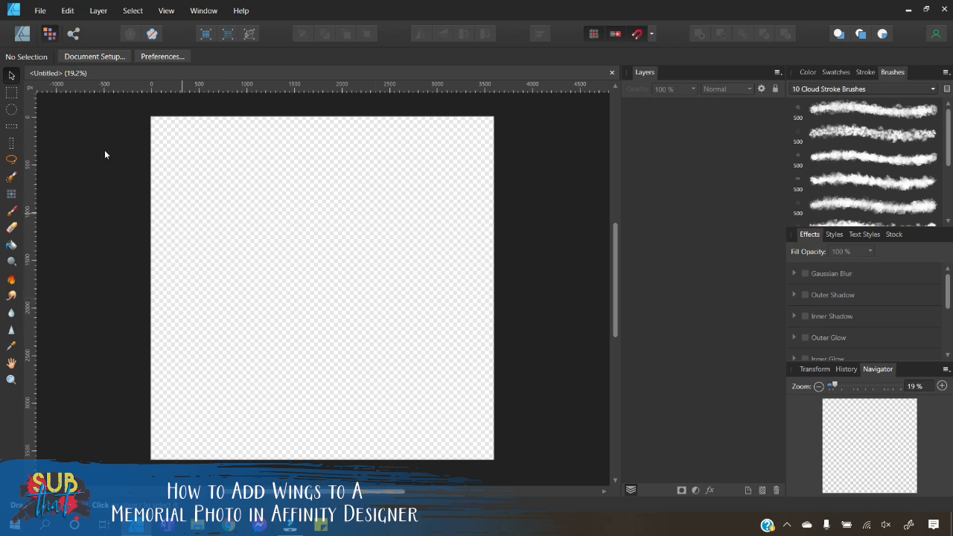
pyautogui.click(40, 11)
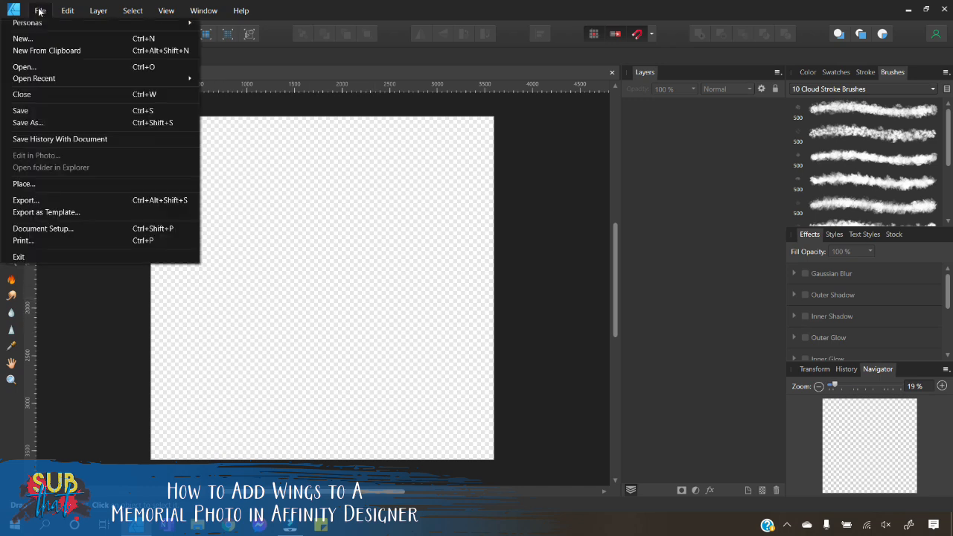
pyautogui.click(52, 184)
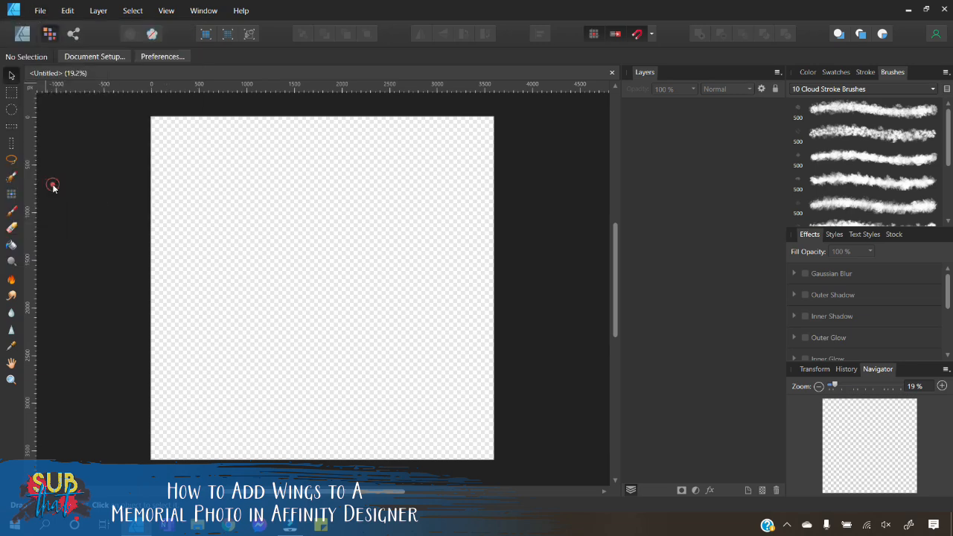
pyautogui.click(530, 369)
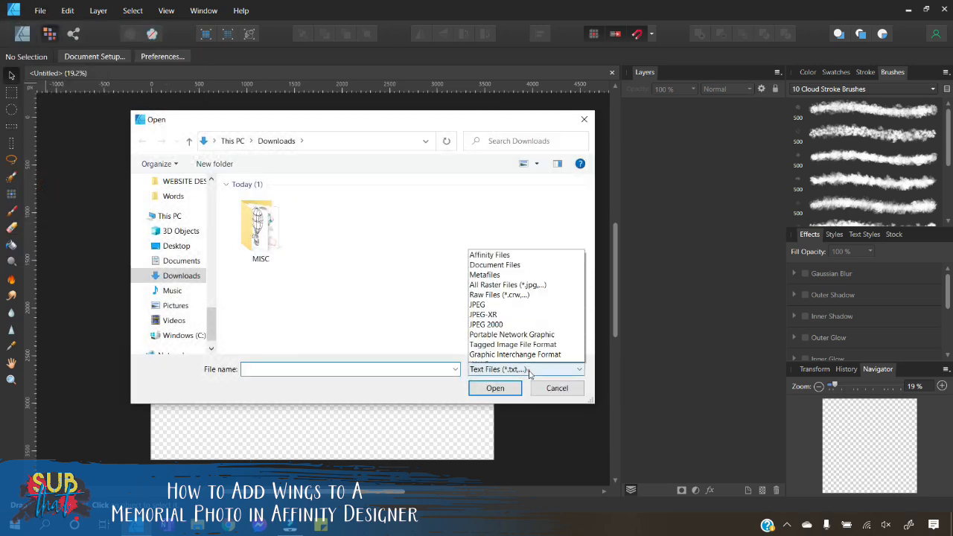
pyautogui.click(510, 357)
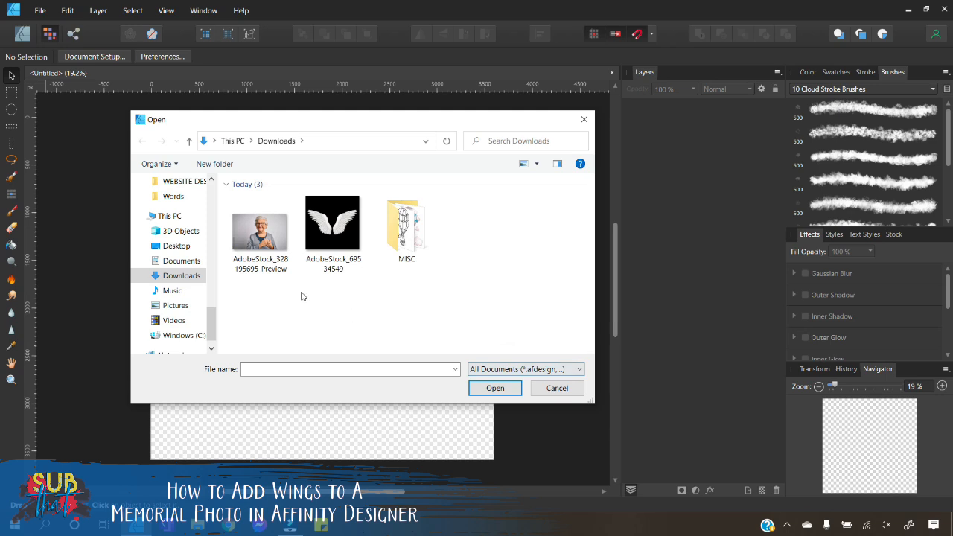
pyautogui.click(262, 244)
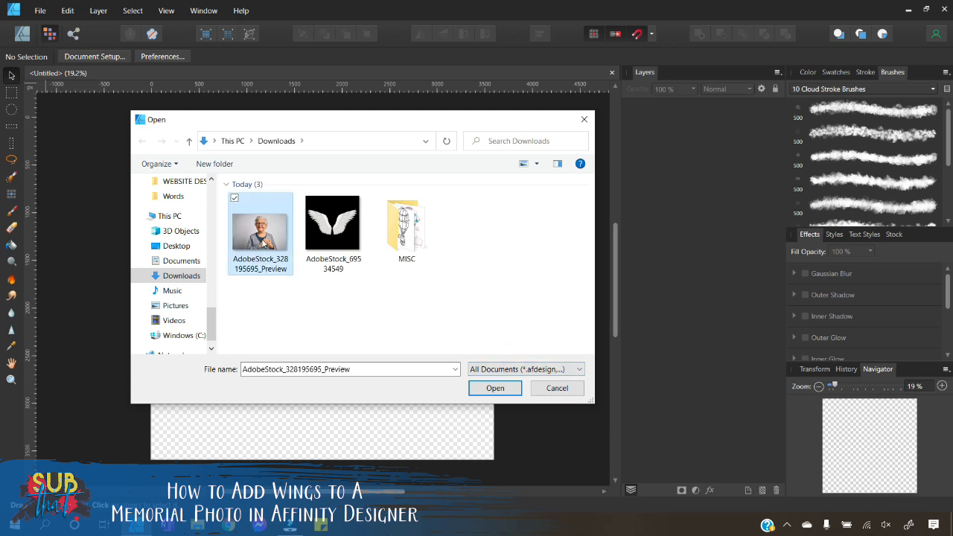
pyautogui.click(502, 391)
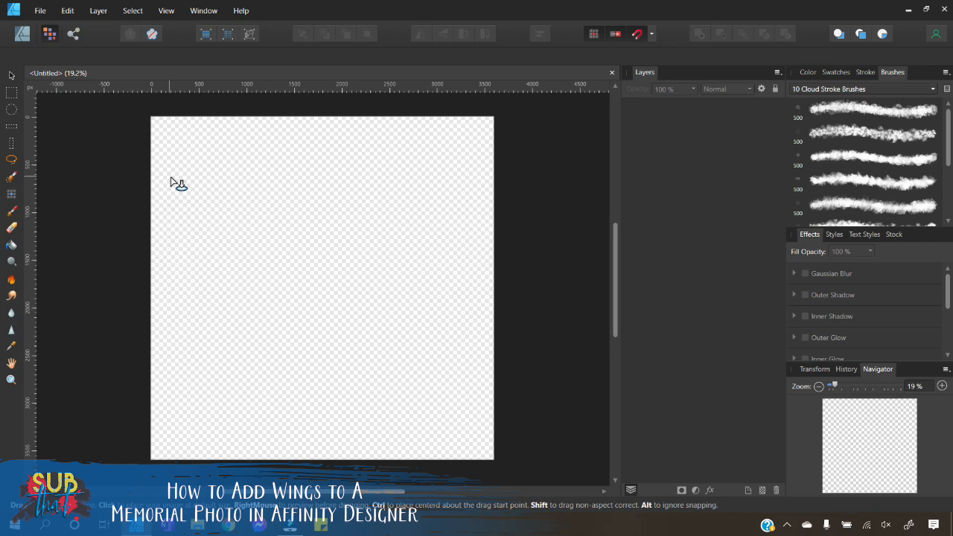
pyautogui.moveTo(134, 145); pyautogui.dragTo(553, 413)
# Step: Enlarge and reposition the photo so it covers the whole canvas
pyautogui.moveTo(517, 294); pyautogui.dragTo(446, 291)
pyautogui.scroll(2, 466, 301)
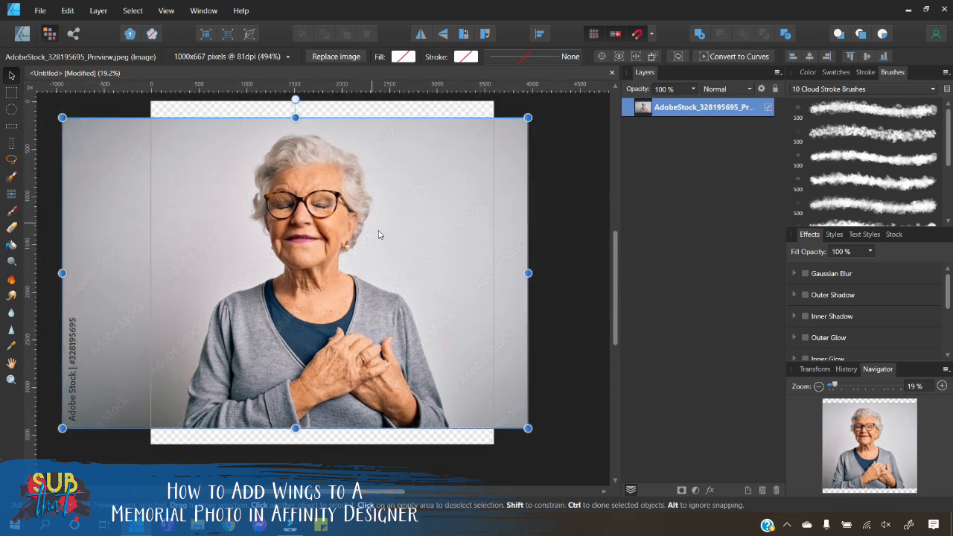
pyautogui.moveTo(378, 270); pyautogui.dragTo(385, 286)
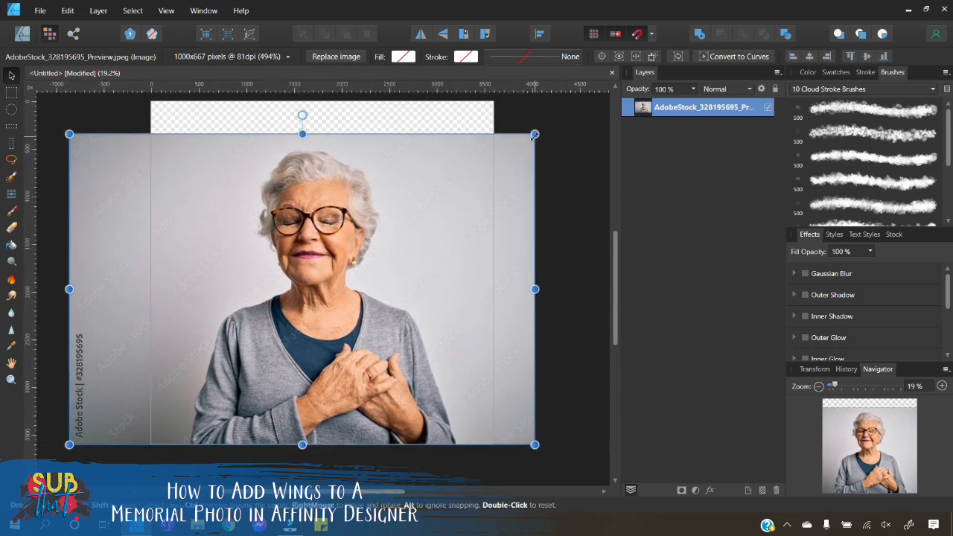
pyautogui.moveTo(534, 135); pyautogui.dragTo(562, 111)
pyautogui.click(491, 196)
pyautogui.moveTo(484, 196); pyautogui.dragTo(480, 197)
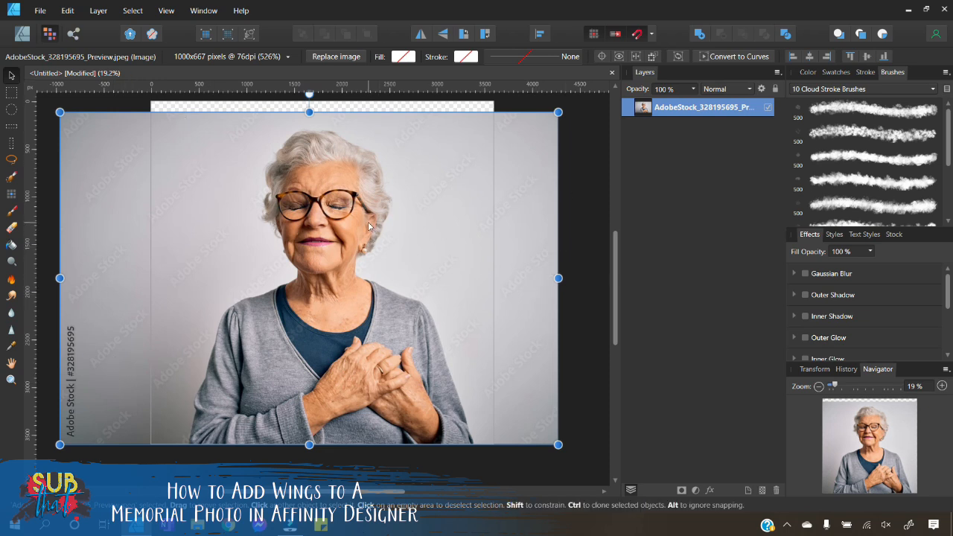
pyautogui.moveTo(342, 281); pyautogui.dragTo(343, 272)
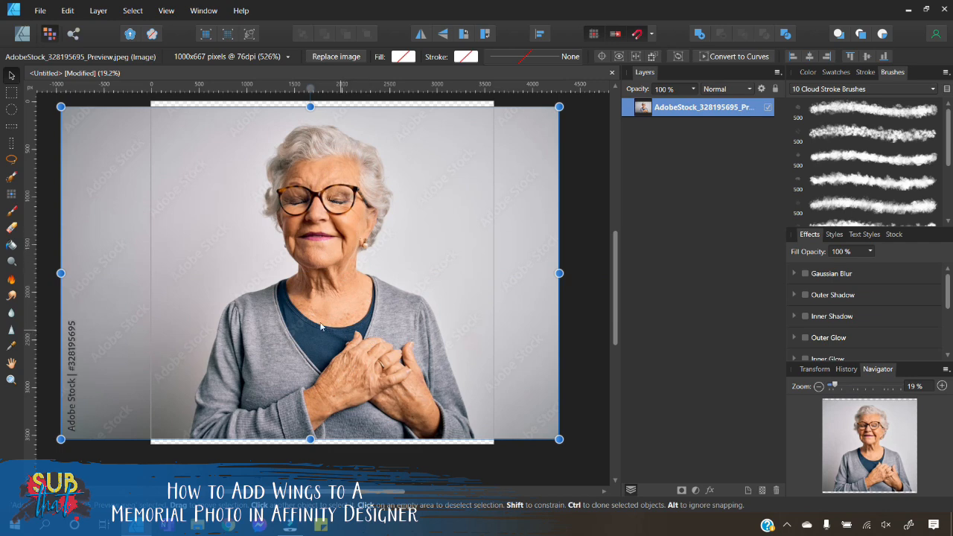
# Step: Rename the photo layer as GMA
pyautogui.rightClick(326, 233)
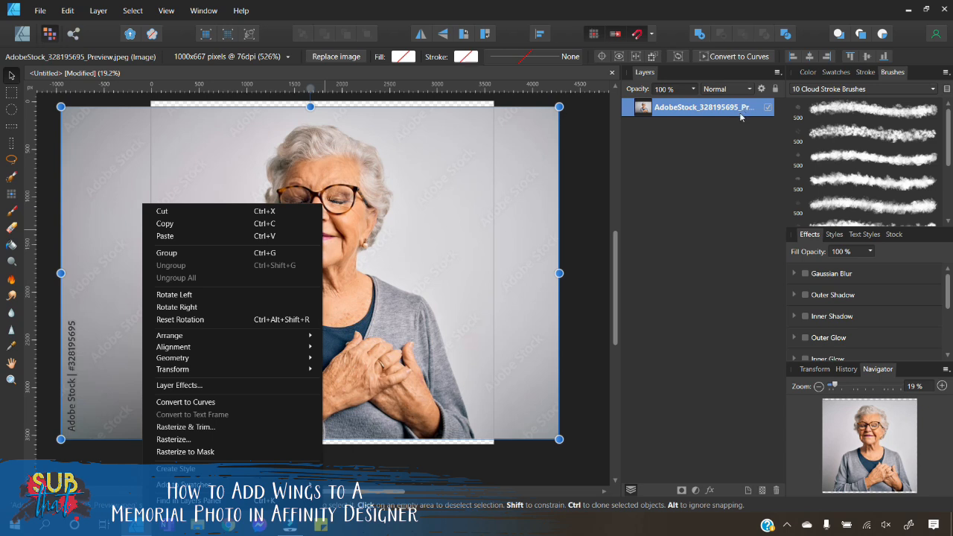
pyautogui.click(727, 150)
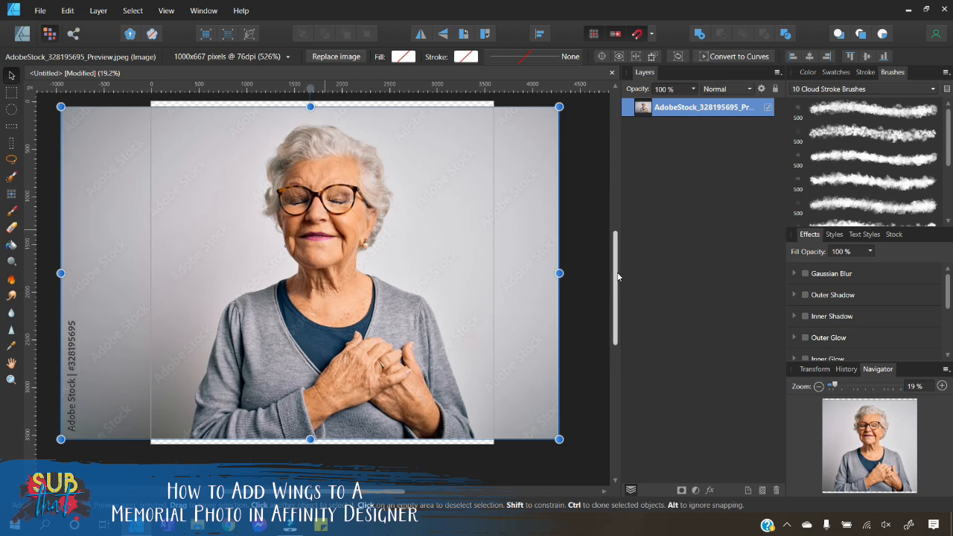
pyautogui.doubleClick(688, 108)
pyautogui.write('G')
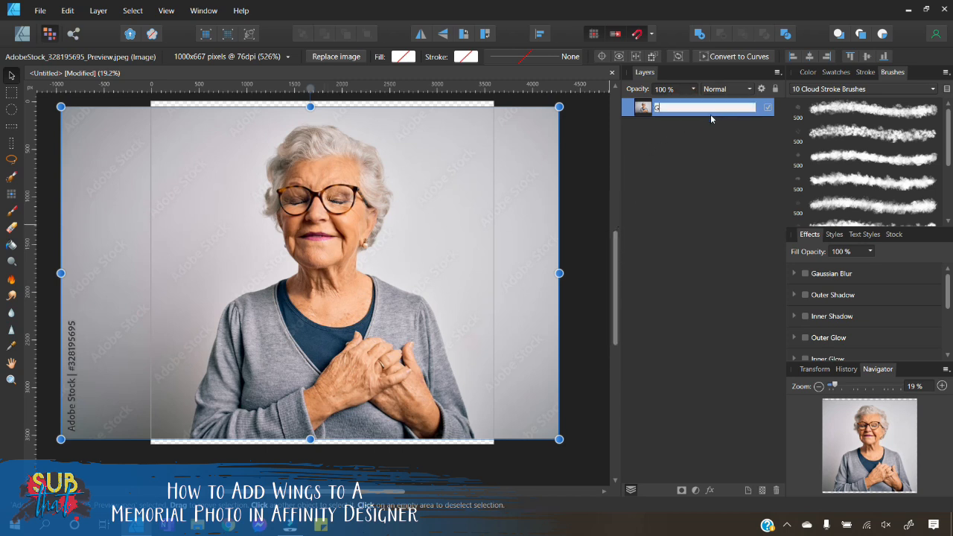
pyautogui.write('MA')
pyautogui.press('Return')
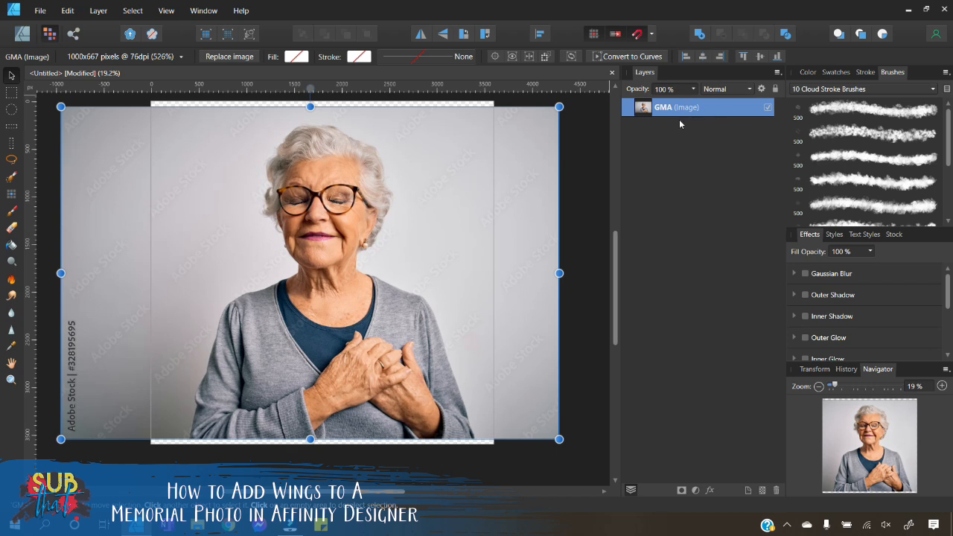
# Step: Rasterize the GMA image layer
pyautogui.rightClick(331, 199)
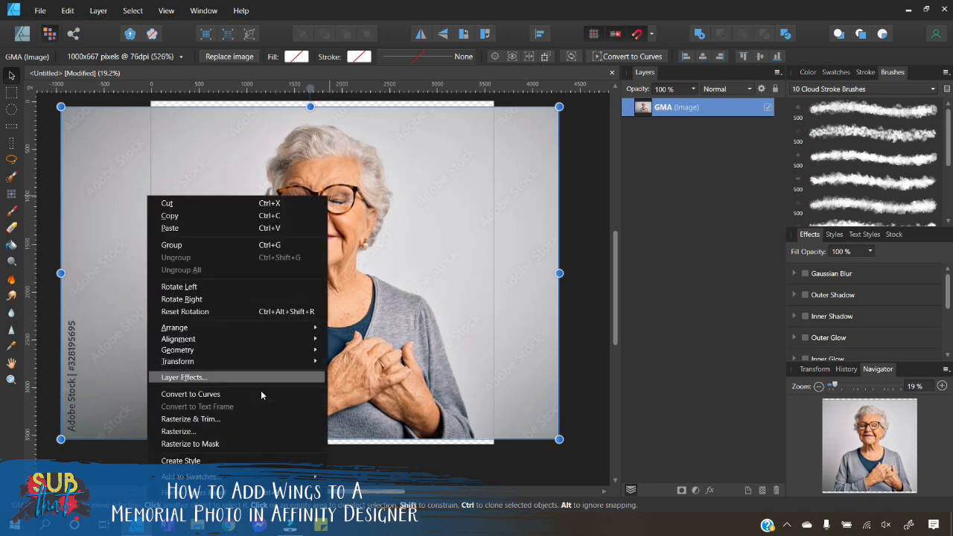
pyautogui.click(257, 430)
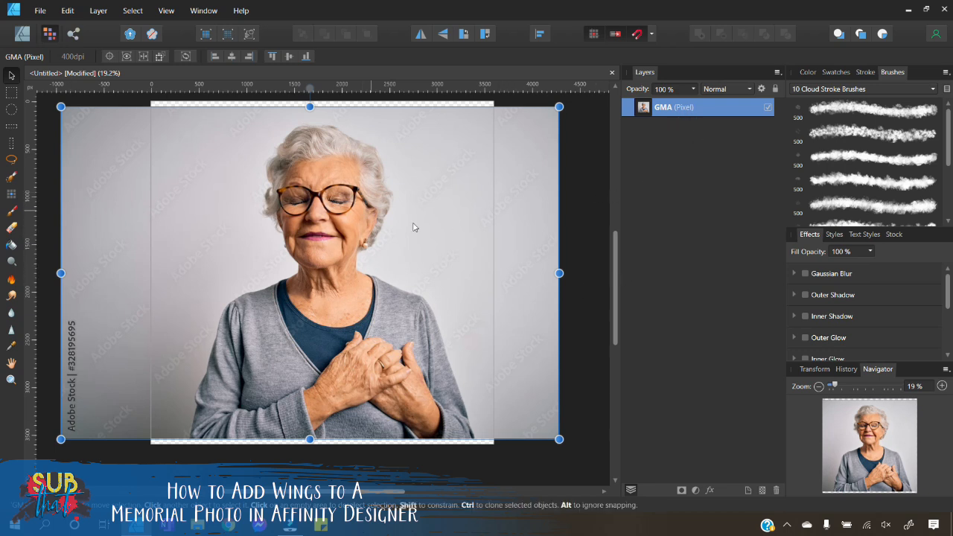
# Step: Zoom to 35% and pick the Selection Brush Tool with its width set to 182 px
pyautogui.click(911, 386)
pyautogui.write('35')
pyautogui.press('Return')
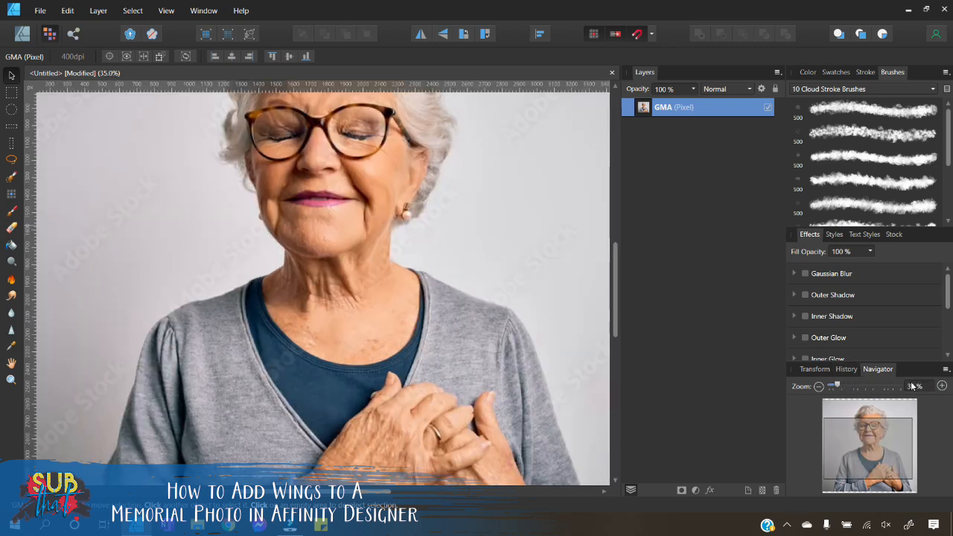
pyautogui.scroll(1, 384, 302)
pyautogui.scroll(2, 383, 298)
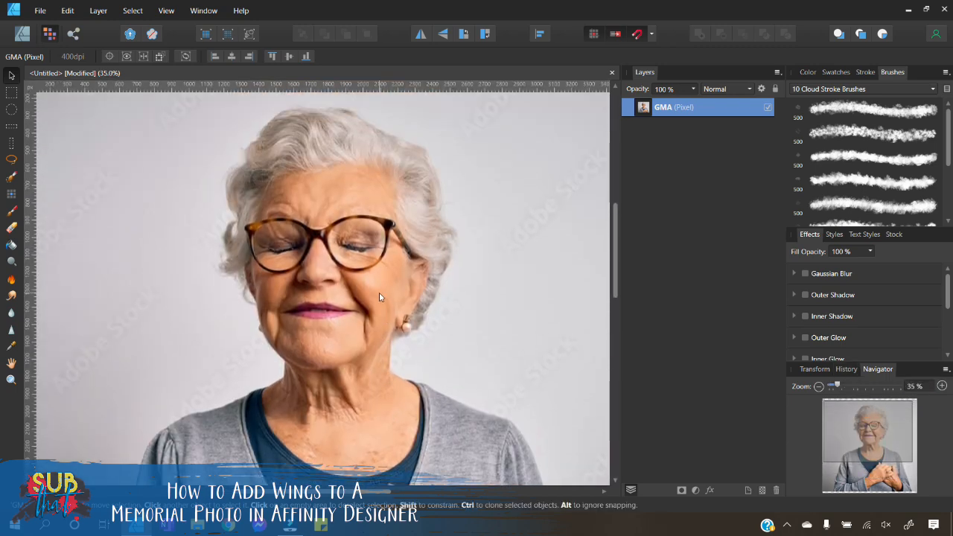
pyautogui.scroll(-3, 353, 337)
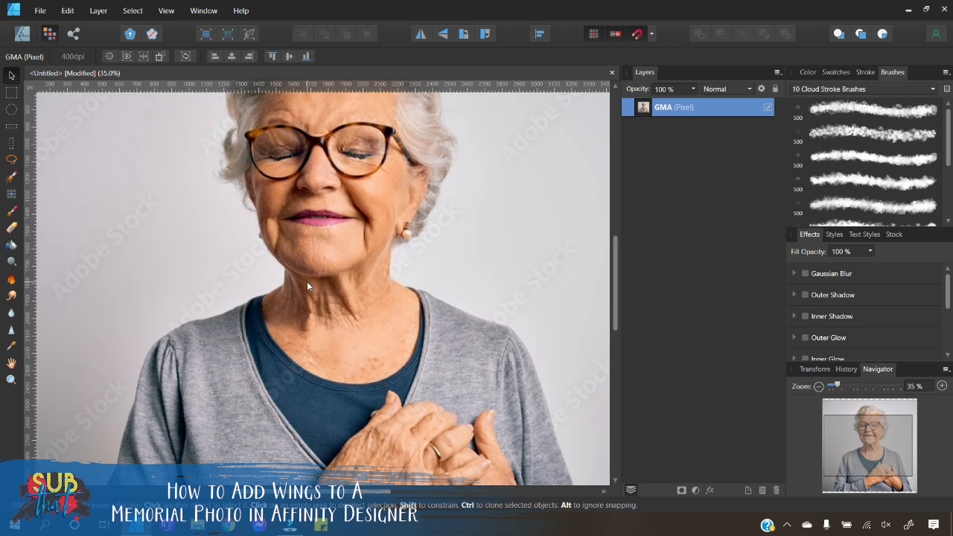
pyautogui.click(8, 180)
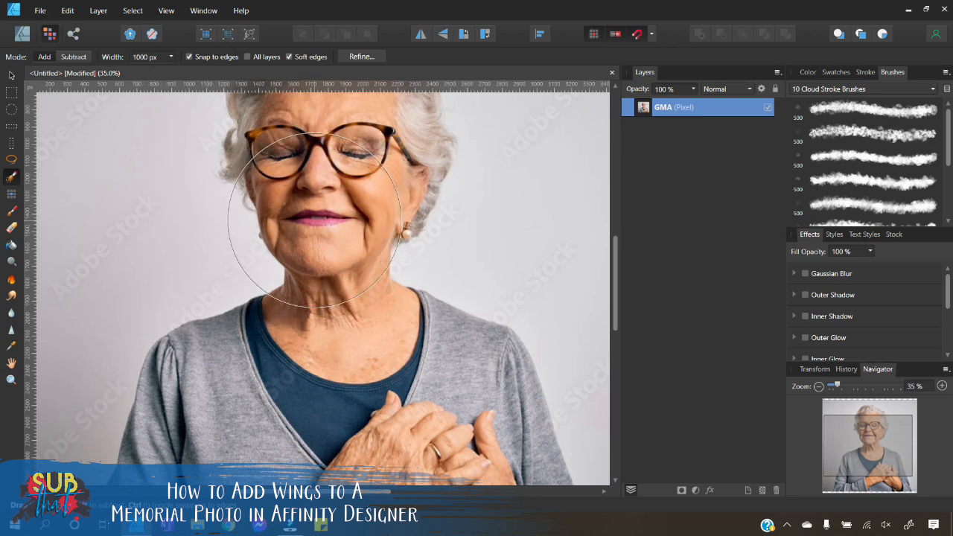
pyautogui.click(154, 59)
pyautogui.click(171, 56)
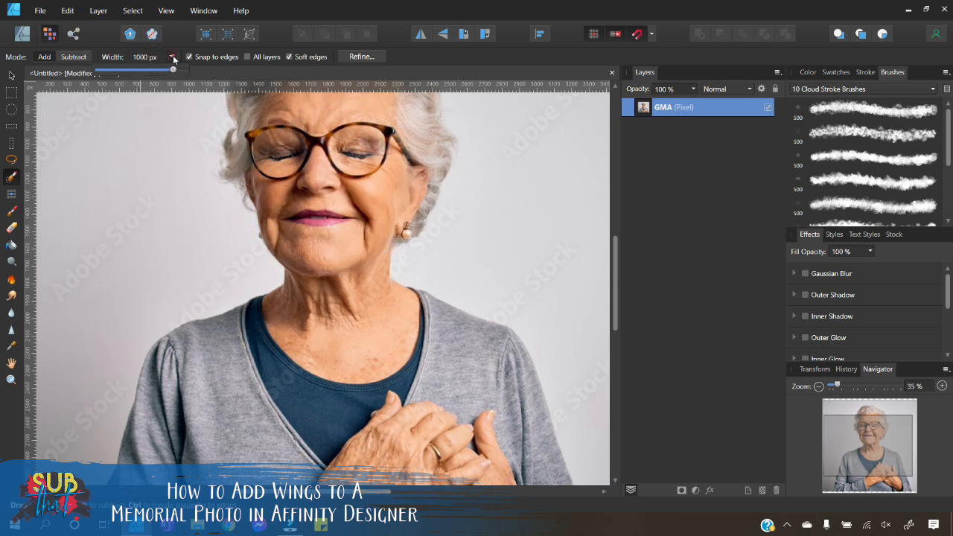
pyautogui.moveTo(174, 69); pyautogui.dragTo(147, 74)
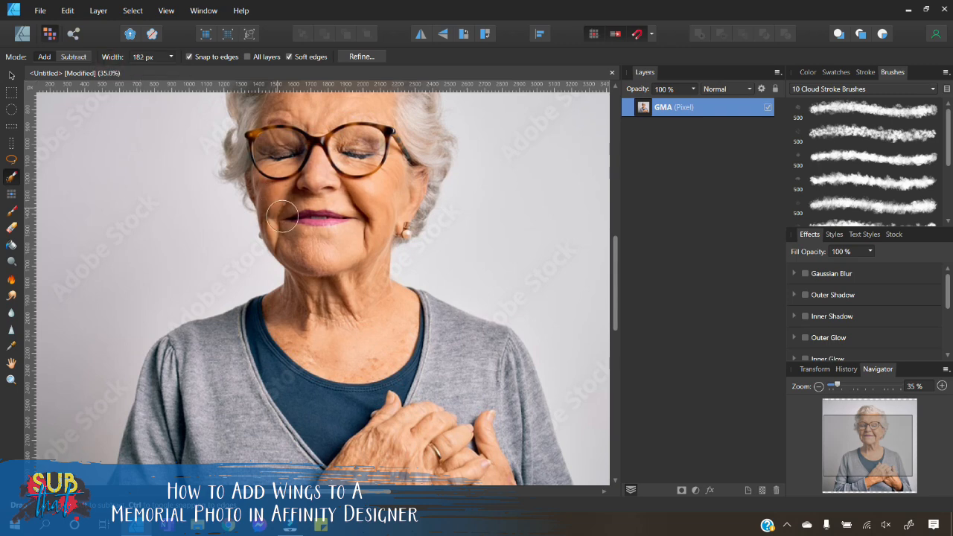
pyautogui.scroll(-2, 291, 311)
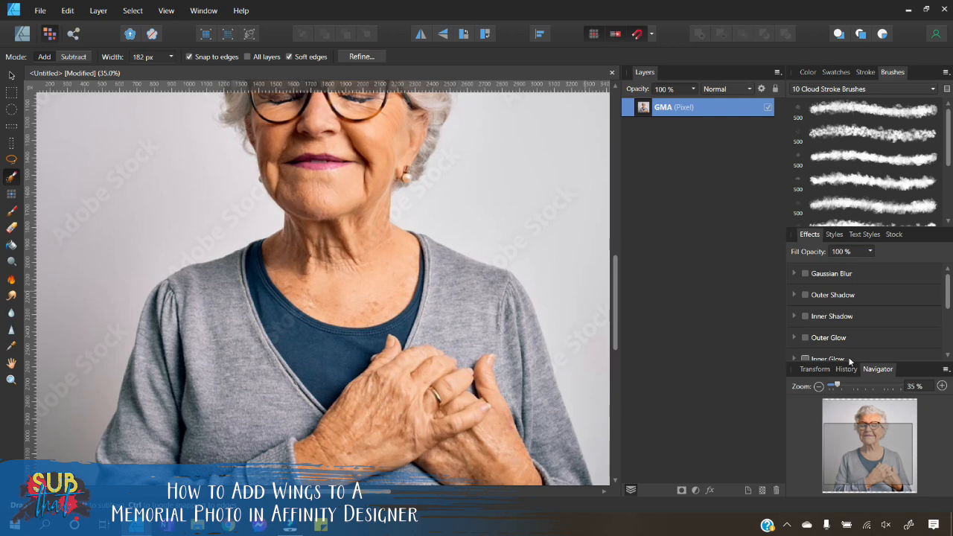
# Step: Brush over the neck and left shoulder to start selecting the woman with the Selection Brush
pyautogui.click(940, 386)
pyautogui.click(941, 386)
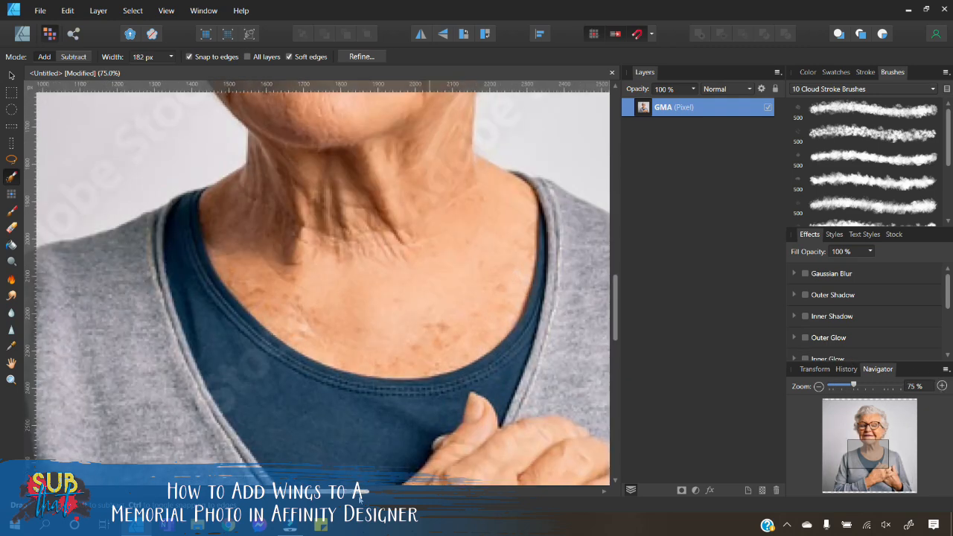
pyautogui.scroll(3, 421, 315)
pyautogui.hscroll(-2, 422, 315)
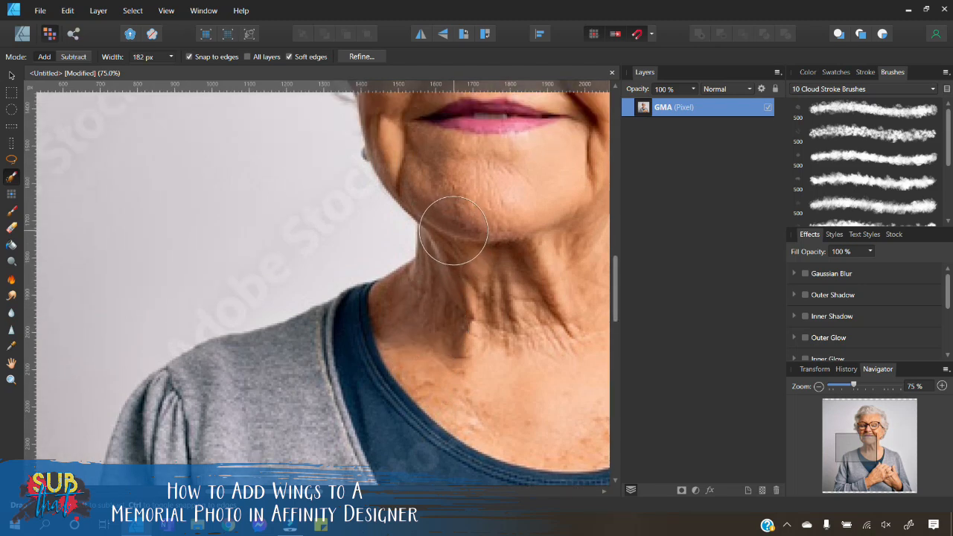
pyautogui.moveTo(453, 221)
pyautogui.mouseDown()
pyautogui.moveTo(453, 313)
pyautogui.moveTo(414, 341)
pyautogui.moveTo(393, 340)
pyautogui.moveTo(258, 410)
pyautogui.moveTo(266, 425)
pyautogui.mouseUp()
# Step: Extend the selection over the cardigan's left shoulder and upper arm
pyautogui.scroll(-2, 273, 386)
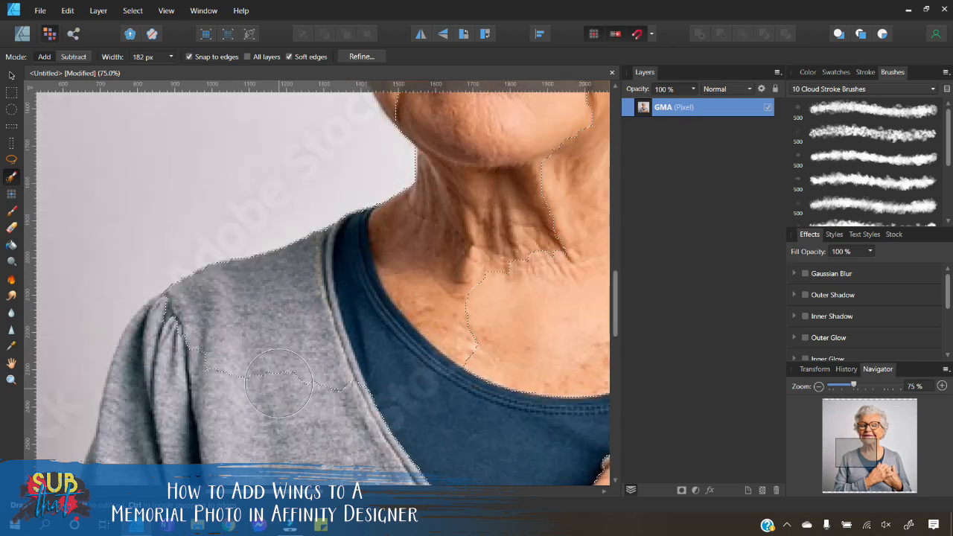
pyautogui.scroll(-1, 267, 360)
pyautogui.moveTo(232, 209)
pyautogui.mouseDown()
pyautogui.moveTo(191, 227)
pyautogui.moveTo(154, 285)
pyautogui.moveTo(159, 237)
pyautogui.moveTo(148, 321)
pyautogui.moveTo(117, 421)
pyautogui.moveTo(250, 283)
pyautogui.moveTo(295, 353)
pyautogui.moveTo(384, 395)
pyautogui.moveTo(355, 288)
pyautogui.mouseUp()
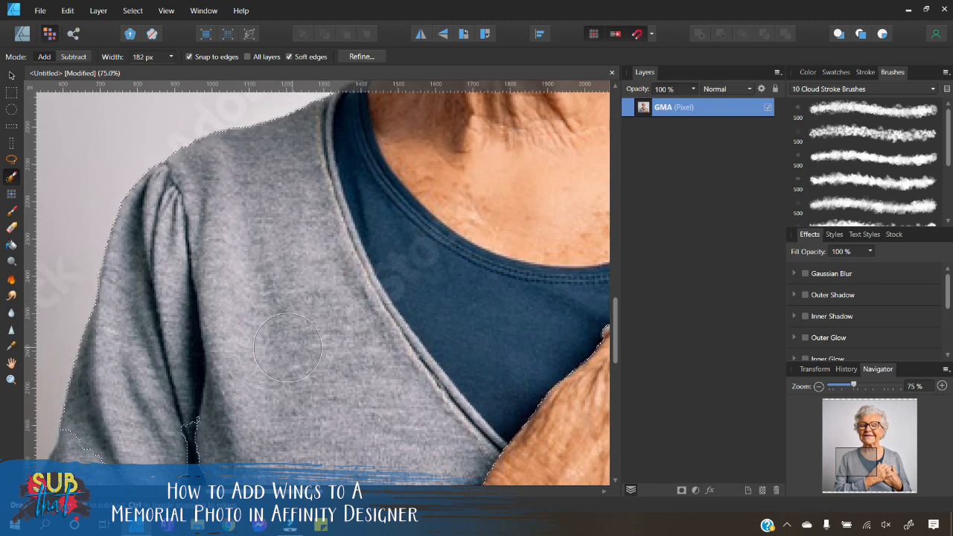
pyautogui.scroll(-2, 312, 309)
pyautogui.scroll(-2, 312, 310)
pyautogui.moveTo(217, 196); pyautogui.dragTo(195, 307)
# Step: Add the lower left sleeve and the cuff at the bottom of the photo to the selection
pyautogui.scroll(-1, 315, 425)
pyautogui.hscroll(-2, 221, 230)
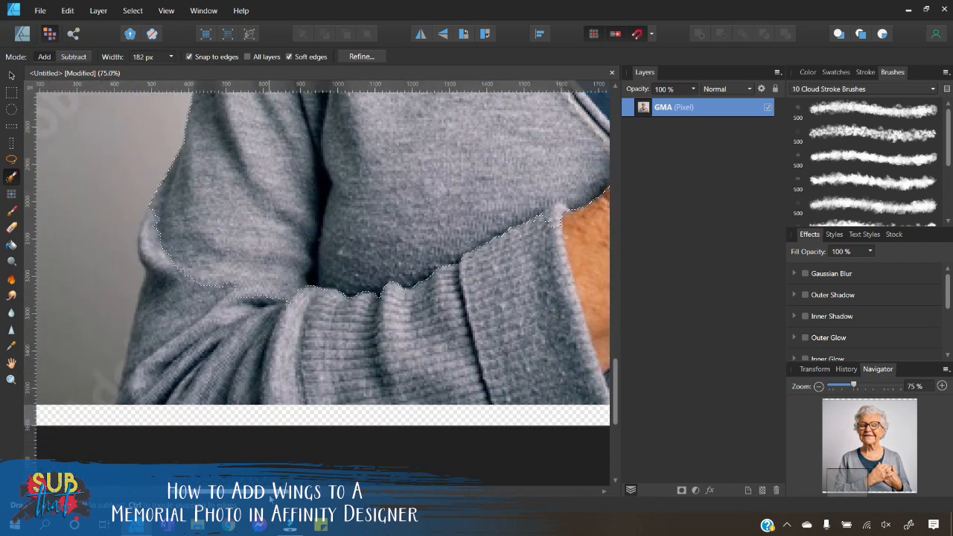
pyautogui.moveTo(220, 230)
pyautogui.mouseDown()
pyautogui.moveTo(192, 249)
pyautogui.moveTo(201, 300)
pyautogui.moveTo(262, 321)
pyautogui.moveTo(271, 311)
pyautogui.moveTo(192, 241)
pyautogui.mouseUp()
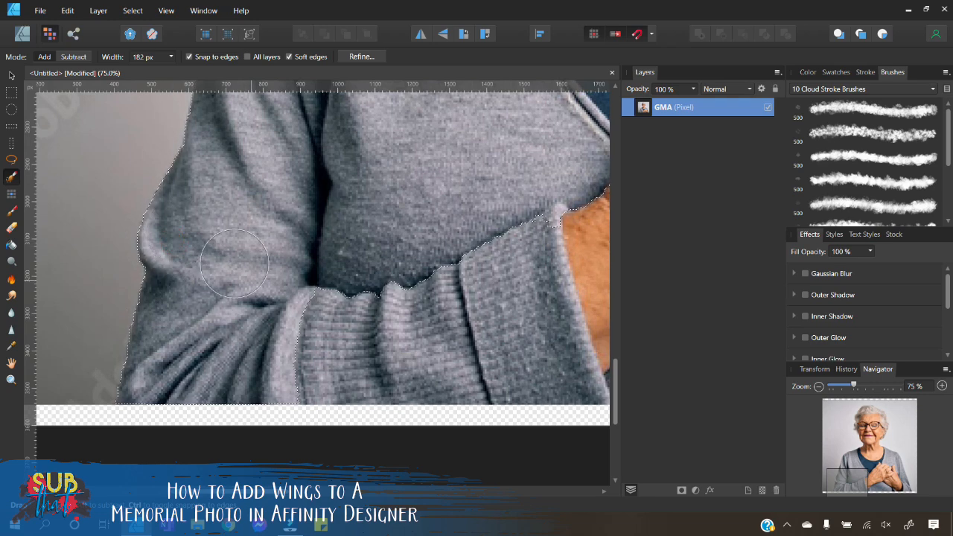
pyautogui.scroll(-4, 167, 246)
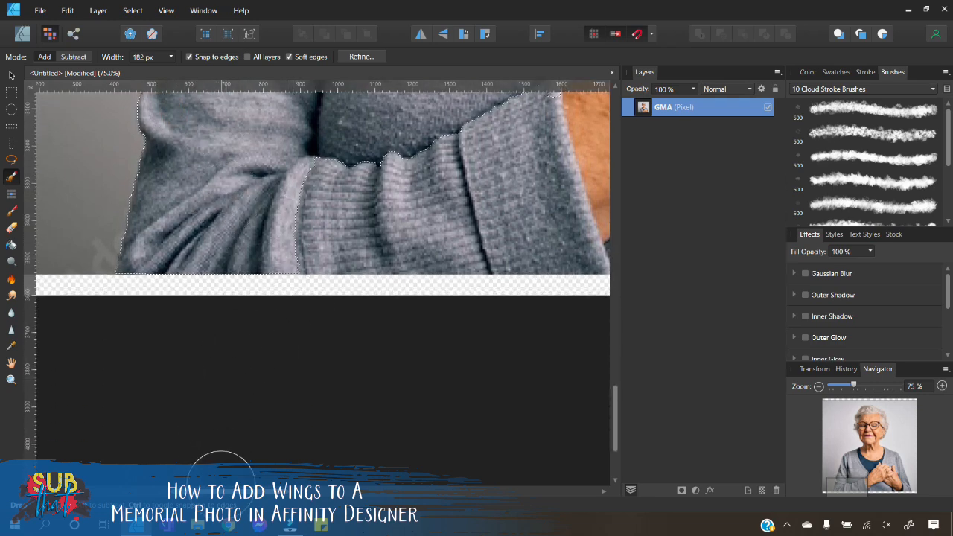
pyautogui.hscroll(4, 179, 212)
pyautogui.moveTo(179, 212)
pyautogui.mouseDown()
pyautogui.moveTo(350, 227)
pyautogui.moveTo(432, 213)
pyautogui.moveTo(394, 216)
pyautogui.mouseUp()
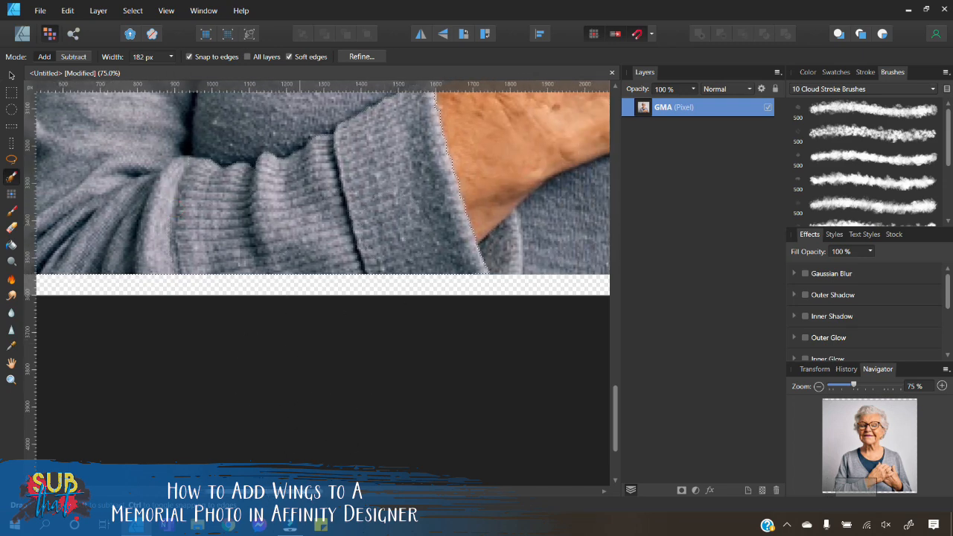
# Step: Brush the clasped hands into the selection
pyautogui.hscroll(6, 331, 335)
pyautogui.scroll(2, 366, 330)
pyautogui.scroll(2, 366, 331)
pyautogui.moveTo(272, 275)
pyautogui.mouseDown()
pyautogui.moveTo(302, 250)
pyautogui.moveTo(390, 229)
pyautogui.moveTo(430, 243)
pyautogui.moveTo(349, 328)
pyautogui.moveTo(343, 350)
pyautogui.mouseUp()
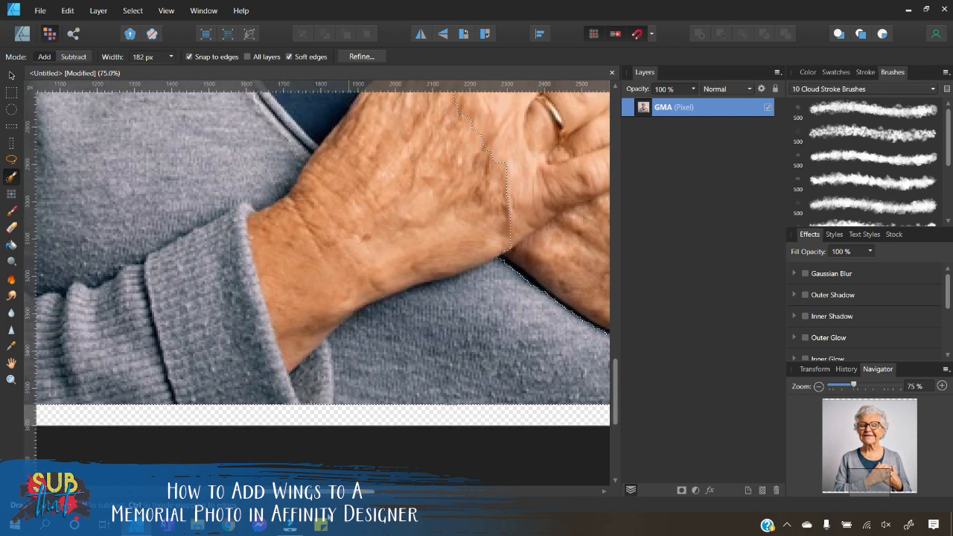
# Step: Undo the last brush stroke, then add the right forearm and hand to the selection in Add mode
pyautogui.moveTo(335, 491); pyautogui.dragTo(433, 493)
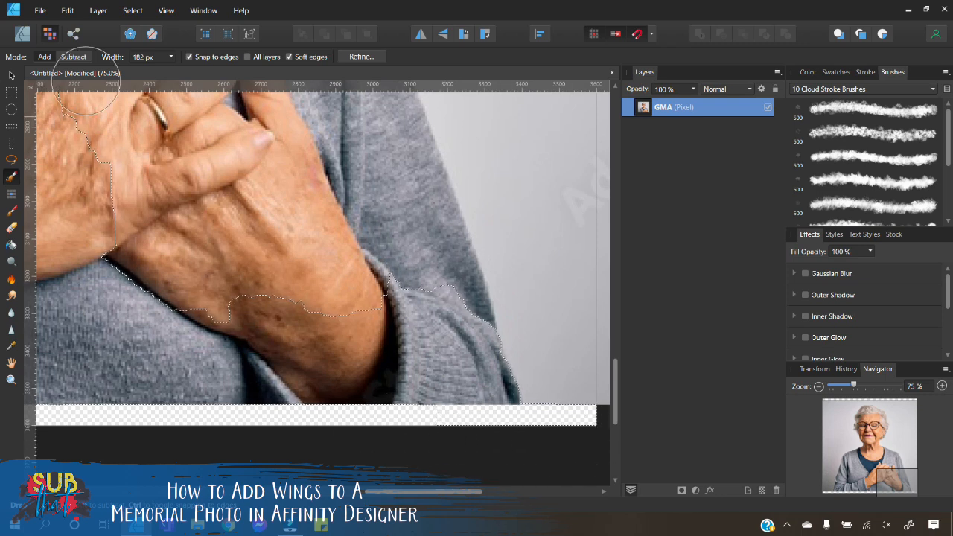
pyautogui.click(44, 56)
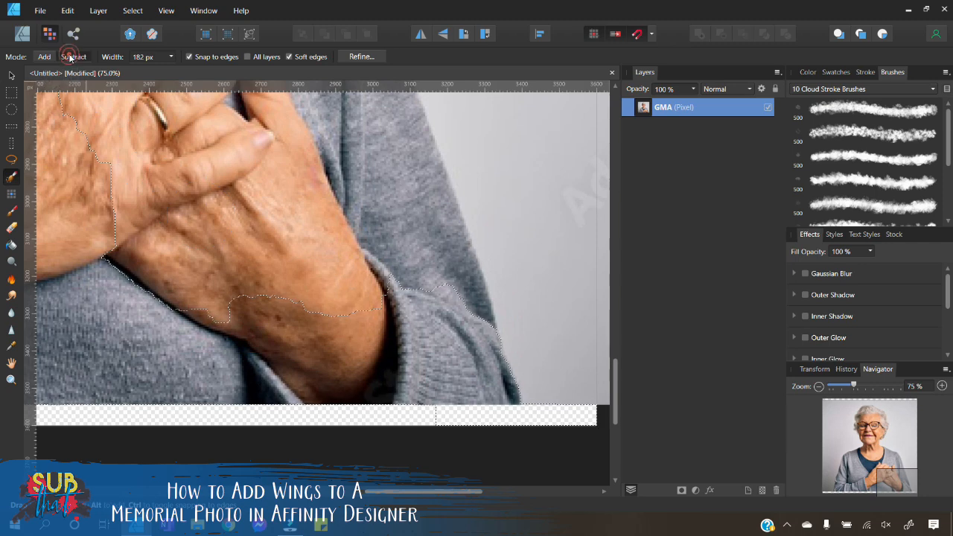
pyautogui.hotkey('ctrl', 'z')
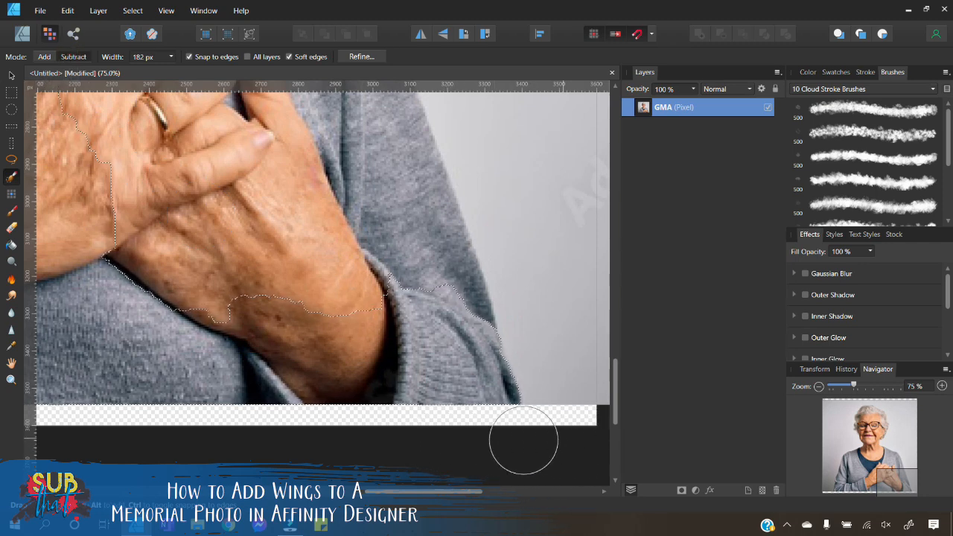
pyautogui.click(45, 55)
pyautogui.moveTo(402, 330)
pyautogui.mouseDown()
pyautogui.moveTo(381, 266)
pyautogui.moveTo(390, 246)
pyautogui.moveTo(433, 297)
pyautogui.moveTo(383, 229)
pyautogui.moveTo(400, 214)
pyautogui.moveTo(423, 254)
pyautogui.mouseUp()
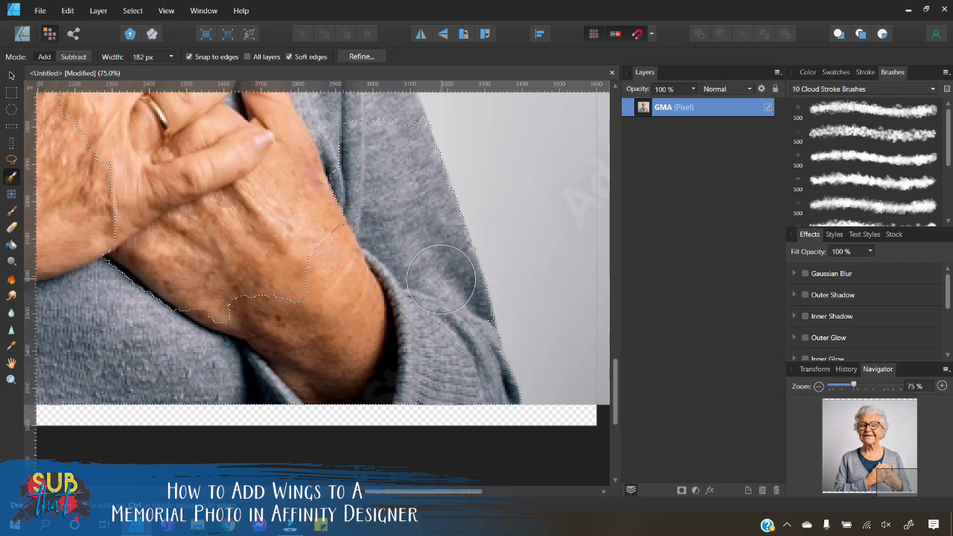
pyautogui.moveTo(469, 296)
pyautogui.mouseDown()
pyautogui.moveTo(384, 306)
pyautogui.moveTo(280, 271)
pyautogui.moveTo(189, 278)
pyautogui.moveTo(136, 189)
pyautogui.moveTo(113, 191)
pyautogui.mouseUp()
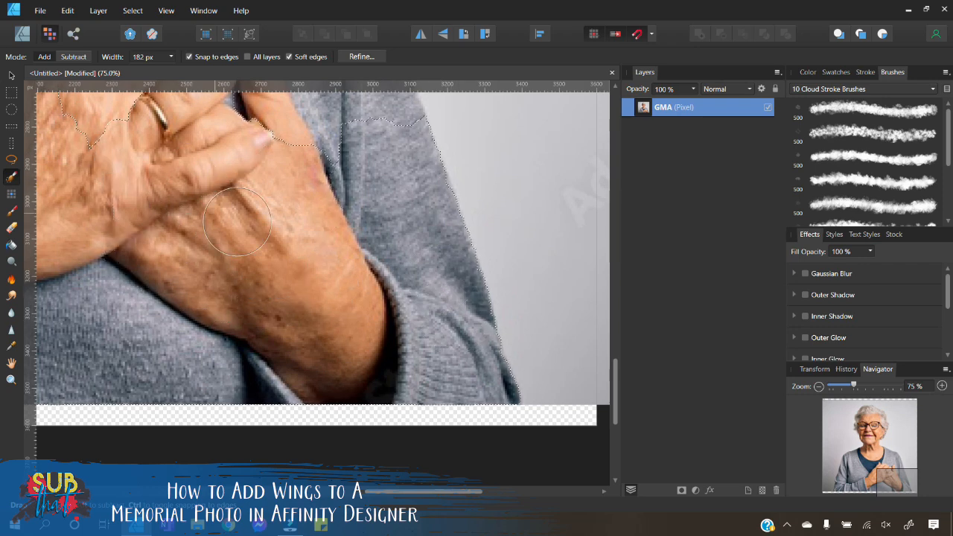
# Step: Extend the selection up the right sleeve and over the right shoulder
pyautogui.scroll(5, 298, 298)
pyautogui.moveTo(320, 358); pyautogui.dragTo(316, 291)
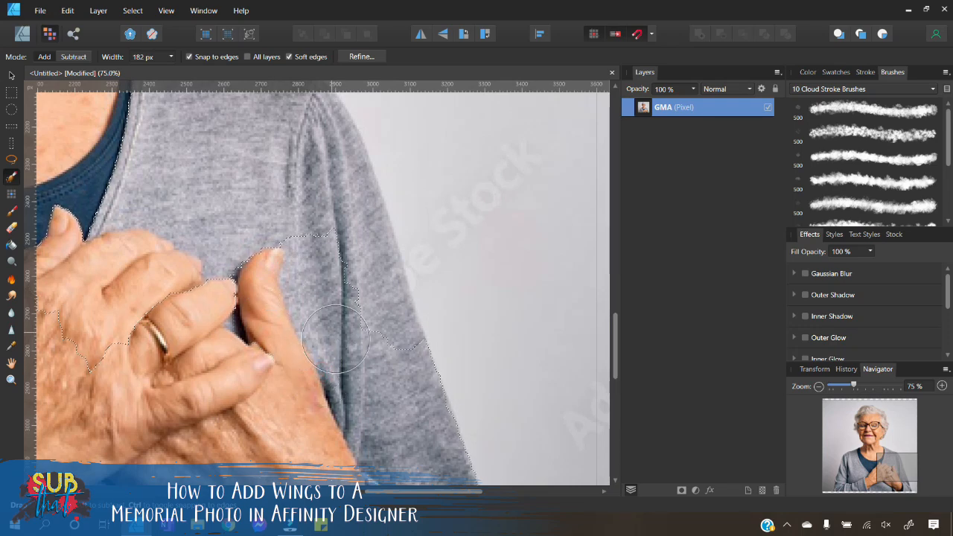
pyautogui.moveTo(362, 336)
pyautogui.mouseDown()
pyautogui.moveTo(371, 308)
pyautogui.moveTo(328, 145)
pyautogui.mouseUp()
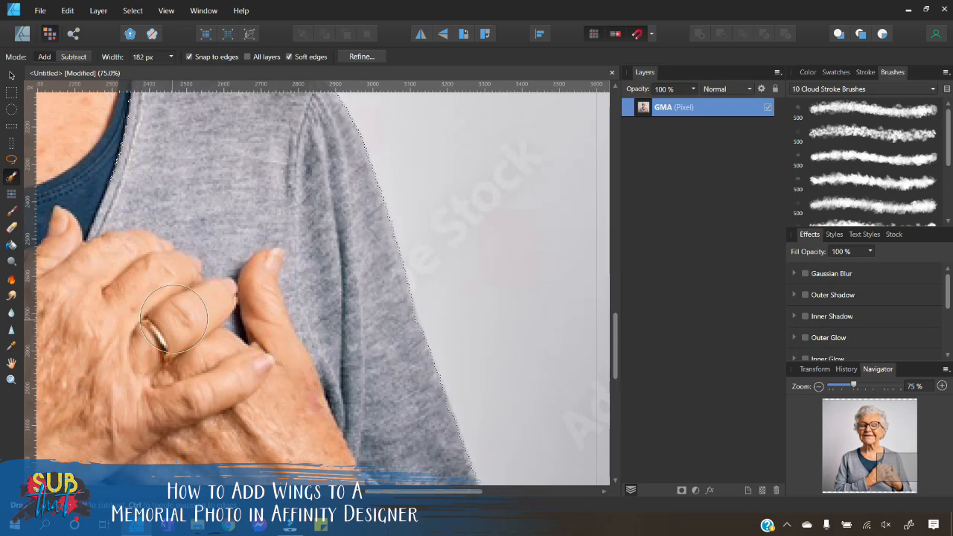
pyautogui.scroll(3, 156, 320)
pyautogui.moveTo(156, 320)
pyautogui.mouseDown()
pyautogui.moveTo(117, 256)
pyautogui.moveTo(85, 180)
pyautogui.moveTo(93, 175)
pyautogui.mouseUp()
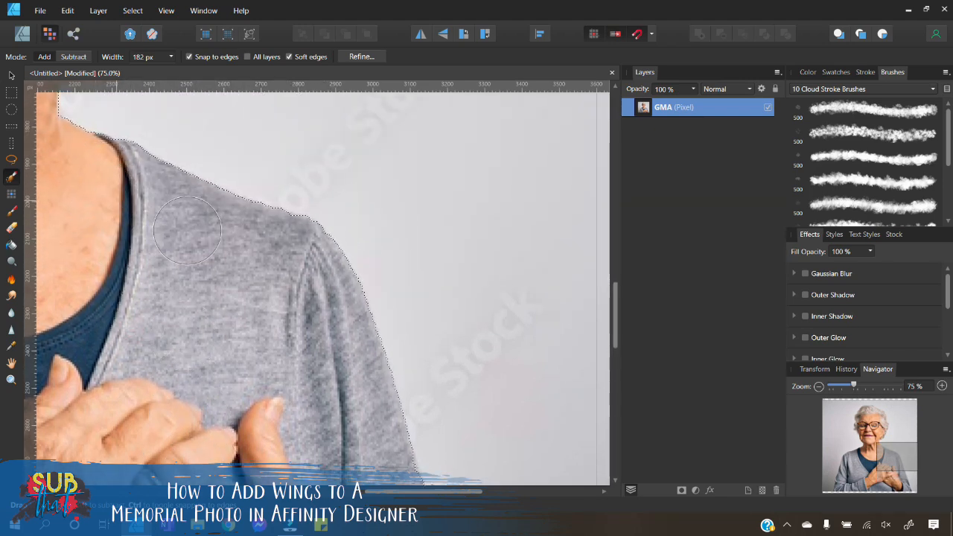
pyautogui.moveTo(398, 495); pyautogui.dragTo(331, 495)
# Step: Brush over the face and head to add them to the selection
pyautogui.scroll(4, 332, 417)
pyautogui.scroll(2, 365, 374)
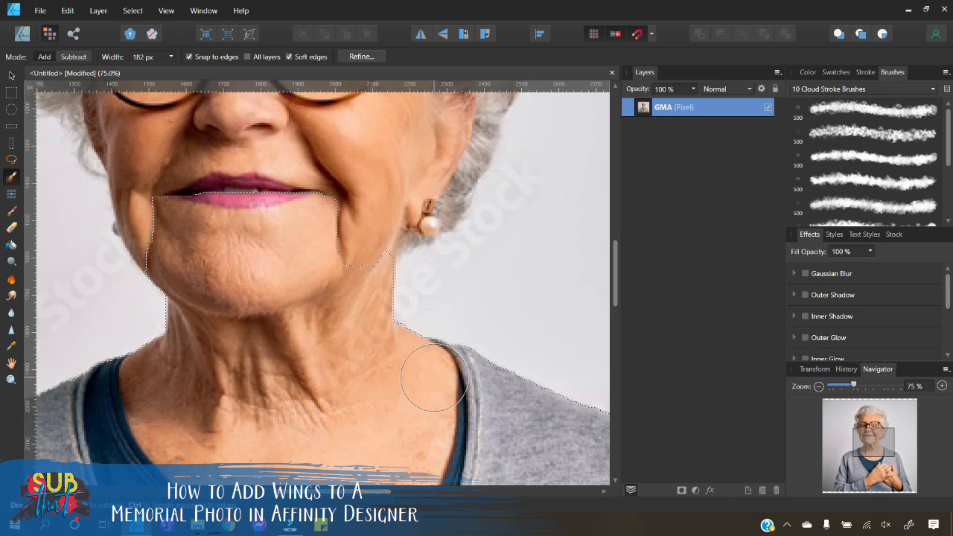
pyautogui.scroll(2, 387, 402)
pyautogui.scroll(1, 374, 408)
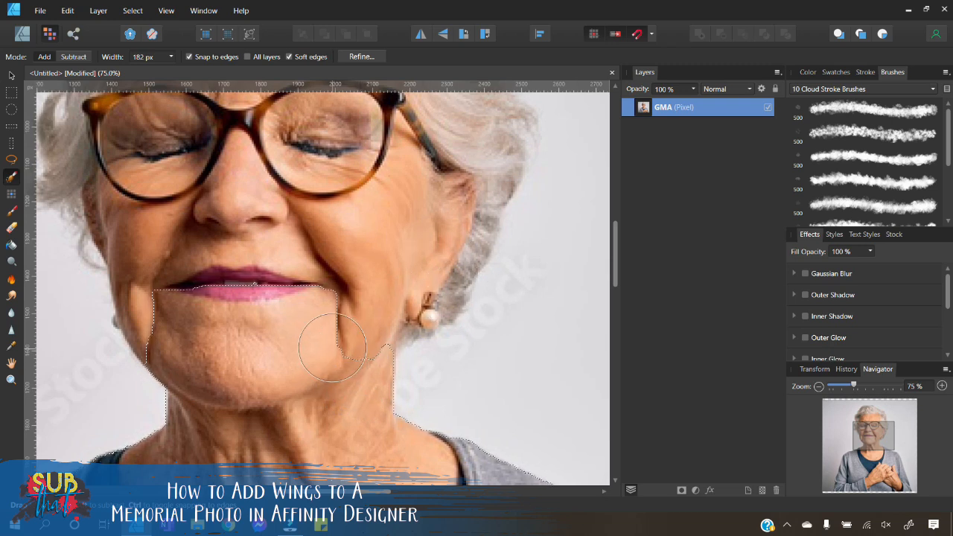
pyautogui.scroll(2, 327, 349)
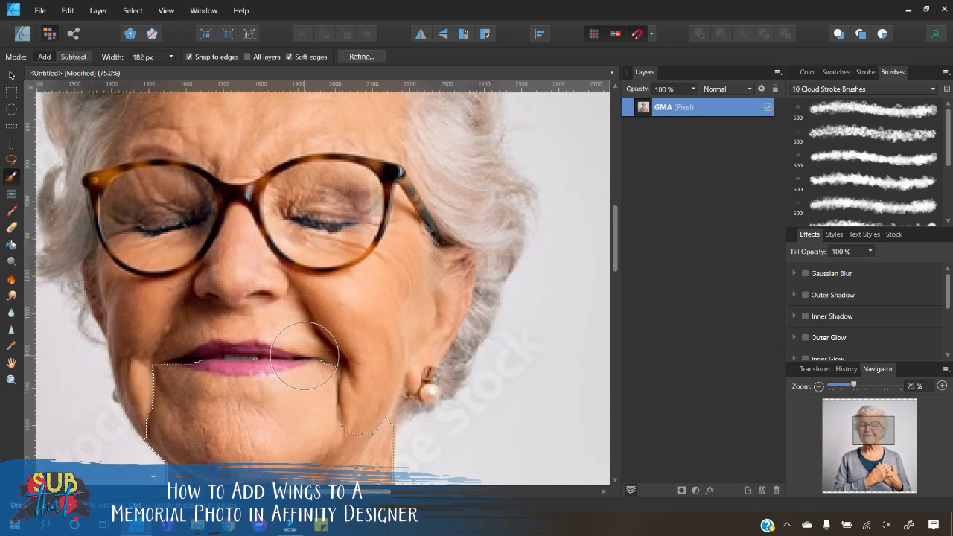
pyautogui.scroll(-2, 521, 327)
pyautogui.click(818, 386)
pyautogui.click(818, 386)
pyautogui.scroll(-3, 514, 345)
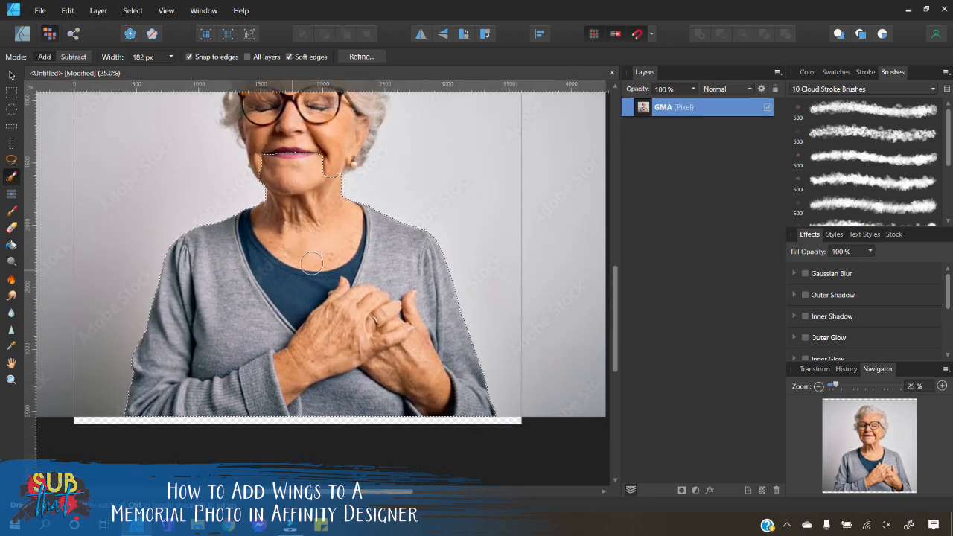
pyautogui.scroll(3, 270, 334)
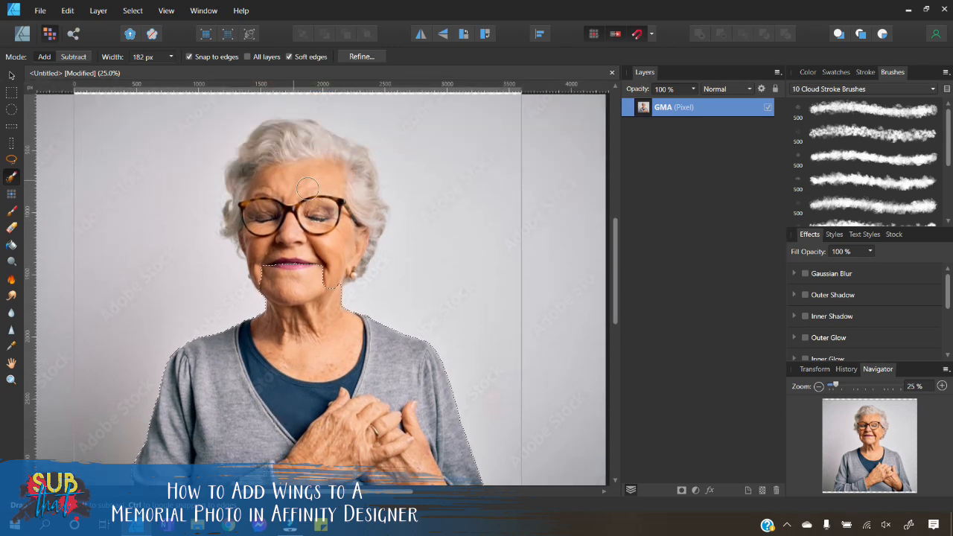
pyautogui.moveTo(323, 254); pyautogui.dragTo(340, 203)
# Step: Set the Selection Brush width to 50 px for finer edges
pyautogui.click(943, 387)
pyautogui.click(943, 388)
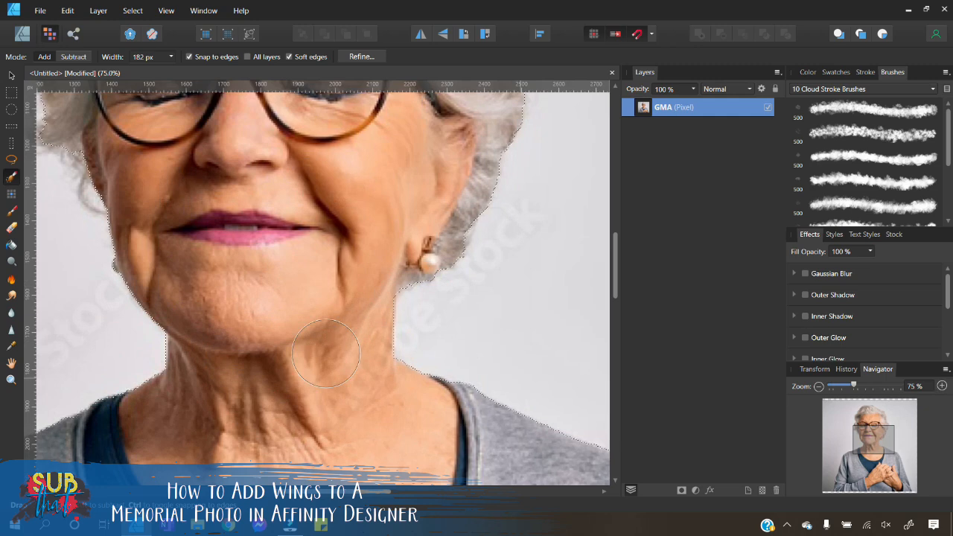
pyautogui.scroll(2, 414, 349)
pyautogui.moveTo(330, 491); pyautogui.dragTo(287, 491)
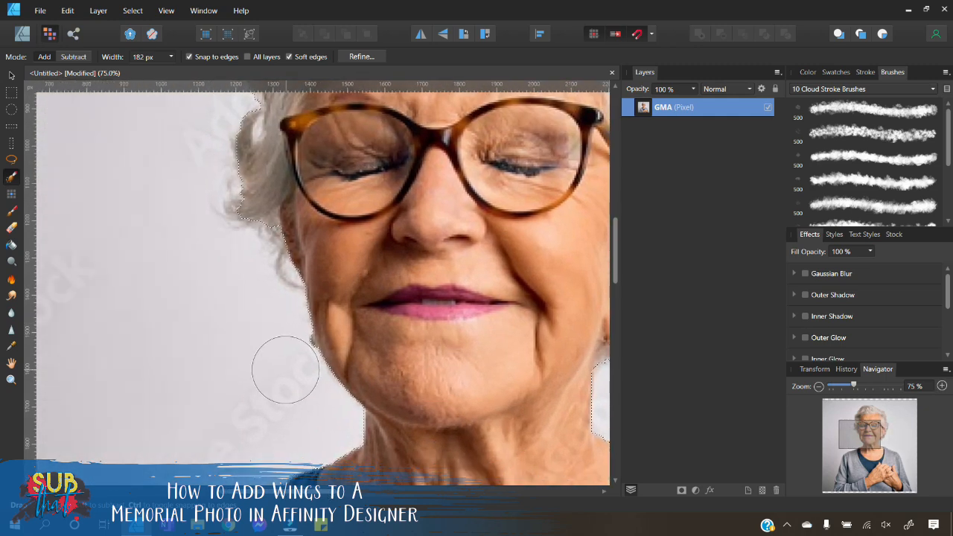
pyautogui.scroll(1, 277, 312)
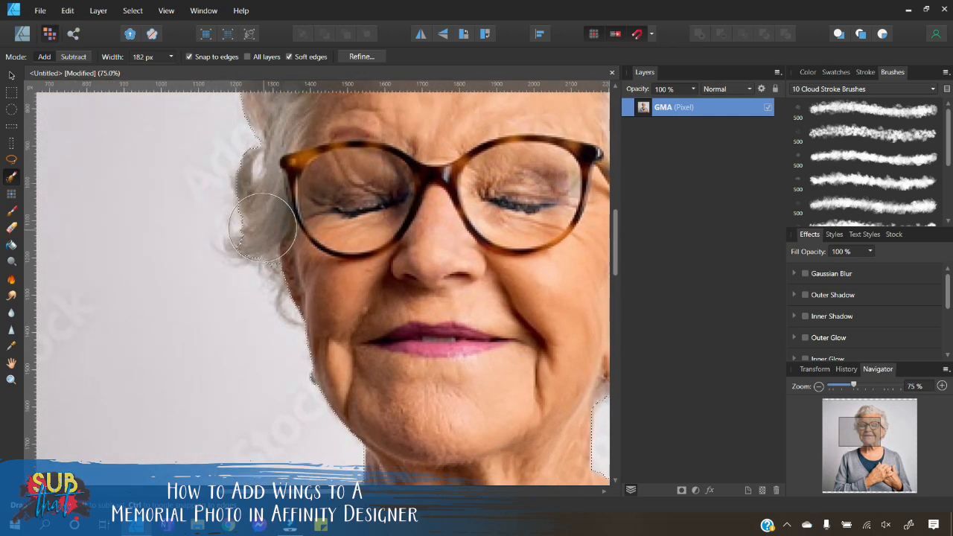
pyautogui.click(143, 58)
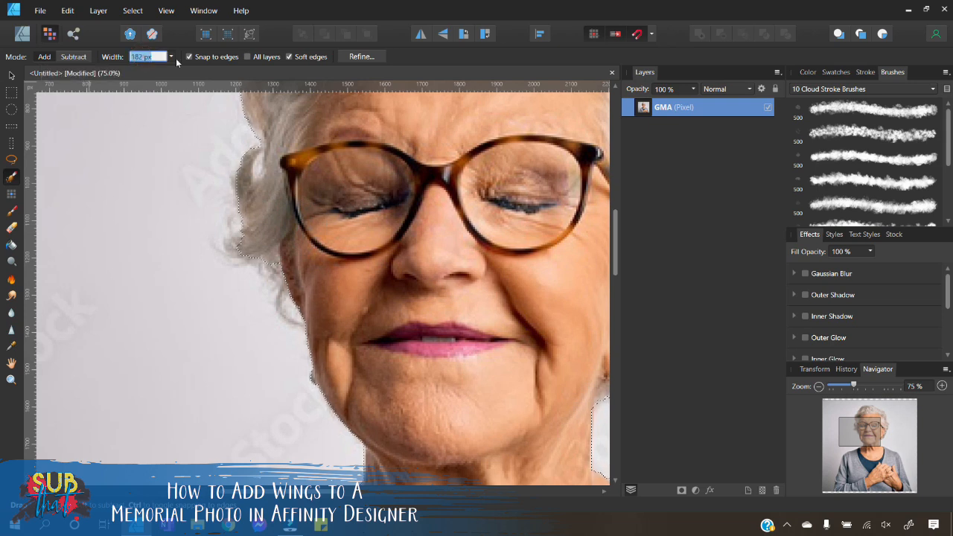
pyautogui.write('50')
pyautogui.press('Return')
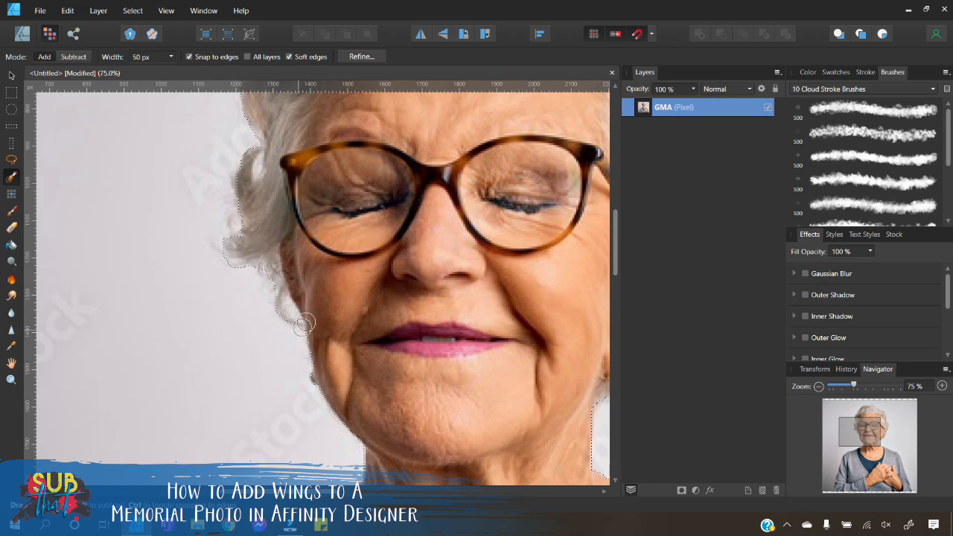
# Step: Refine the selection along the top edge of the hair
pyautogui.scroll(1, 291, 296)
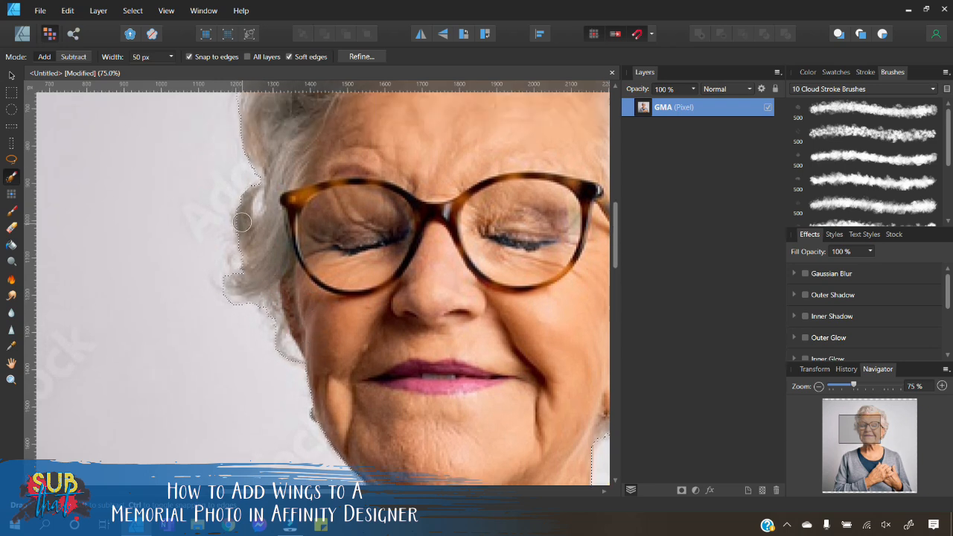
pyautogui.scroll(5, 250, 243)
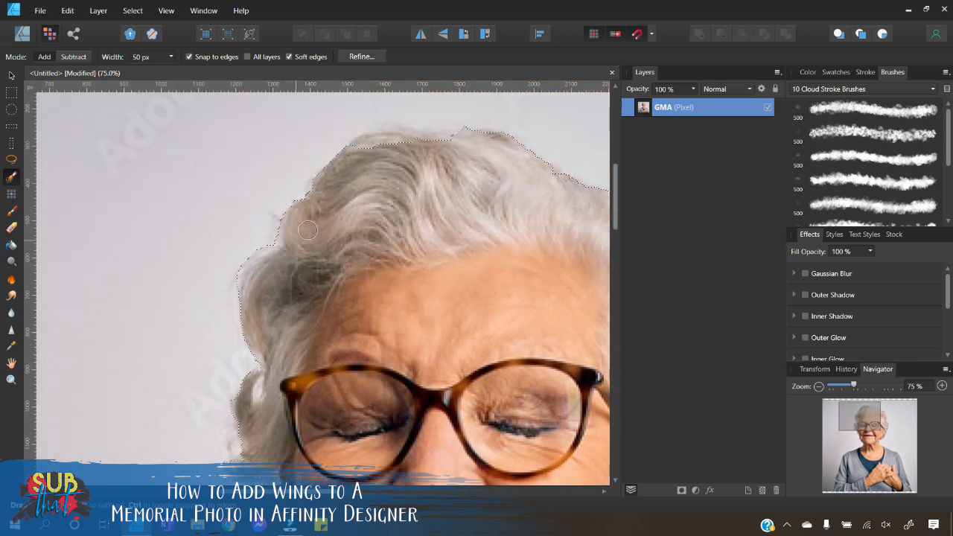
pyautogui.moveTo(363, 153); pyautogui.dragTo(468, 149)
pyautogui.moveTo(494, 139); pyautogui.dragTo(595, 181)
pyautogui.moveTo(260, 491)
pyautogui.mouseDown()
pyautogui.moveTo(305, 491)
pyautogui.moveTo(273, 491)
pyautogui.mouseUp()
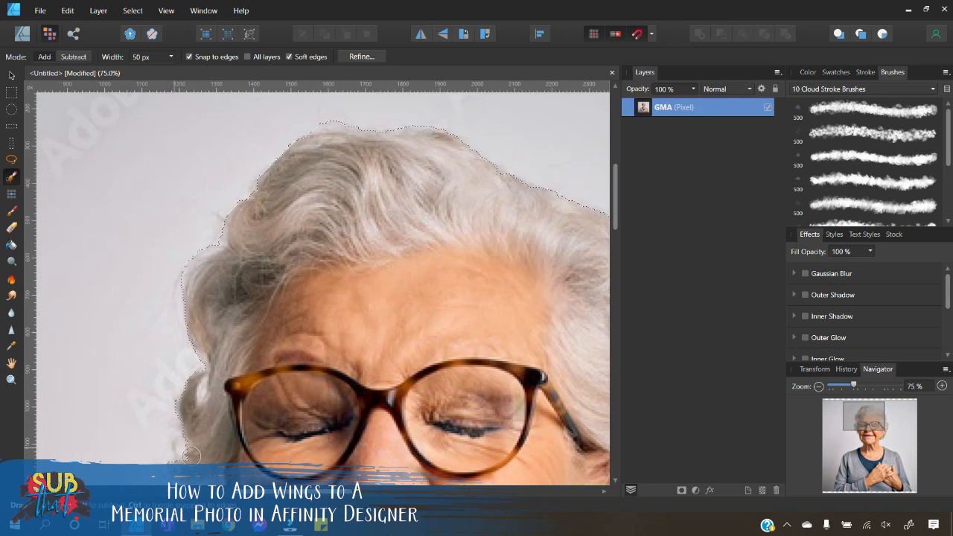
pyautogui.moveTo(292, 491); pyautogui.dragTo(326, 491)
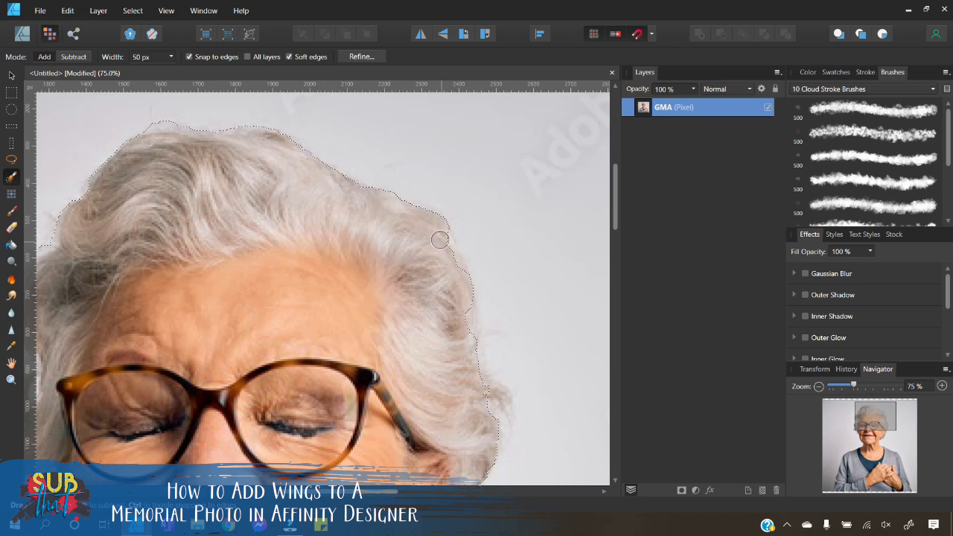
# Step: Brush along the right edge of the hair to extend the selection
pyautogui.moveTo(440, 240)
pyautogui.mouseDown()
pyautogui.moveTo(458, 275)
pyautogui.moveTo(457, 297)
pyautogui.mouseUp()
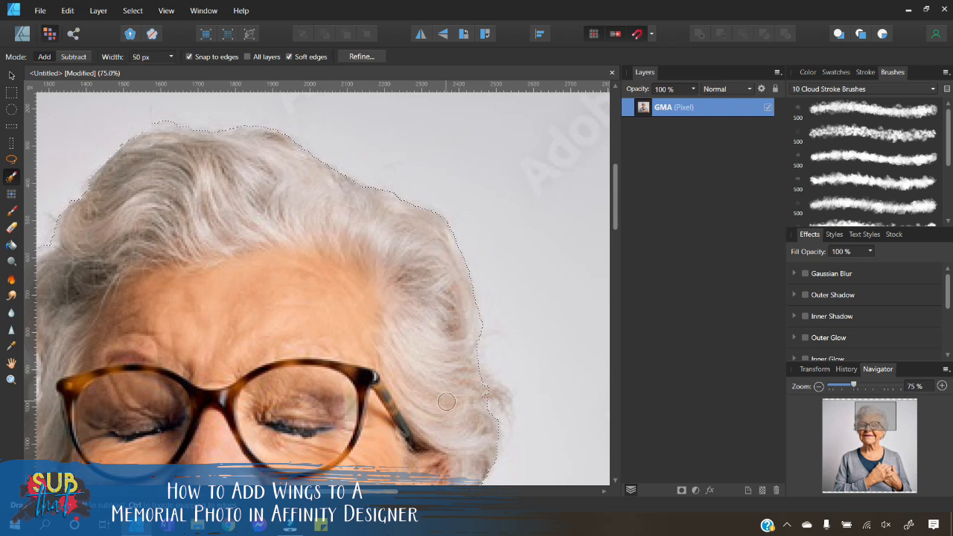
pyautogui.scroll(-1, 445, 401)
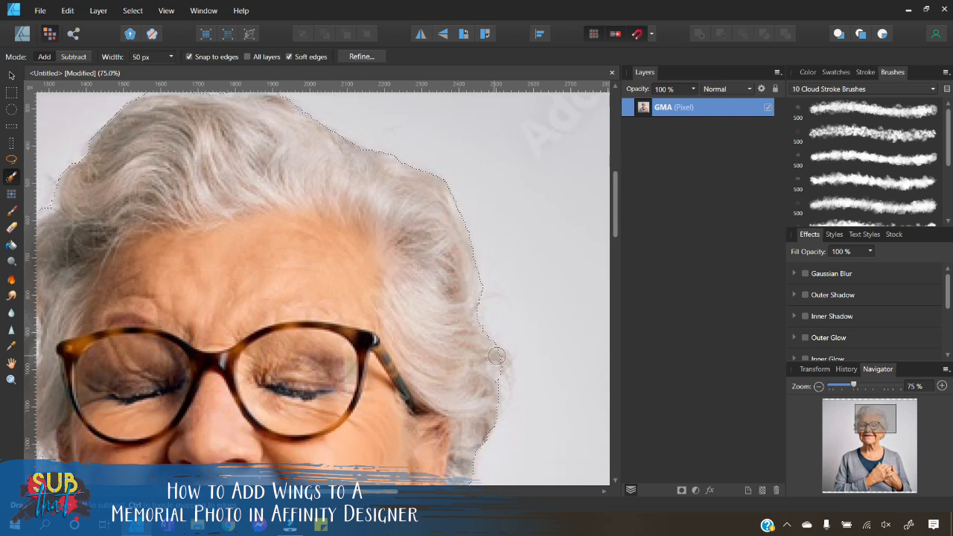
pyautogui.scroll(-2, 476, 365)
pyautogui.scroll(-1, 465, 371)
pyautogui.scroll(-2, 466, 382)
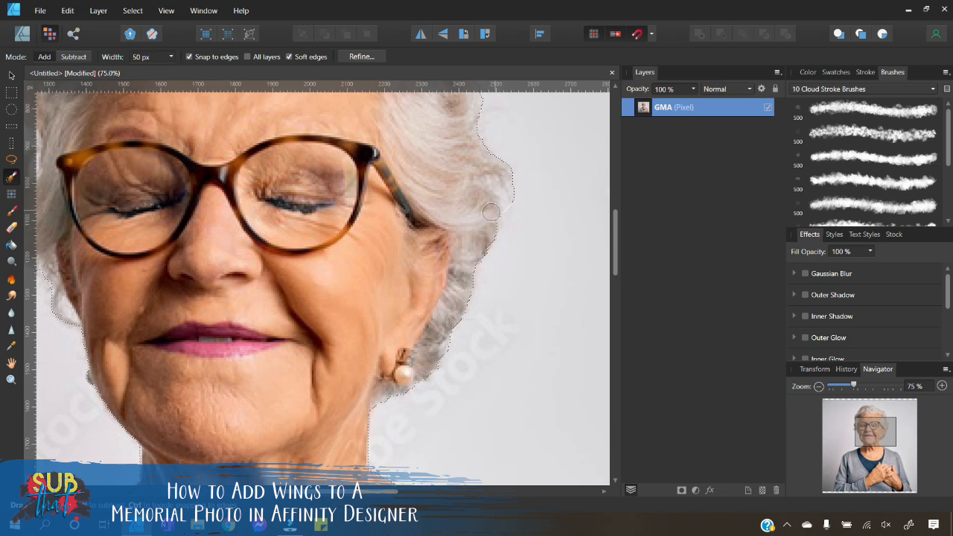
pyautogui.scroll(5, 492, 211)
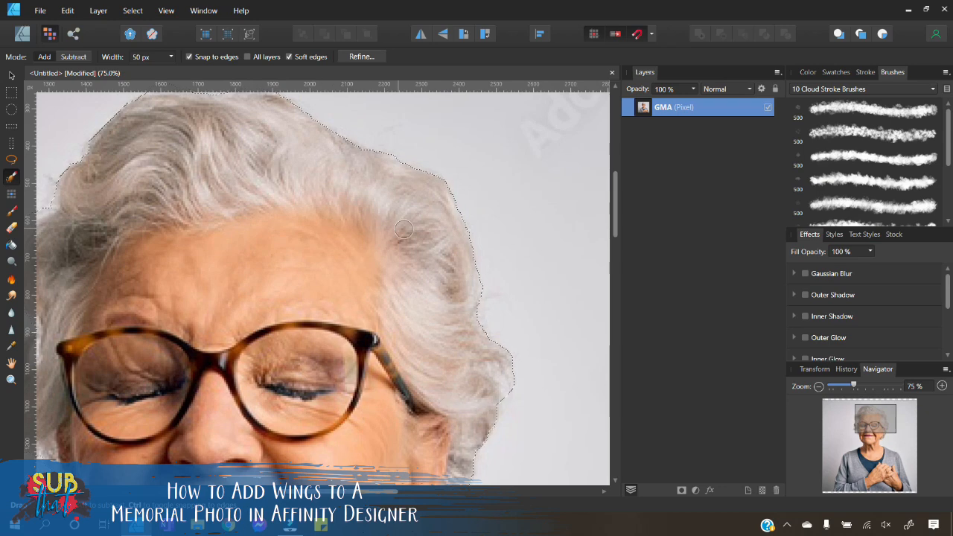
# Step: Copy the selected woman and paste her as a new layer above the original photo
pyautogui.scroll(2, 403, 229)
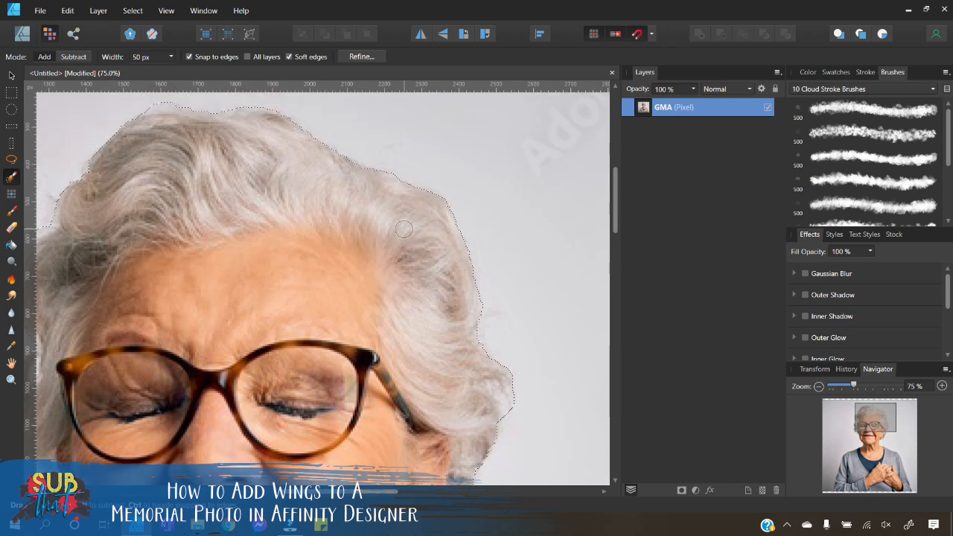
pyautogui.click(818, 387)
pyautogui.click(817, 386)
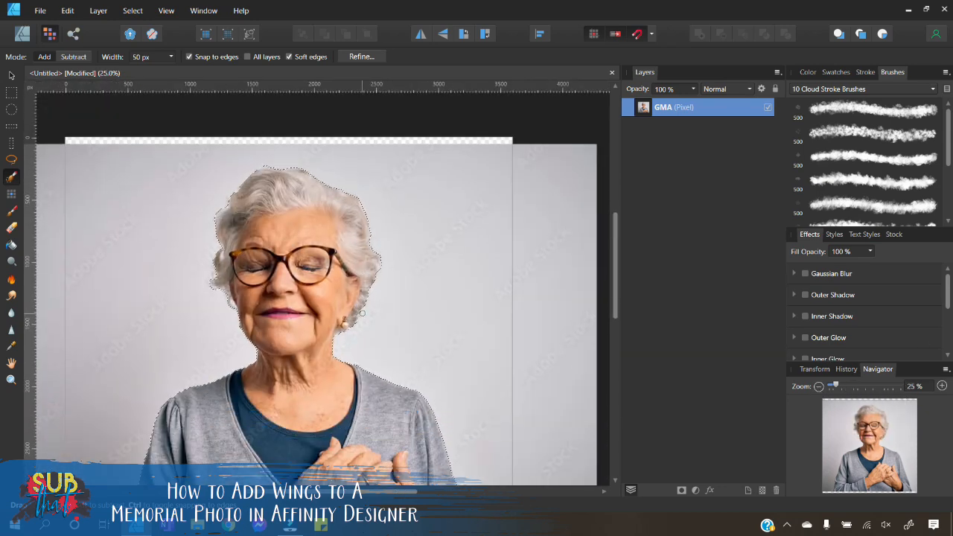
pyautogui.scroll(-5, 361, 312)
pyautogui.scroll(2, 363, 310)
pyautogui.click(818, 386)
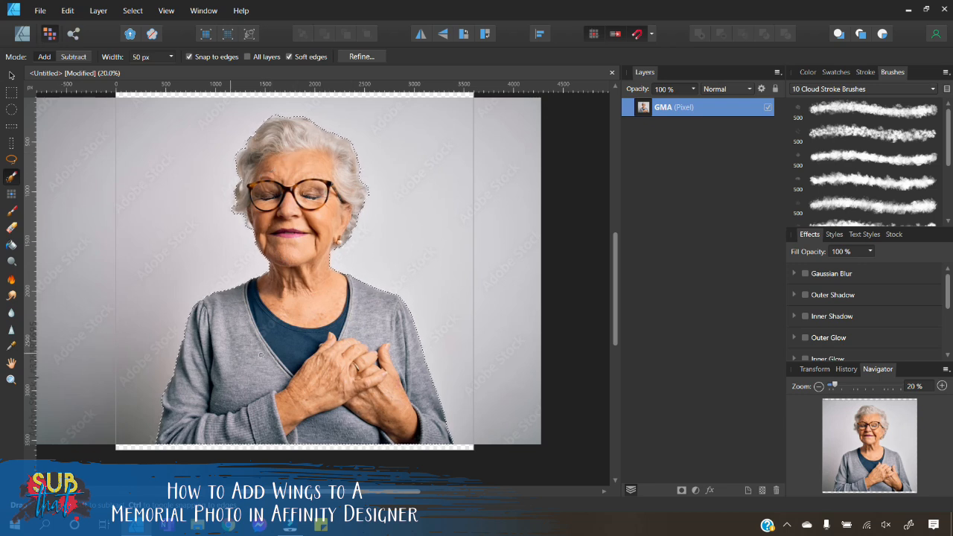
pyautogui.click(11, 76)
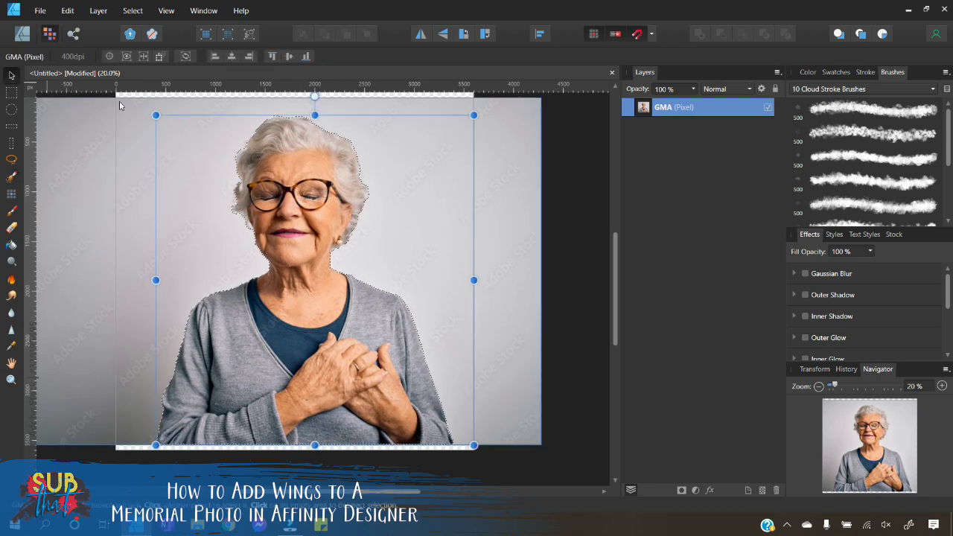
pyautogui.rightClick(293, 192)
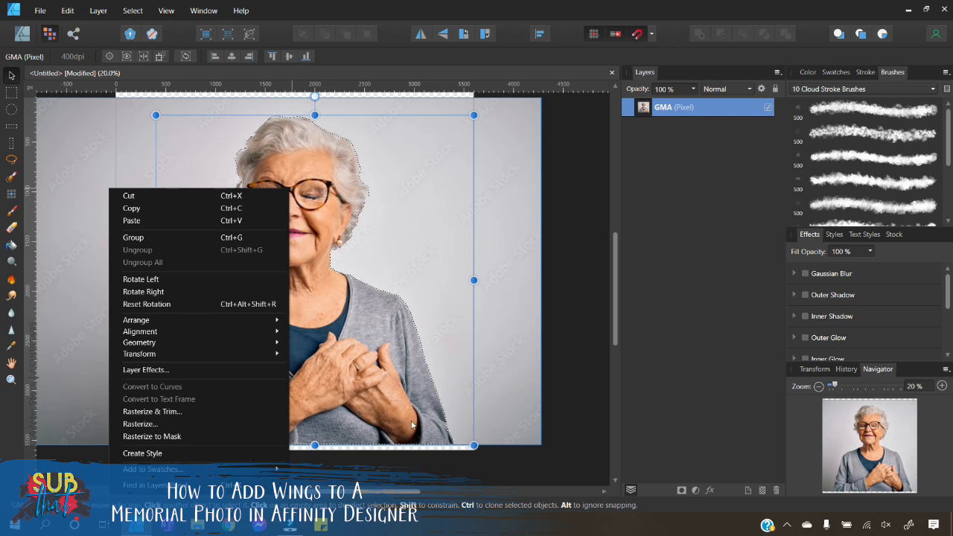
pyautogui.click(167, 208)
pyautogui.rightClick(281, 198)
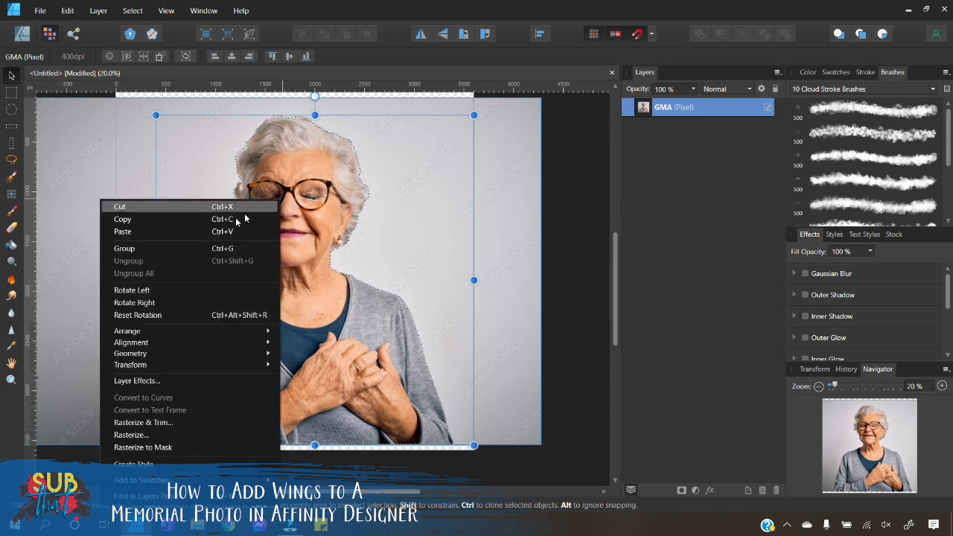
pyautogui.click(122, 231)
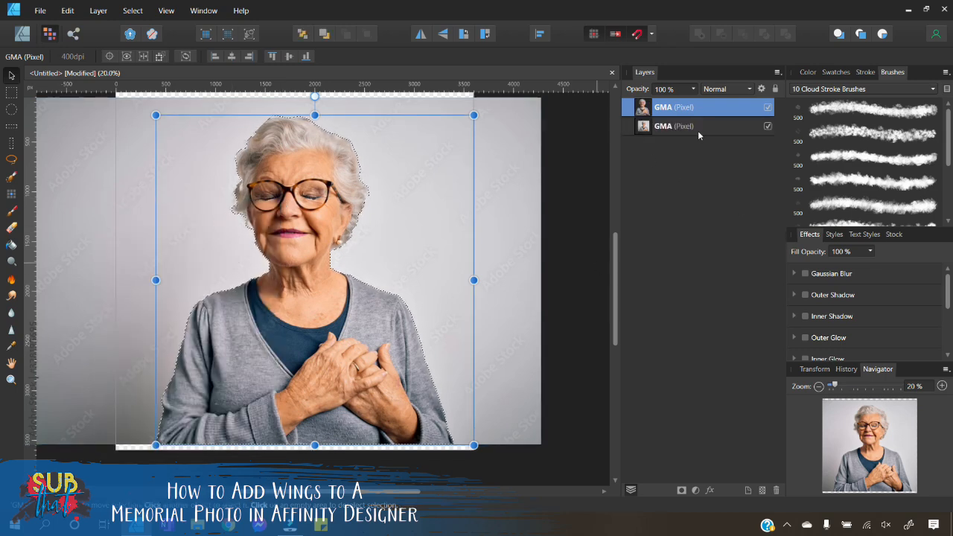
# Step: Deselect, delete the original background photo layer, and nudge the cut-out slightly left
pyautogui.click(133, 10)
pyautogui.click(74, 35)
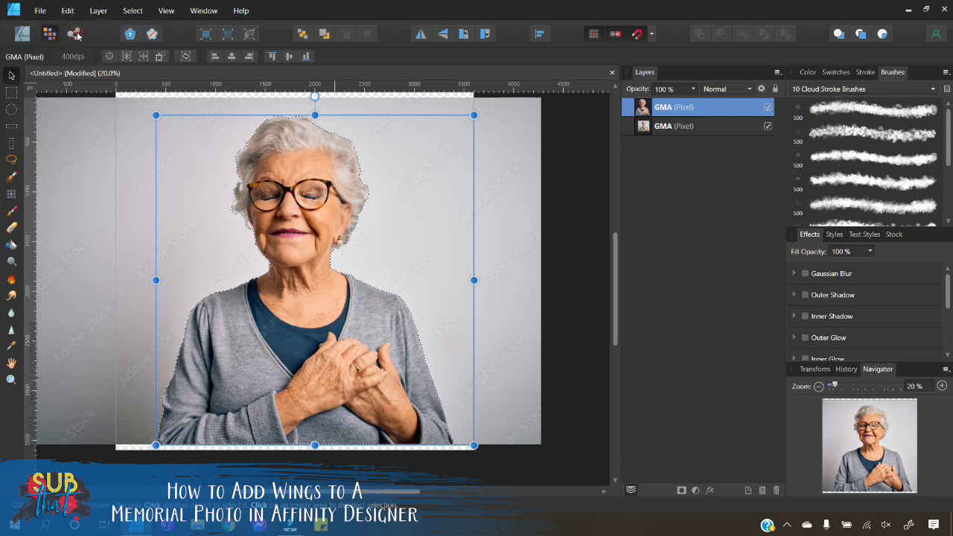
pyautogui.click(673, 128)
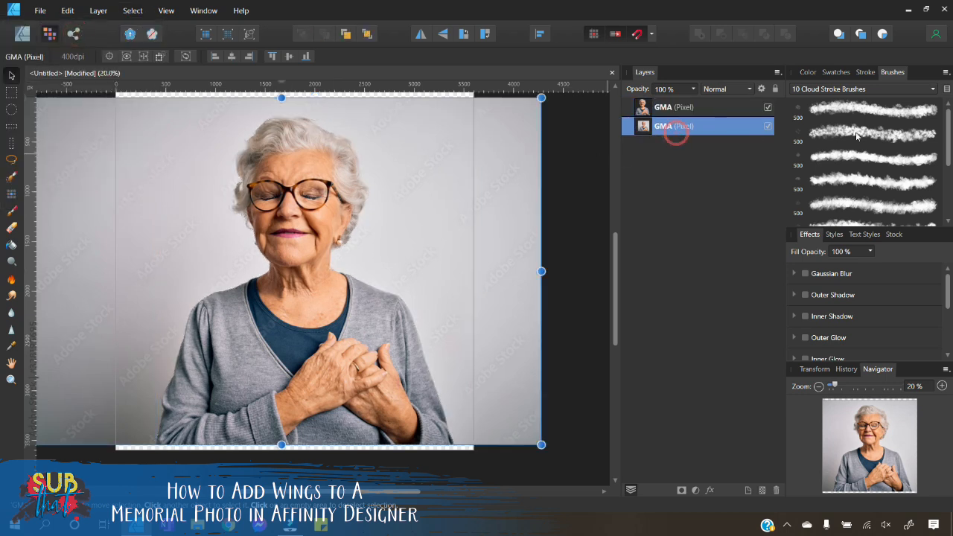
pyautogui.click(776, 490)
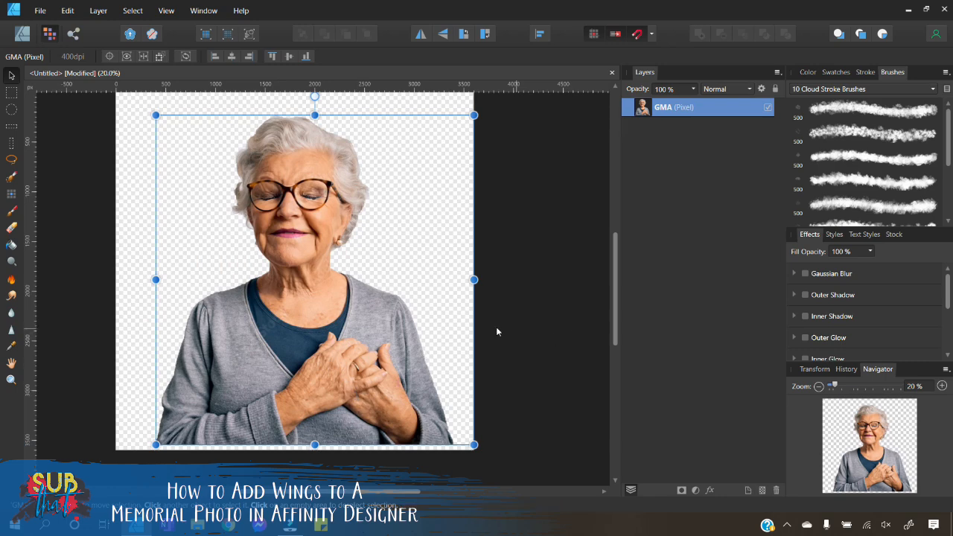
pyautogui.moveTo(348, 353)
pyautogui.mouseDown()
pyautogui.moveTo(327, 352)
pyautogui.moveTo(336, 355)
pyautogui.mouseUp()
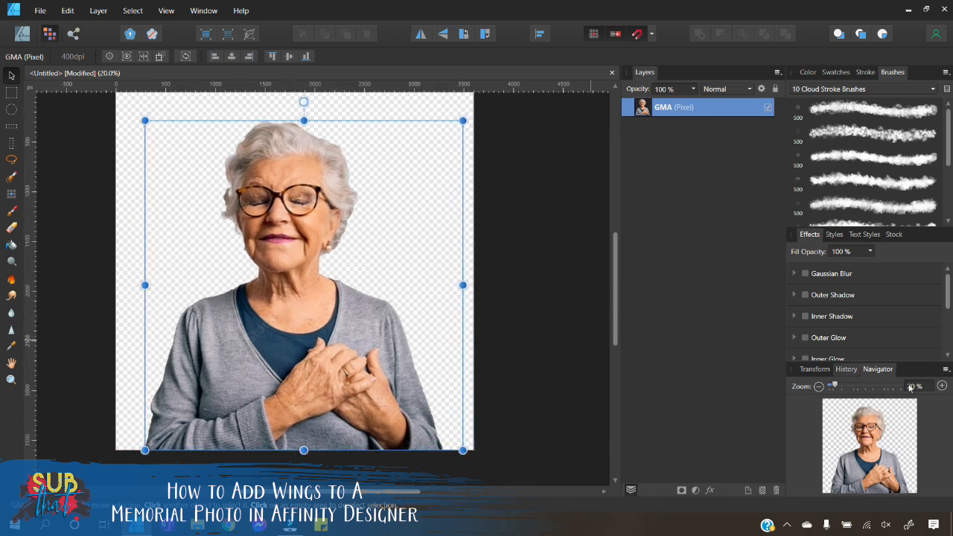
# Step: Choose the Blur Brush tool and set its width to 50 px
pyautogui.click(941, 386)
pyautogui.click(941, 386)
pyautogui.scroll(3, 313, 299)
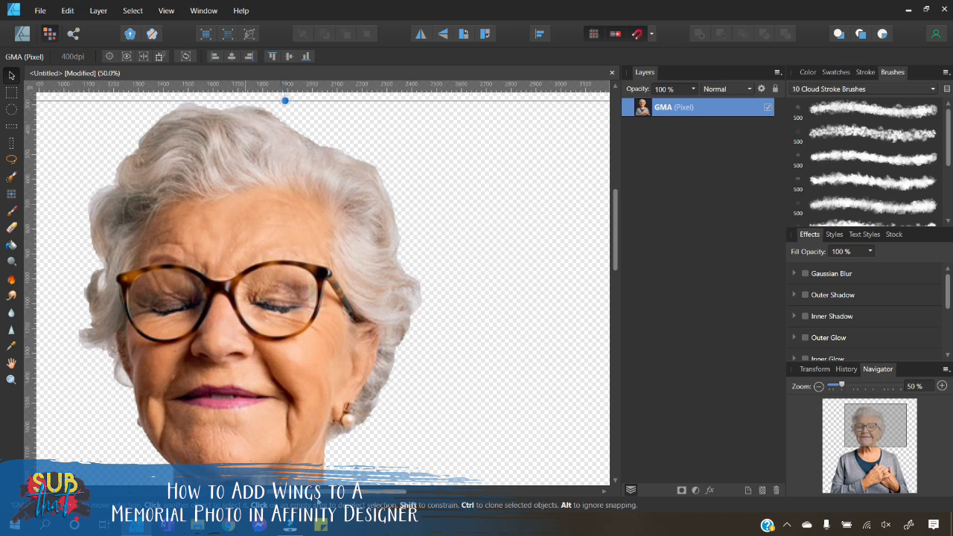
pyautogui.hscroll(-3, 241, 450)
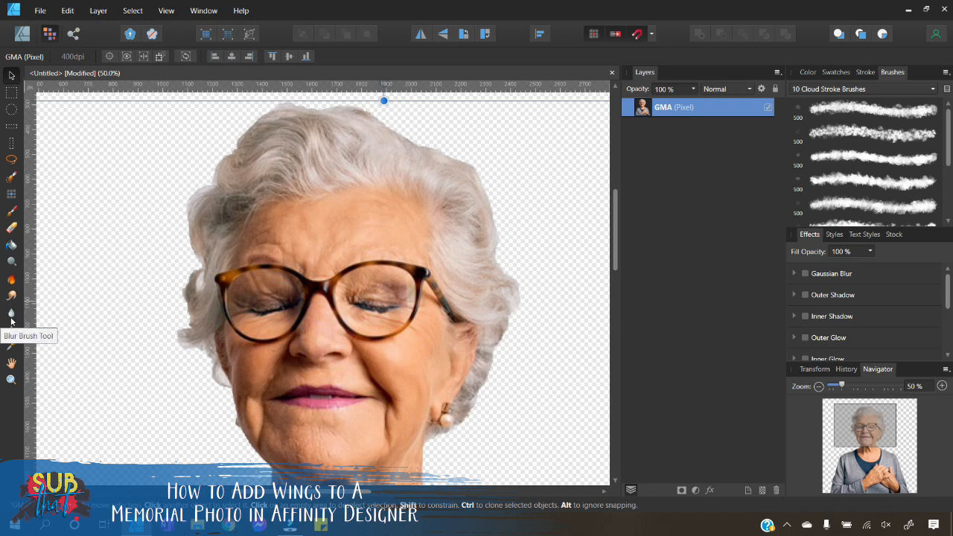
pyautogui.click(11, 317)
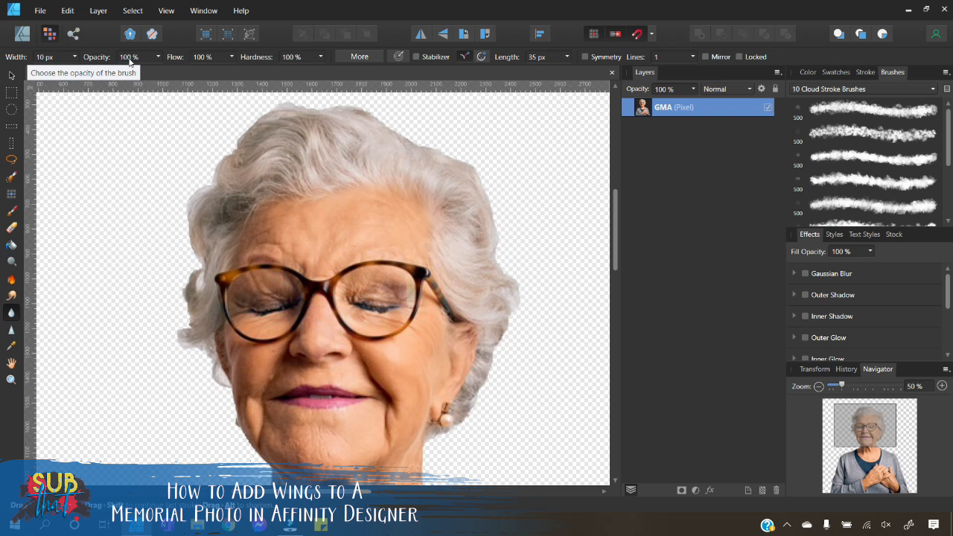
pyautogui.click(46, 57)
pyautogui.write('50')
pyautogui.press('Return')
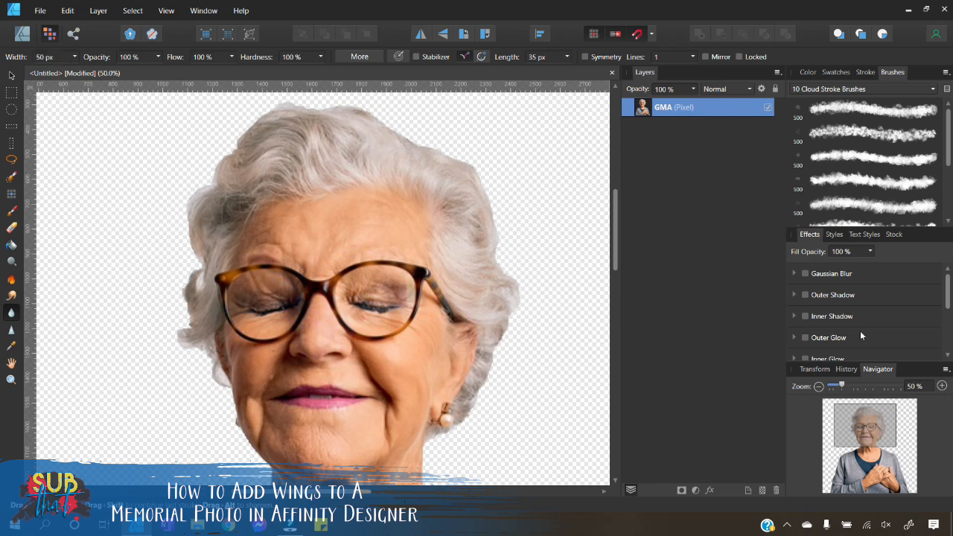
# Step: Soften the left and top edges of the hair with the Blur Brush
pyautogui.click(942, 386)
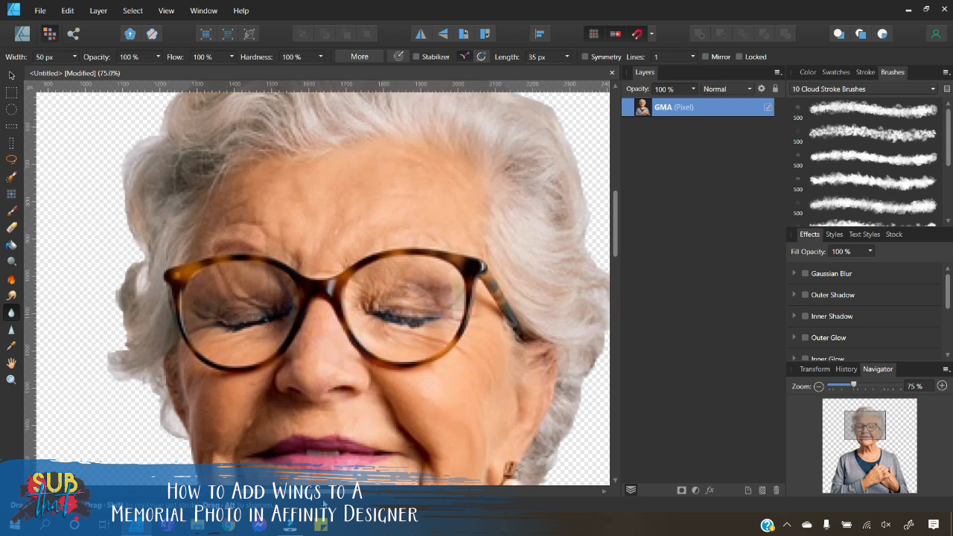
pyautogui.moveTo(324, 492); pyautogui.dragTo(289, 492)
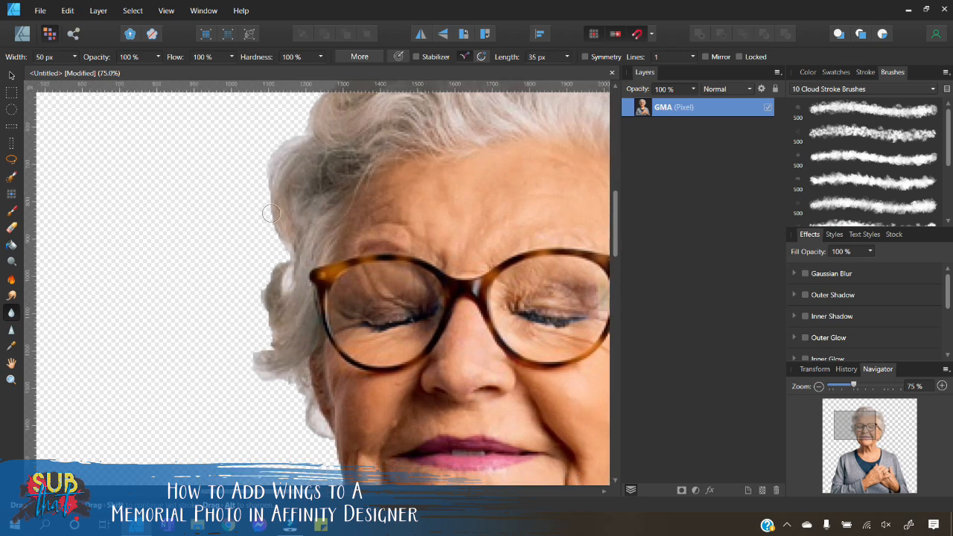
pyautogui.moveTo(274, 262); pyautogui.dragTo(276, 262)
pyautogui.scroll(2, 250, 210)
pyautogui.scroll(2, 249, 210)
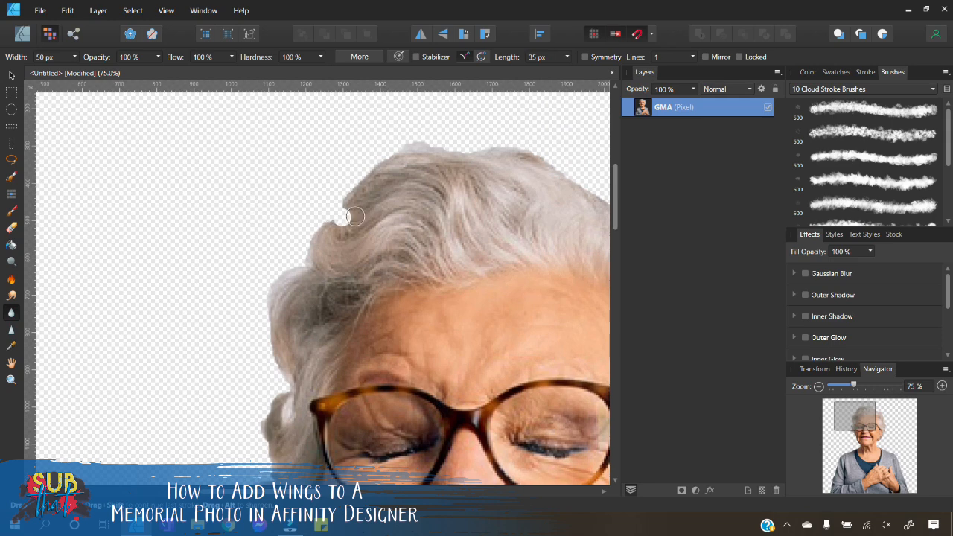
pyautogui.moveTo(332, 222)
pyautogui.mouseDown()
pyautogui.moveTo(342, 214)
pyautogui.moveTo(314, 241)
pyautogui.moveTo(342, 211)
pyautogui.mouseUp()
pyautogui.moveTo(343, 210); pyautogui.dragTo(322, 230)
pyautogui.moveTo(305, 266); pyautogui.dragTo(312, 234)
pyautogui.moveTo(293, 266); pyautogui.dragTo(296, 258)
pyautogui.moveTo(268, 294); pyautogui.dragTo(276, 274)
pyautogui.moveTo(329, 220)
pyautogui.mouseDown()
pyautogui.moveTo(379, 163)
pyautogui.moveTo(361, 181)
pyautogui.mouseUp()
pyautogui.moveTo(416, 145)
pyautogui.mouseDown()
pyautogui.moveTo(404, 149)
pyautogui.moveTo(439, 146)
pyautogui.mouseUp()
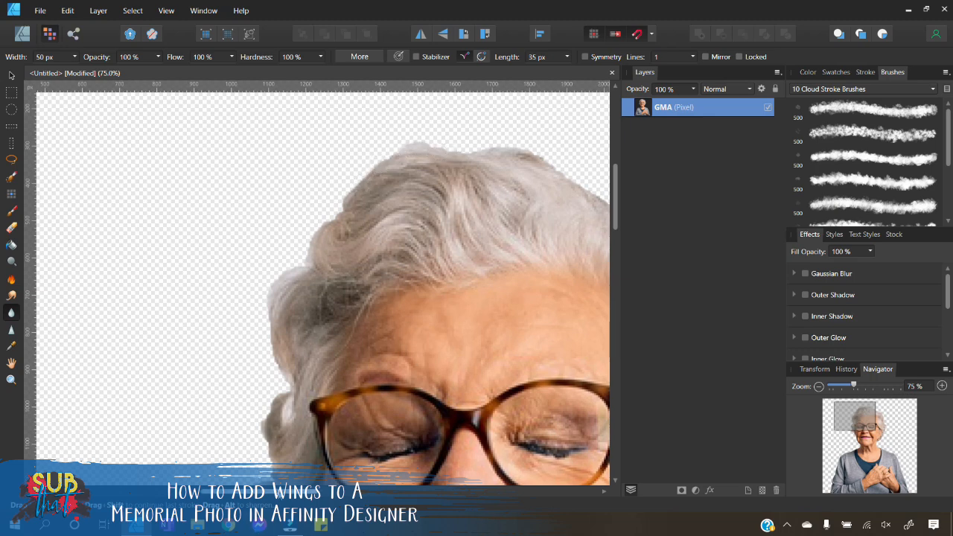
# Step: Blur the right edge of the hair down toward the ear
pyautogui.hscroll(5, 362, 275)
pyautogui.moveTo(257, 175); pyautogui.dragTo(242, 157)
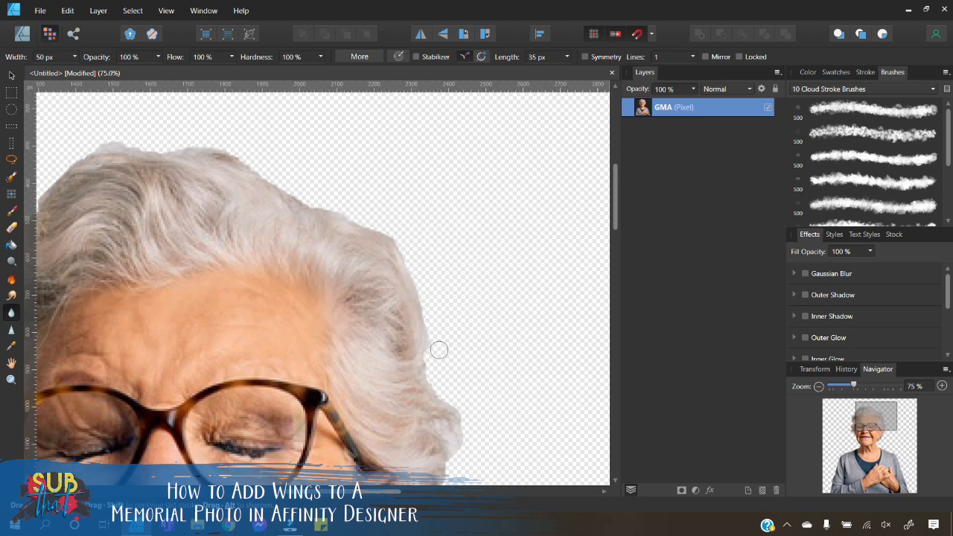
pyautogui.scroll(-3, 459, 410)
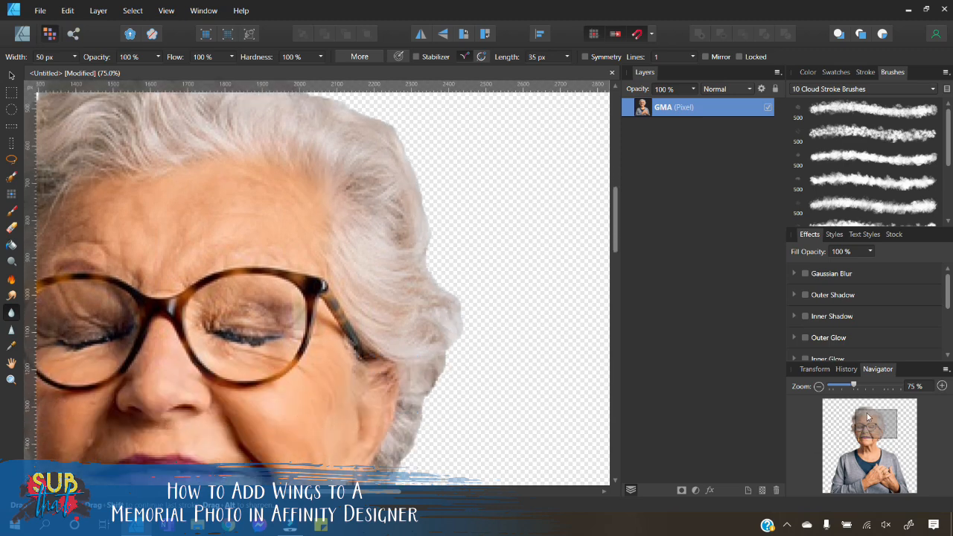
pyautogui.click(941, 387)
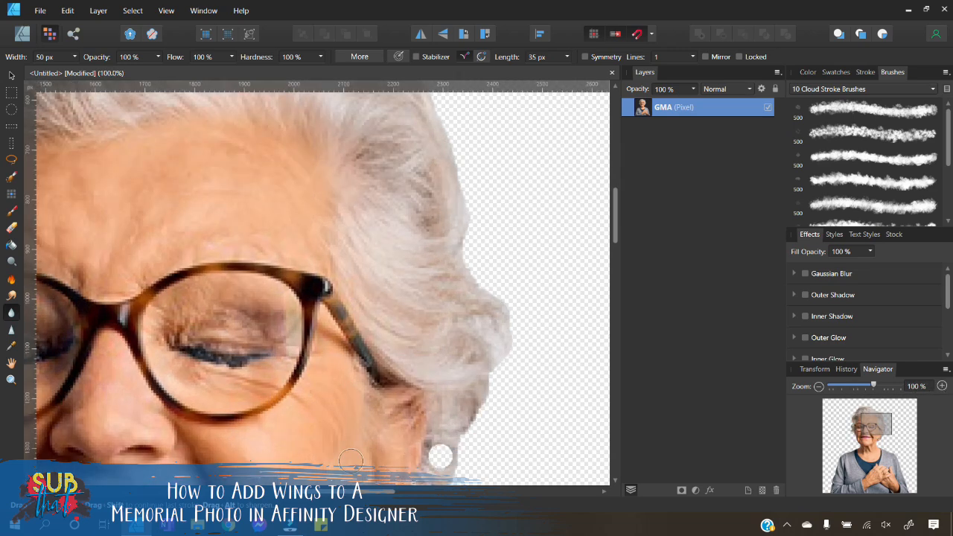
pyautogui.moveTo(376, 492); pyautogui.dragTo(394, 492)
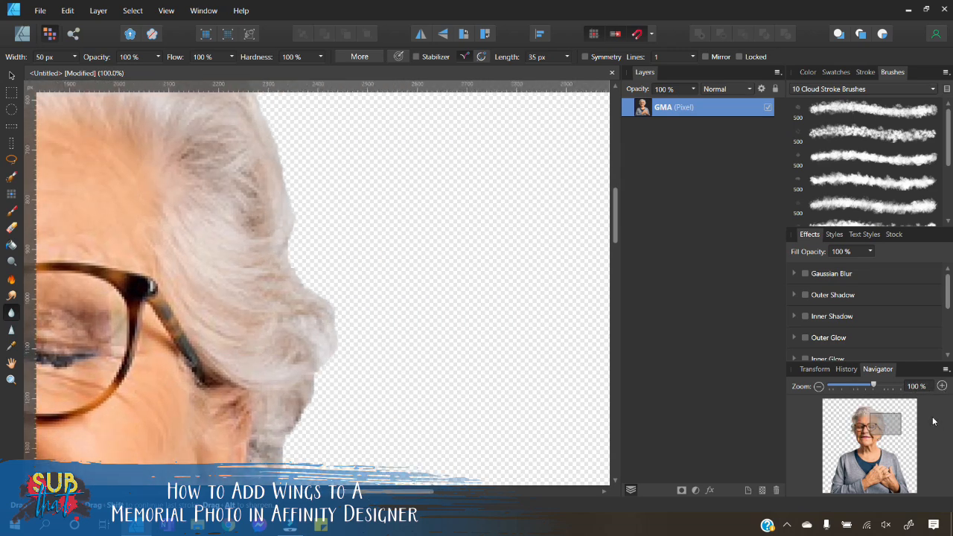
pyautogui.click(941, 386)
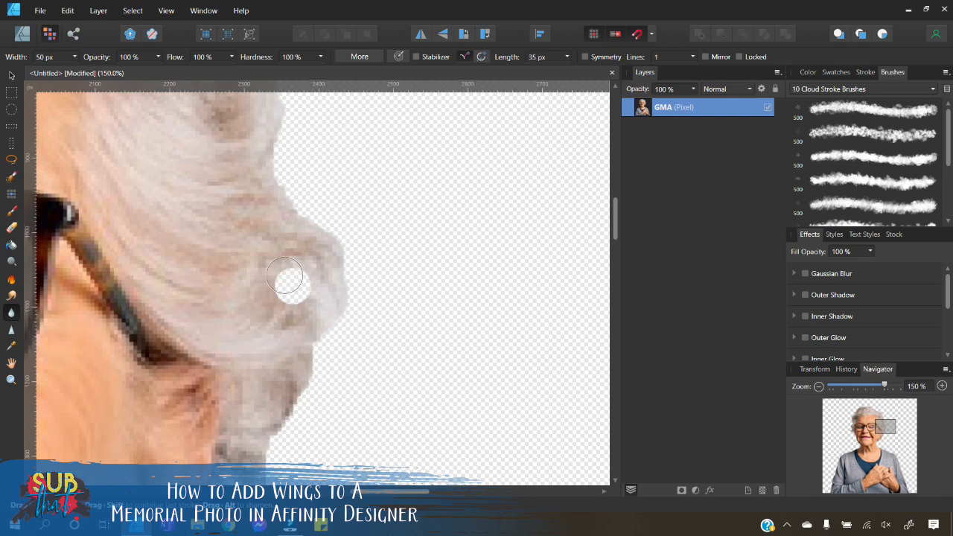
pyautogui.scroll(-1, 334, 372)
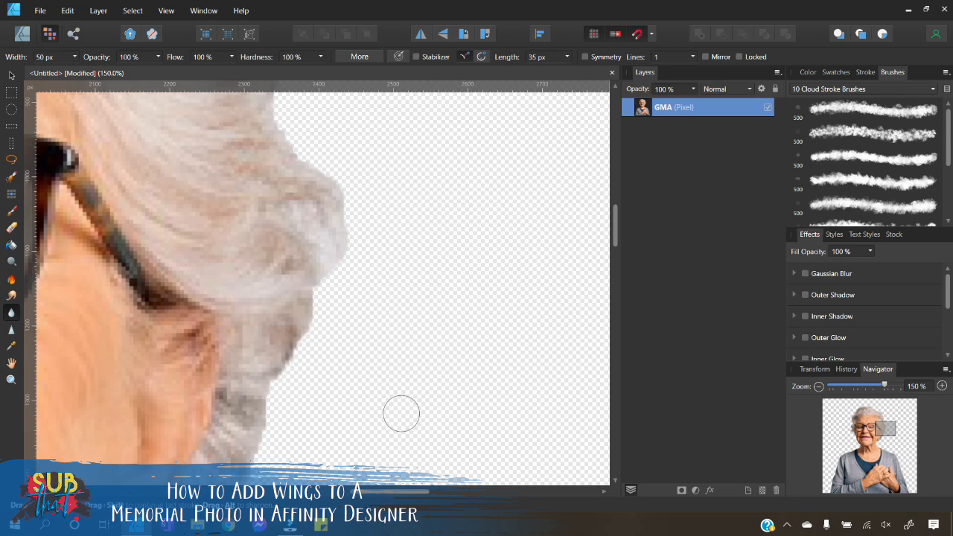
pyautogui.scroll(-3, 364, 368)
pyautogui.moveTo(266, 323); pyautogui.dragTo(258, 347)
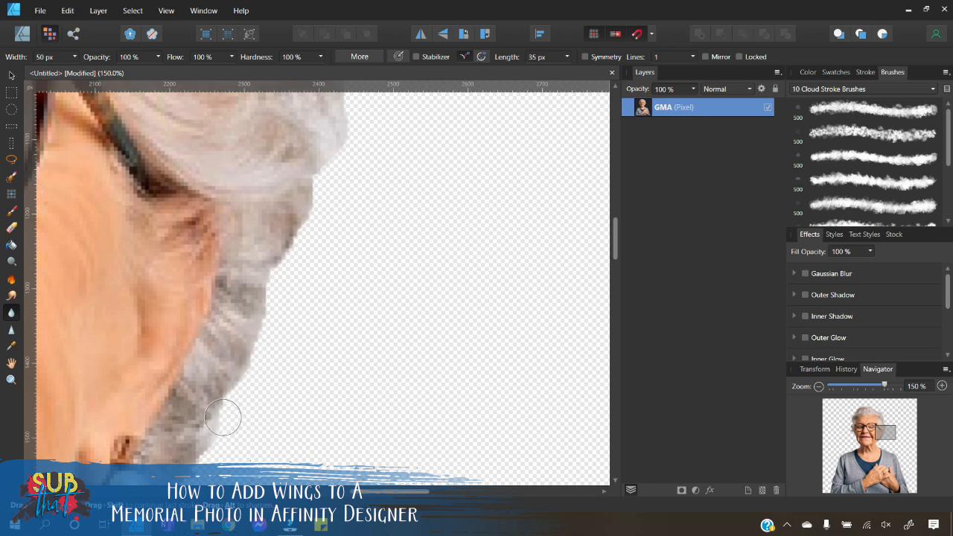
pyautogui.scroll(-3, 227, 402)
pyautogui.moveTo(226, 314); pyautogui.dragTo(215, 308)
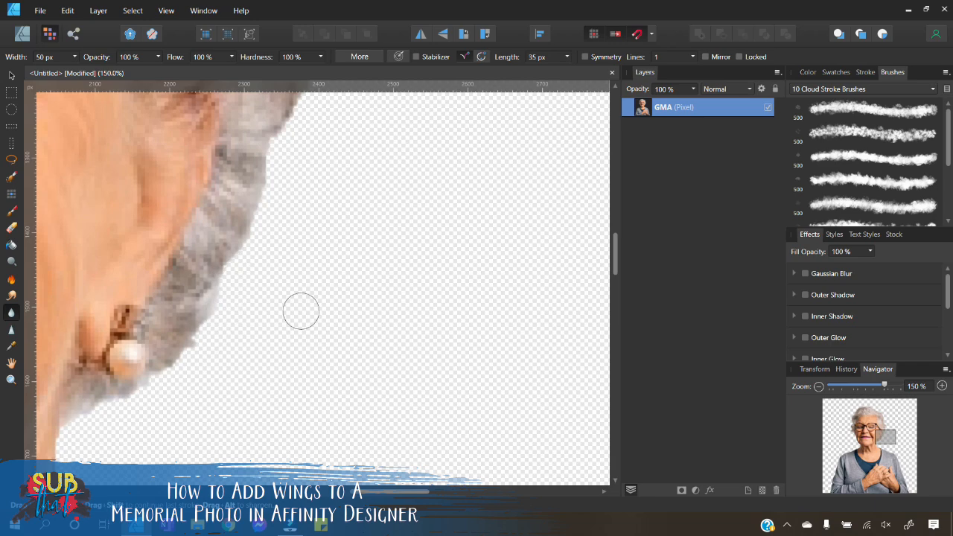
# Step: Move the cut-out woman off the left side of the canvas
pyautogui.scroll(4, 264, 290)
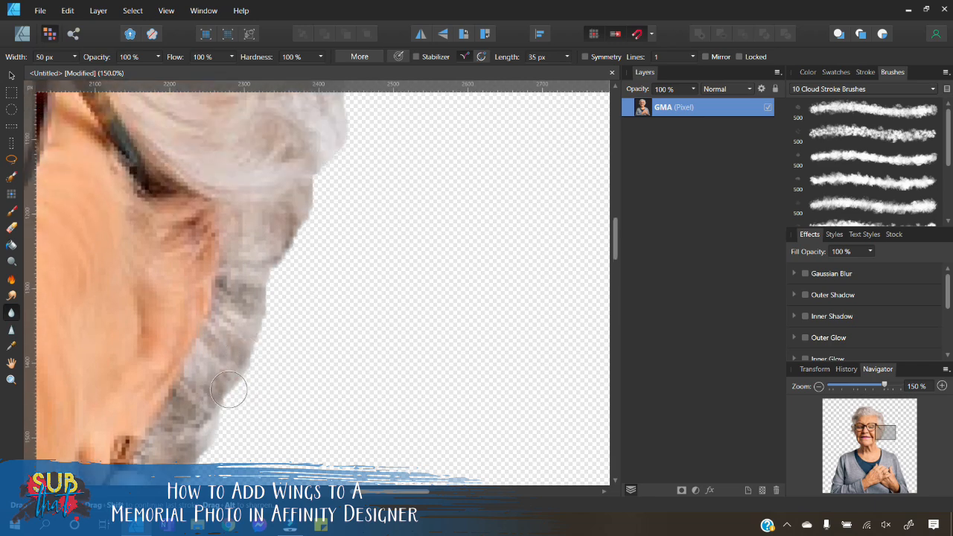
pyautogui.scroll(5, 328, 272)
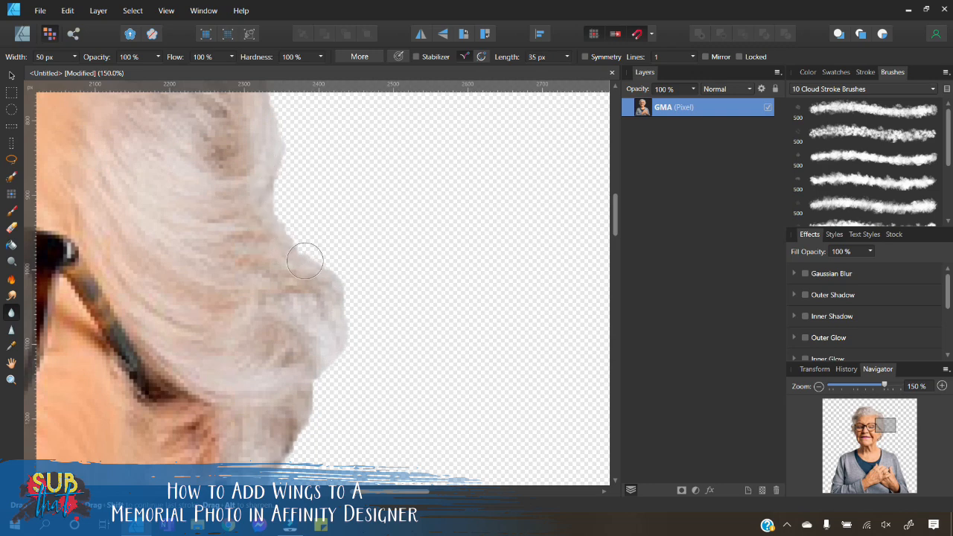
pyautogui.click(819, 386)
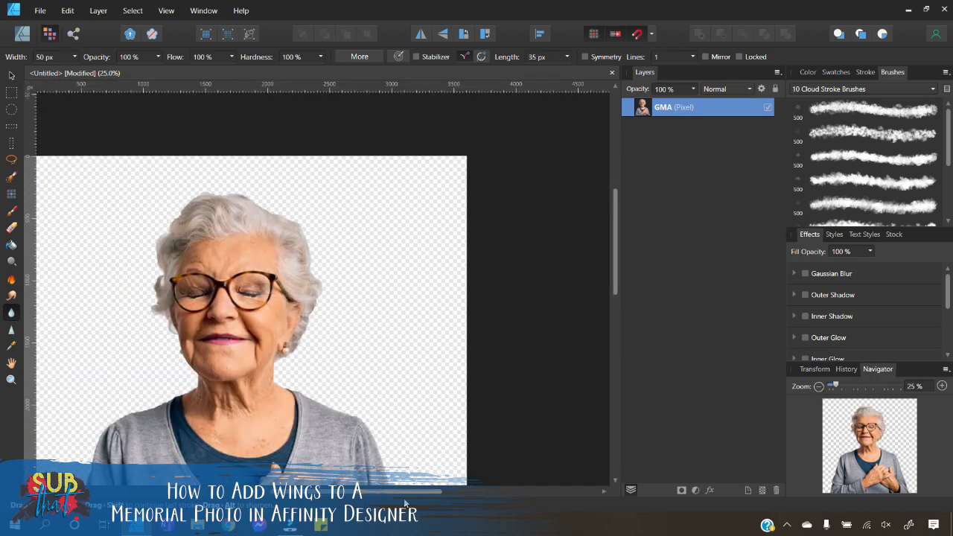
pyautogui.moveTo(405, 492); pyautogui.dragTo(349, 491)
pyautogui.scroll(-5, 353, 386)
pyautogui.scroll(6, 353, 386)
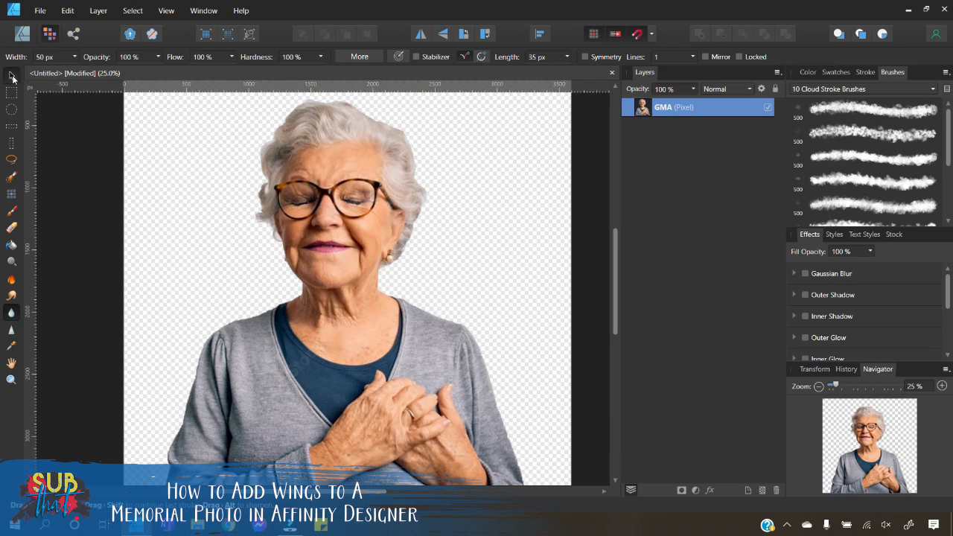
pyautogui.click(12, 76)
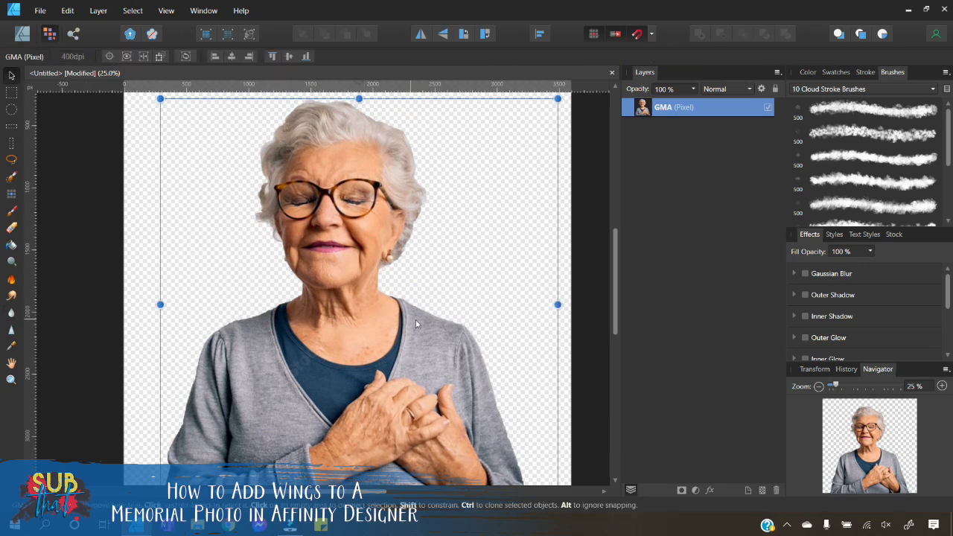
pyautogui.scroll(1, 416, 334)
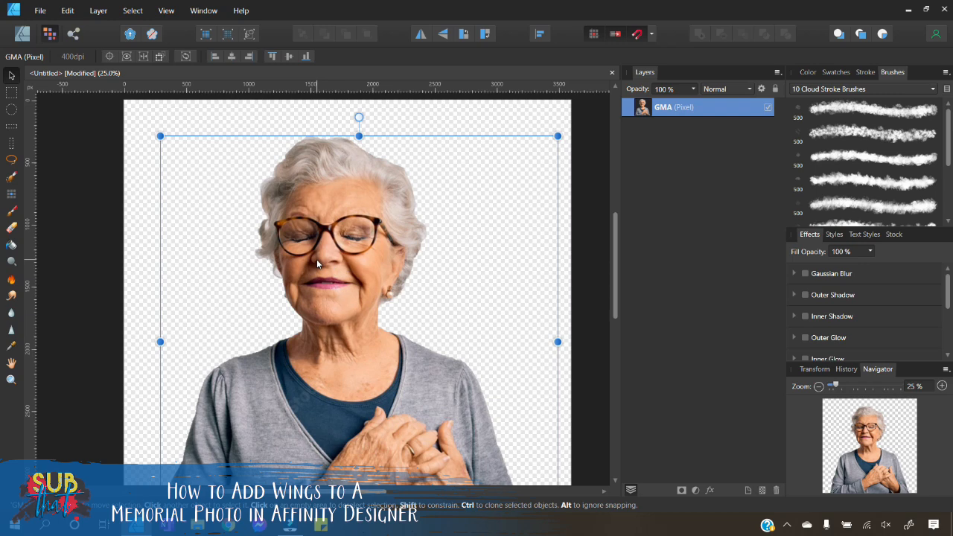
pyautogui.click(818, 386)
pyautogui.moveTo(367, 370); pyautogui.dragTo(65, 350)
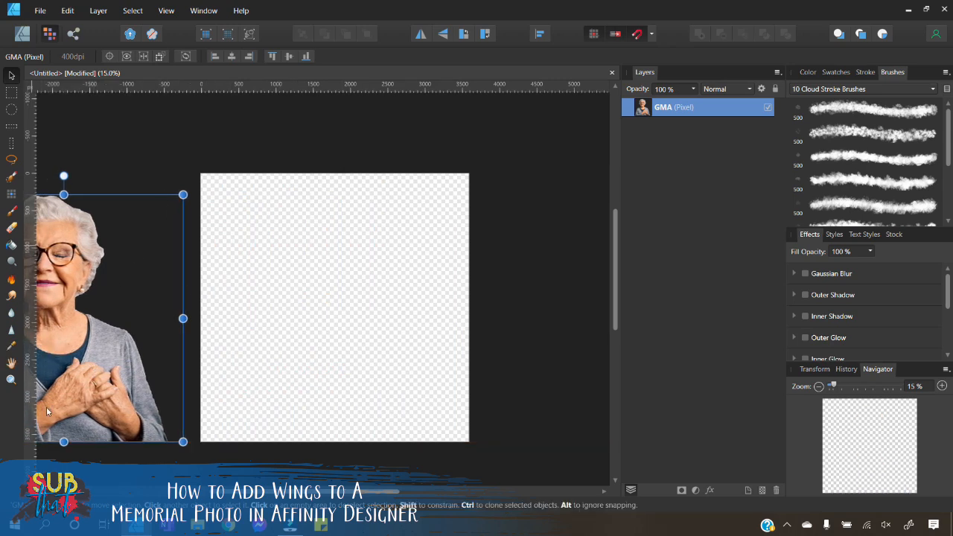
pyautogui.click(166, 10)
pyautogui.moveTo(156, 77)
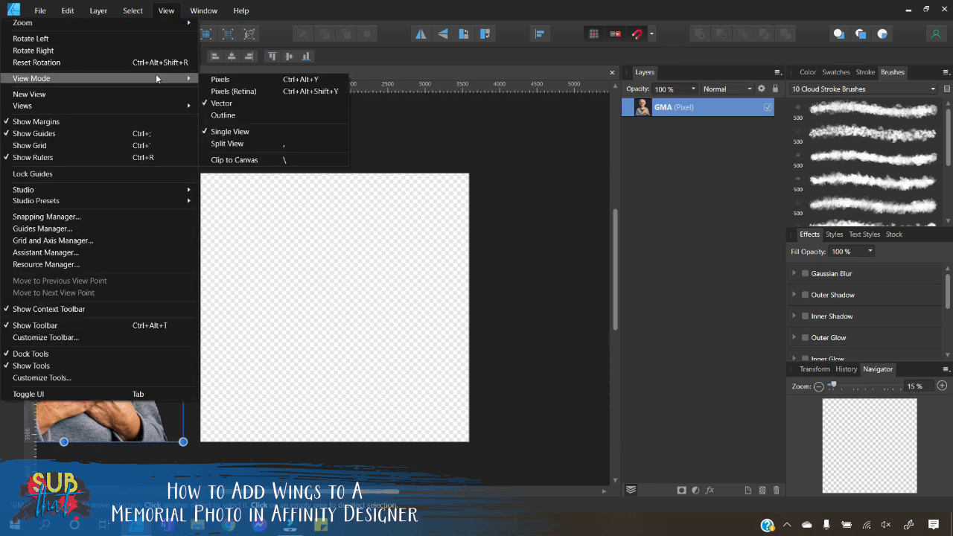
pyautogui.click(229, 160)
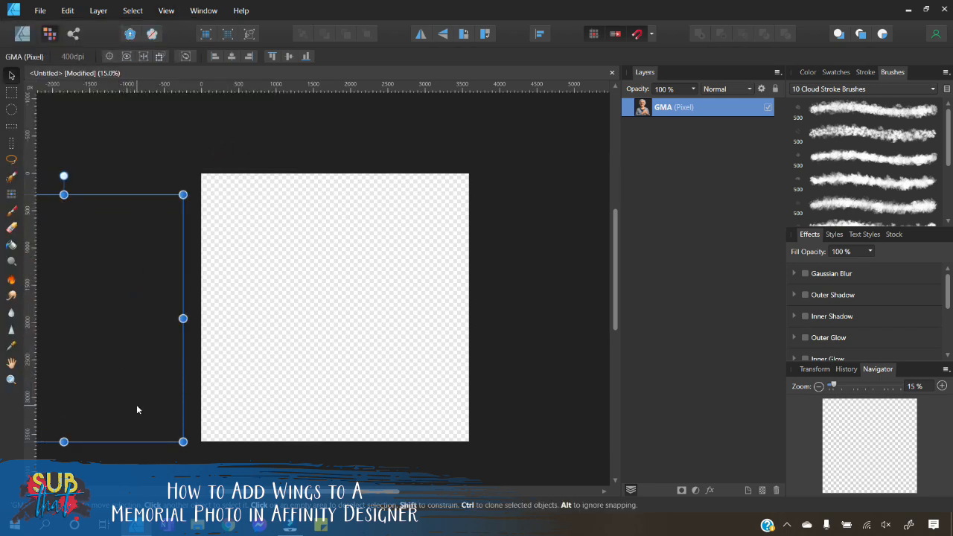
pyautogui.click(166, 10)
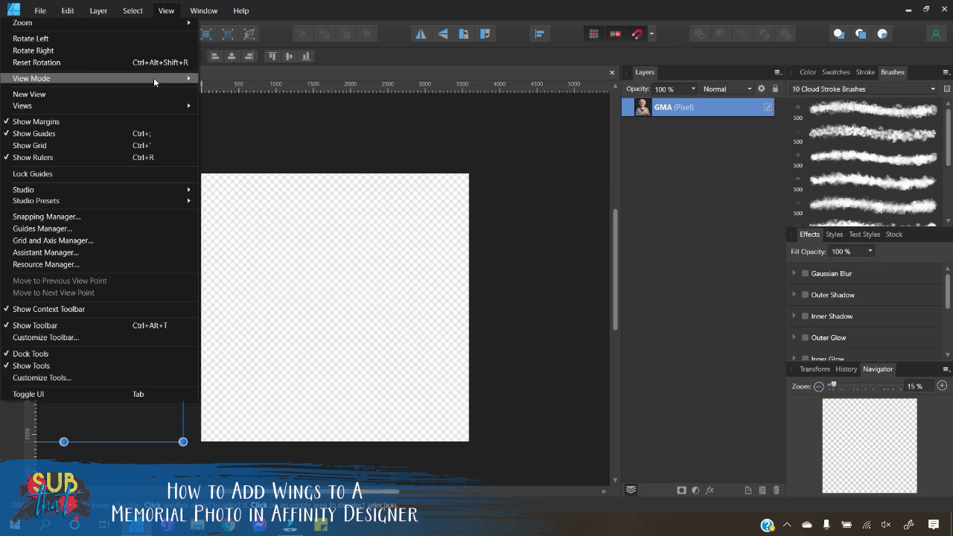
pyautogui.moveTo(153, 77)
pyautogui.click(229, 157)
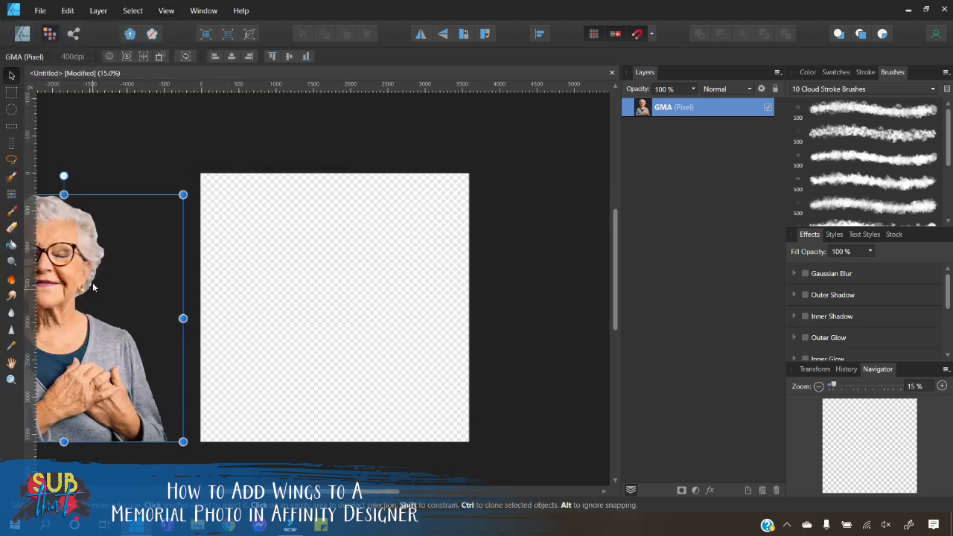
# Step: Nudge the cut-out woman slightly upward and deselect her
pyautogui.moveTo(95, 402); pyautogui.dragTo(97, 393)
pyautogui.click(511, 319)
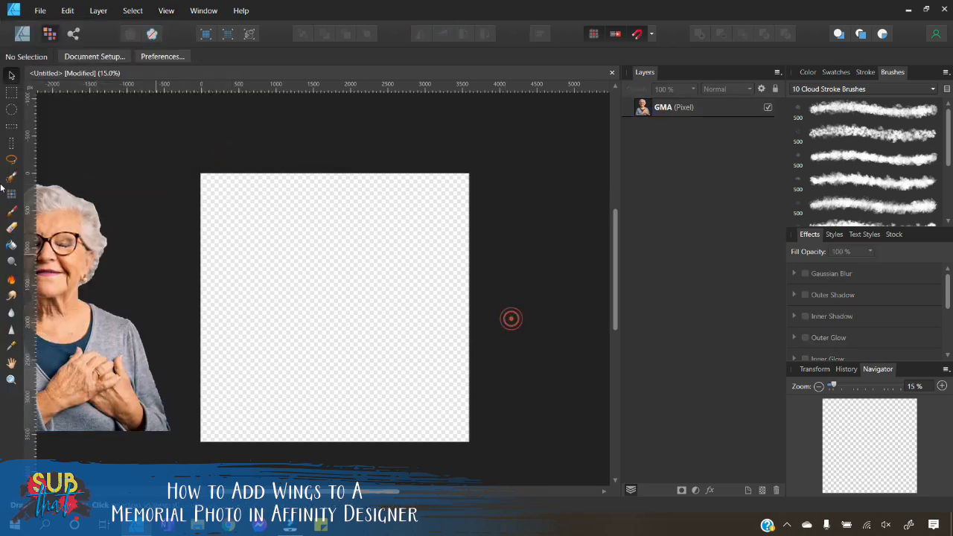
# Step: Place the AdobeStock_69534549 wings image and stretch it to fill the whole canvas
pyautogui.click(41, 12)
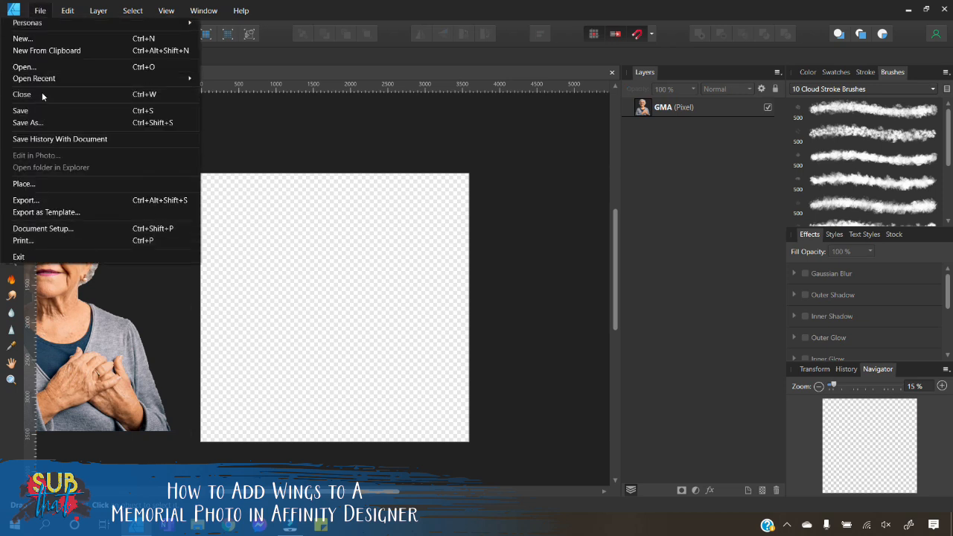
pyautogui.click(38, 179)
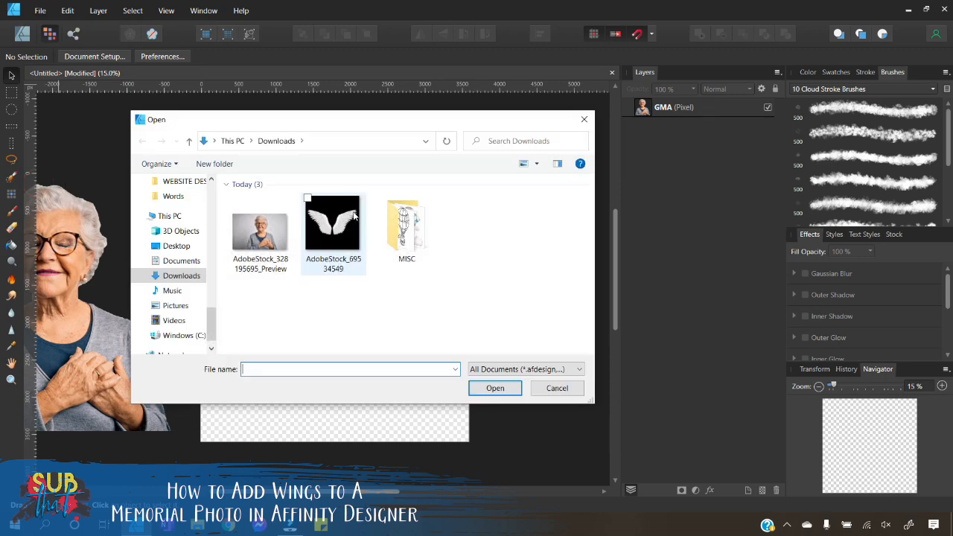
pyautogui.click(350, 212)
pyautogui.click(494, 388)
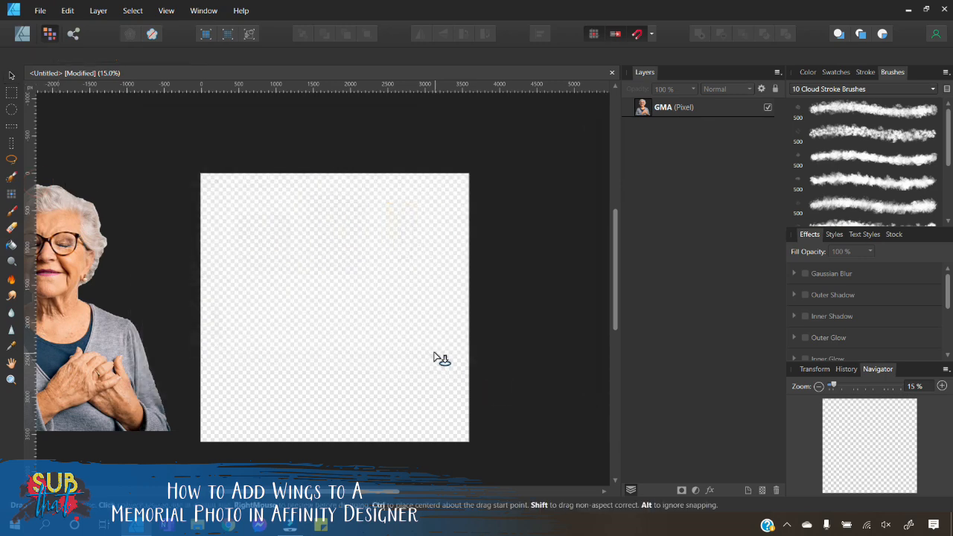
pyautogui.moveTo(216, 192); pyautogui.dragTo(446, 422)
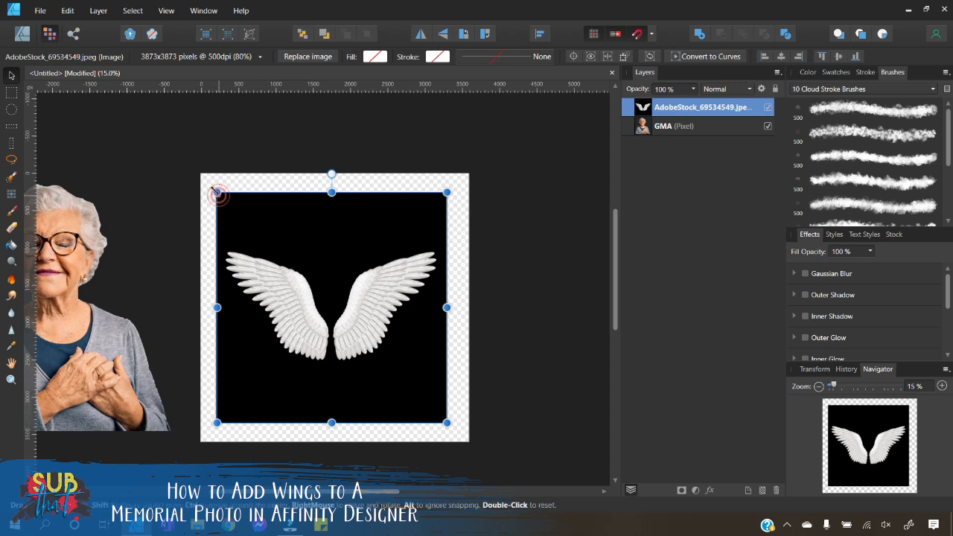
pyautogui.moveTo(216, 193); pyautogui.dragTo(208, 184)
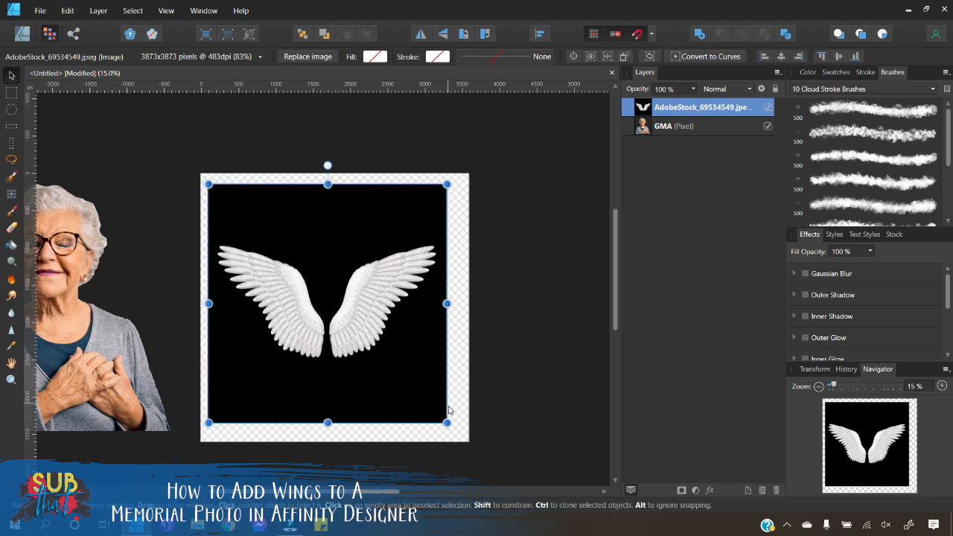
pyautogui.moveTo(445, 421); pyautogui.dragTo(459, 436)
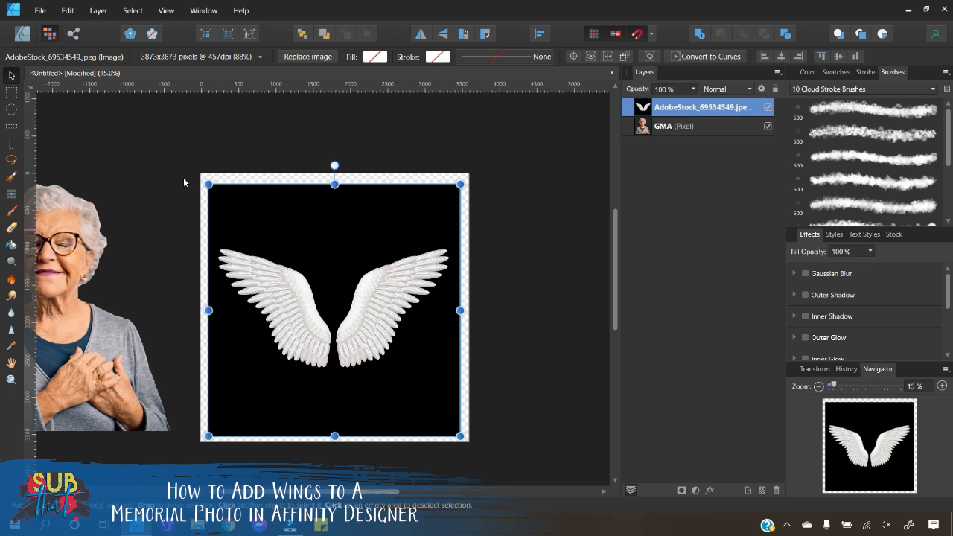
pyautogui.moveTo(209, 184); pyautogui.dragTo(201, 177)
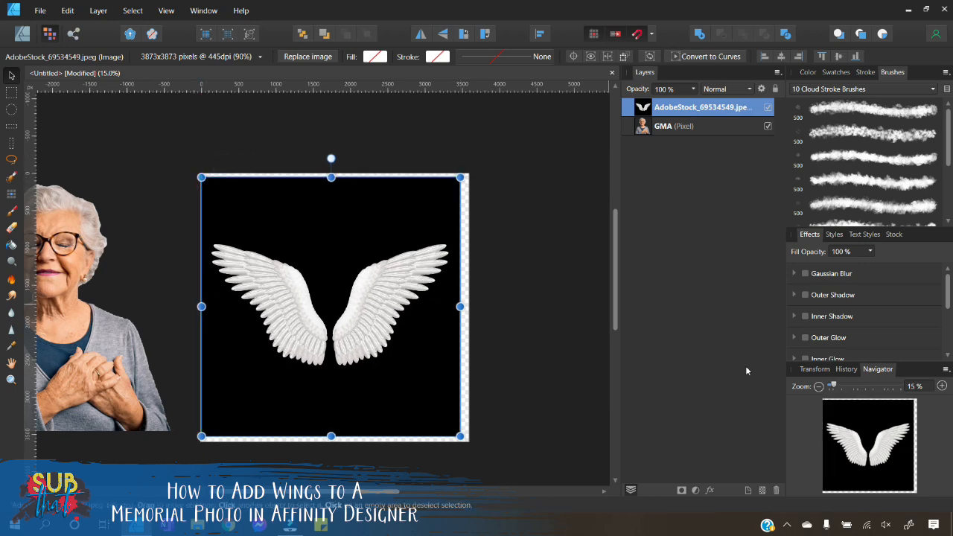
# Step: Nudge the wings image slightly right and rename its layer WINGS
pyautogui.click(942, 386)
pyautogui.click(942, 386)
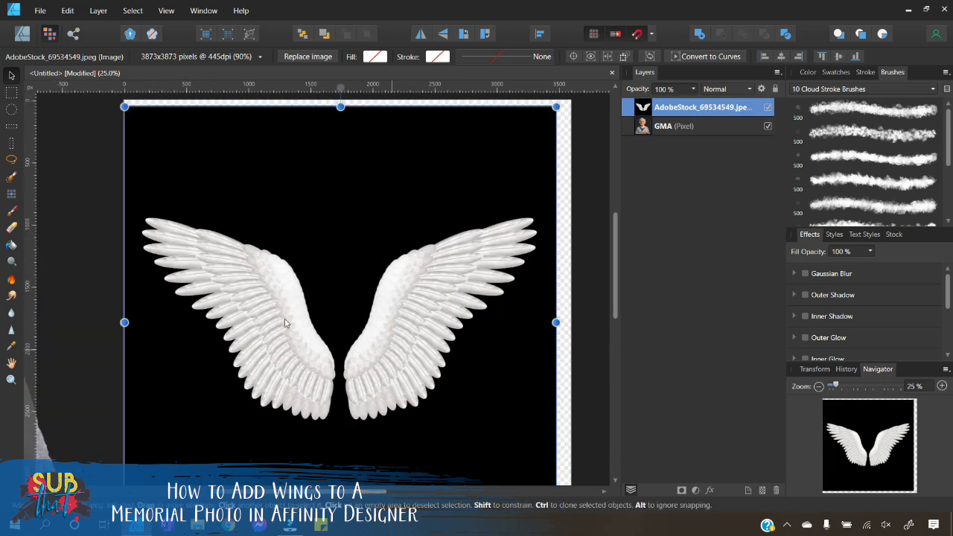
pyautogui.moveTo(351, 278); pyautogui.dragTo(357, 279)
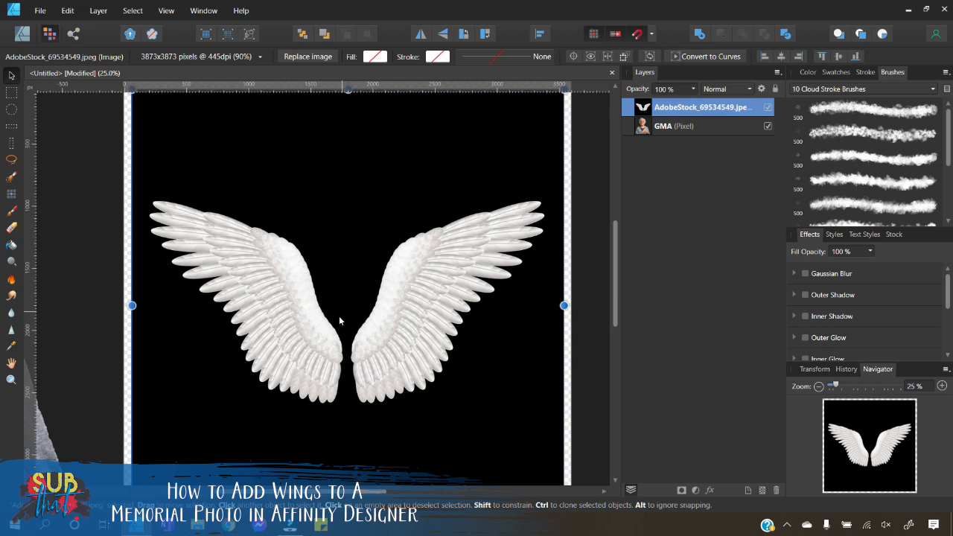
pyautogui.scroll(1, 332, 319)
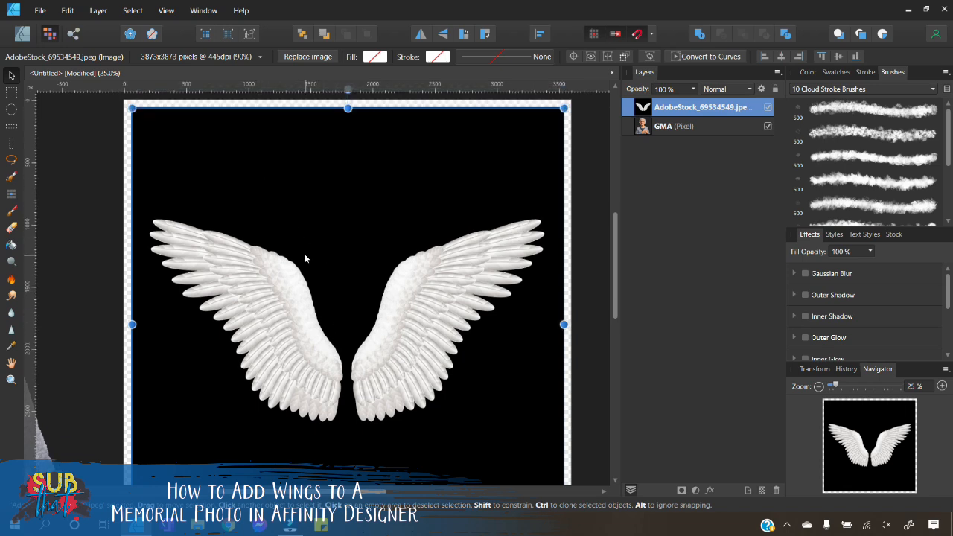
pyautogui.doubleClick(704, 107)
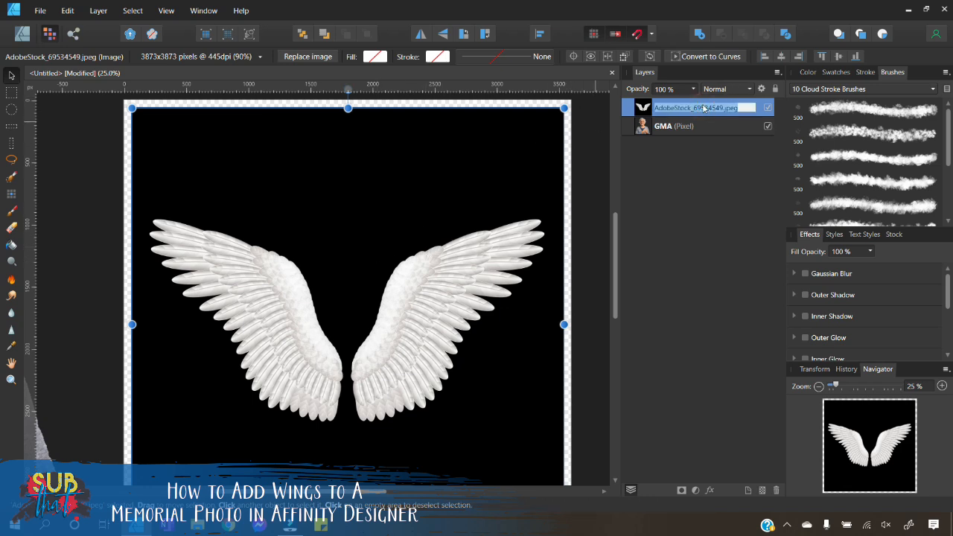
pyautogui.write('WING')
pyautogui.press('Return')
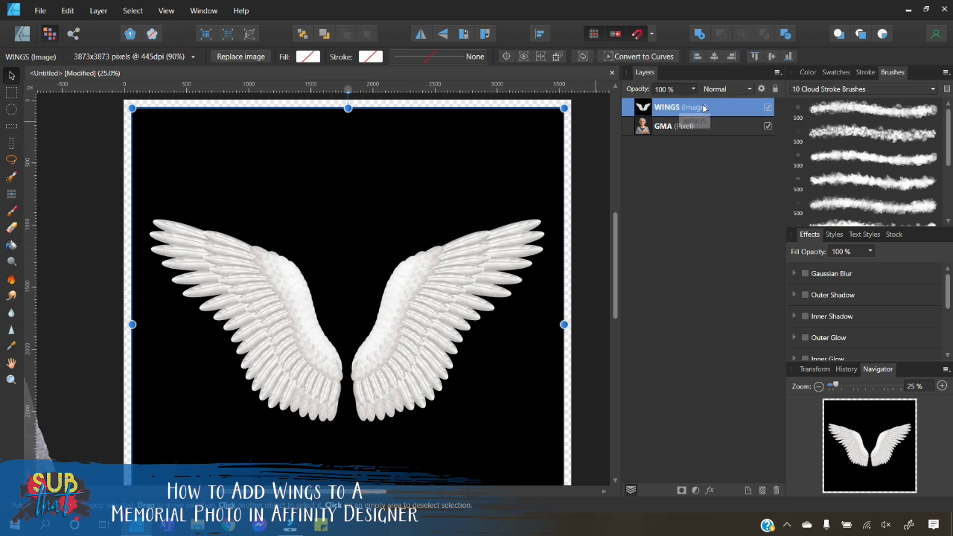
# Step: Rasterize the wings image and select its black background with Select Sampled Color at 15% tolerance
pyautogui.rightClick(368, 221)
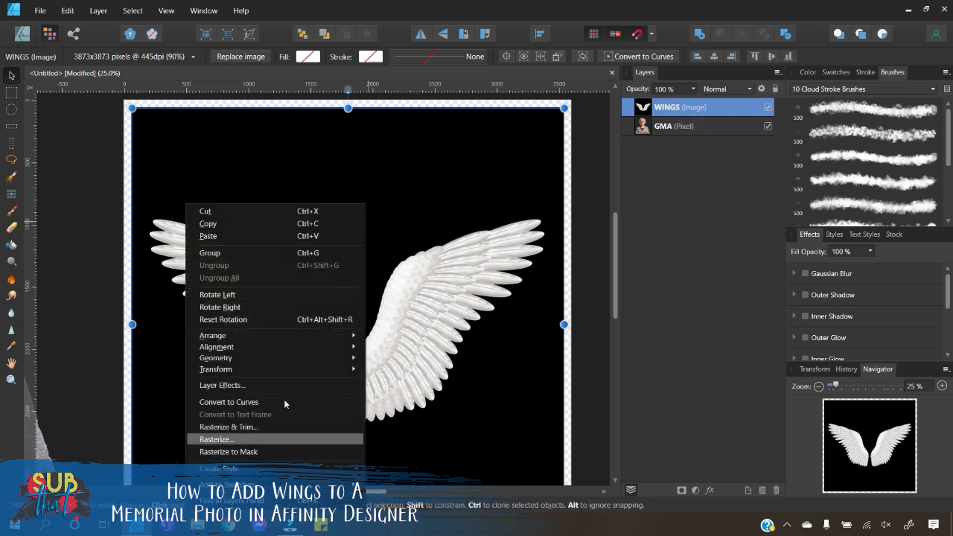
pyautogui.click(223, 440)
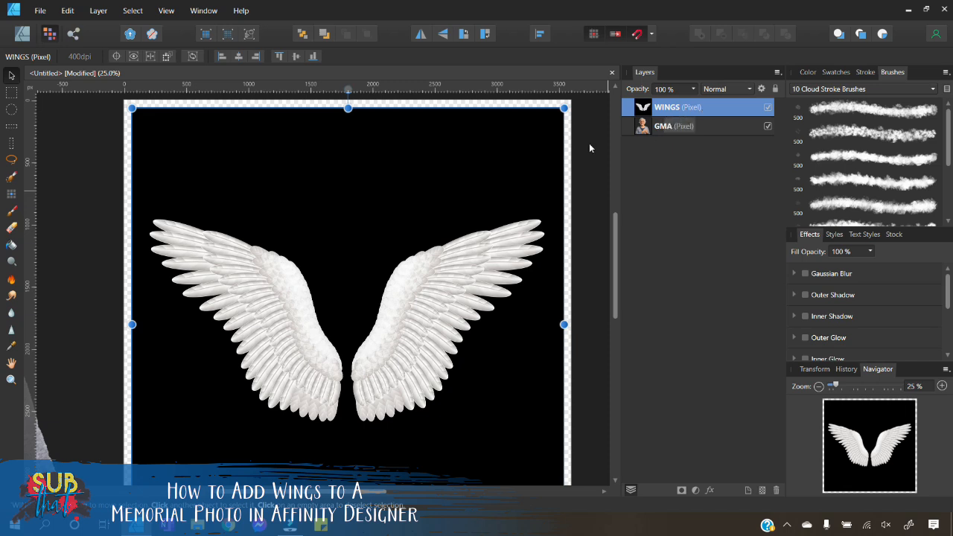
pyautogui.click(140, 12)
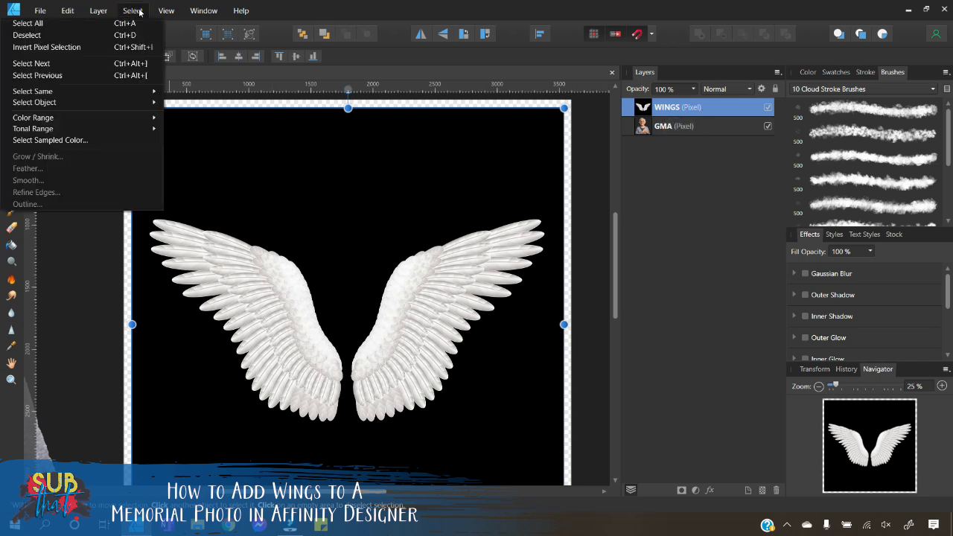
pyautogui.click(45, 140)
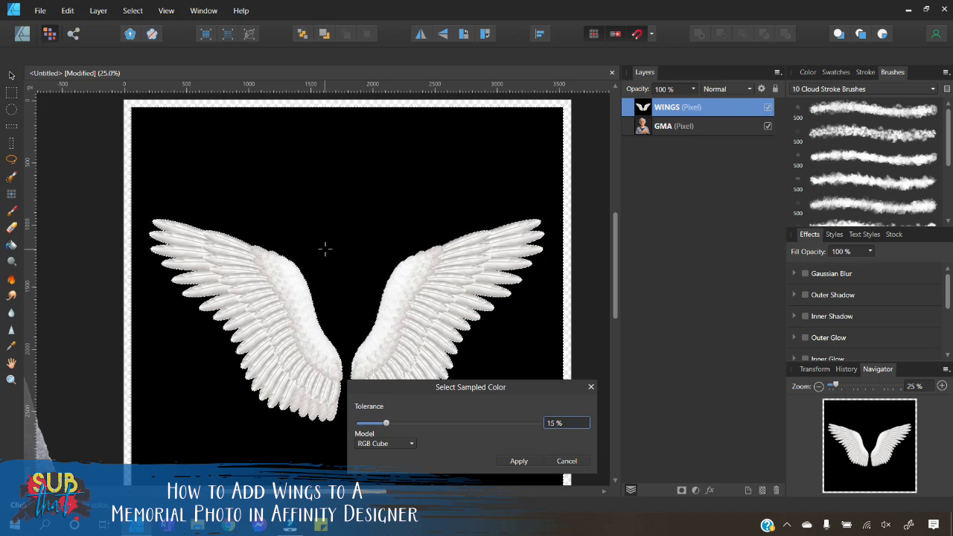
pyautogui.click(532, 459)
# Step: Cut away the selected black background from the wings and deselect
pyautogui.press('v')
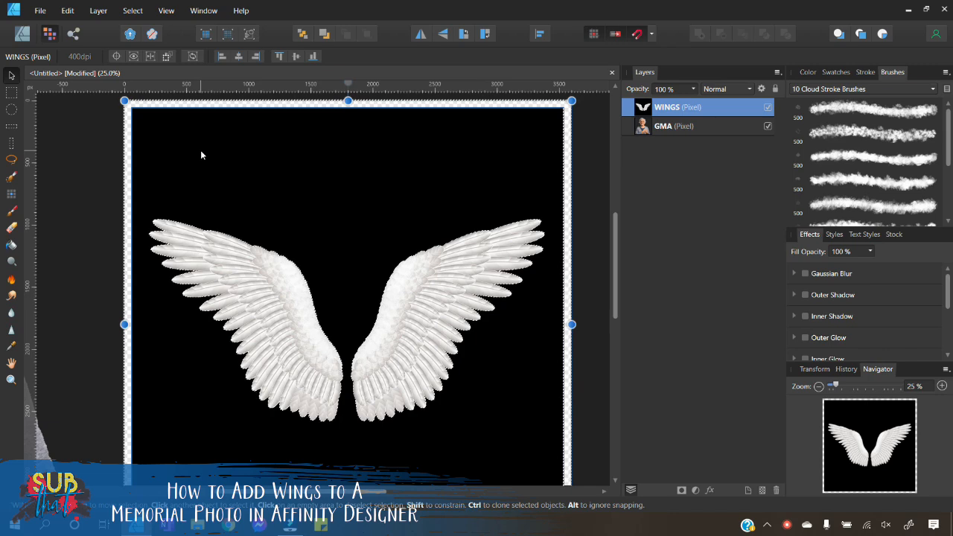
pyautogui.click(69, 11)
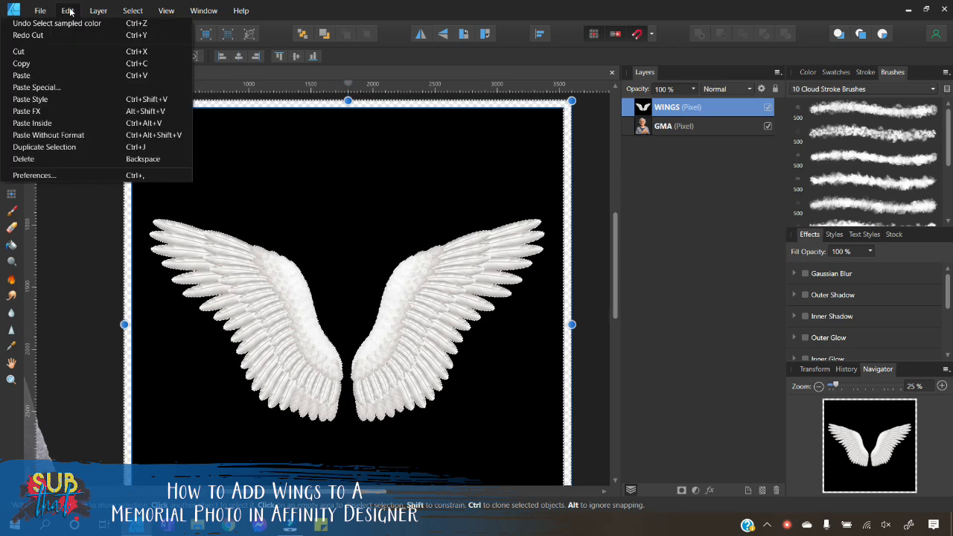
pyautogui.click(45, 51)
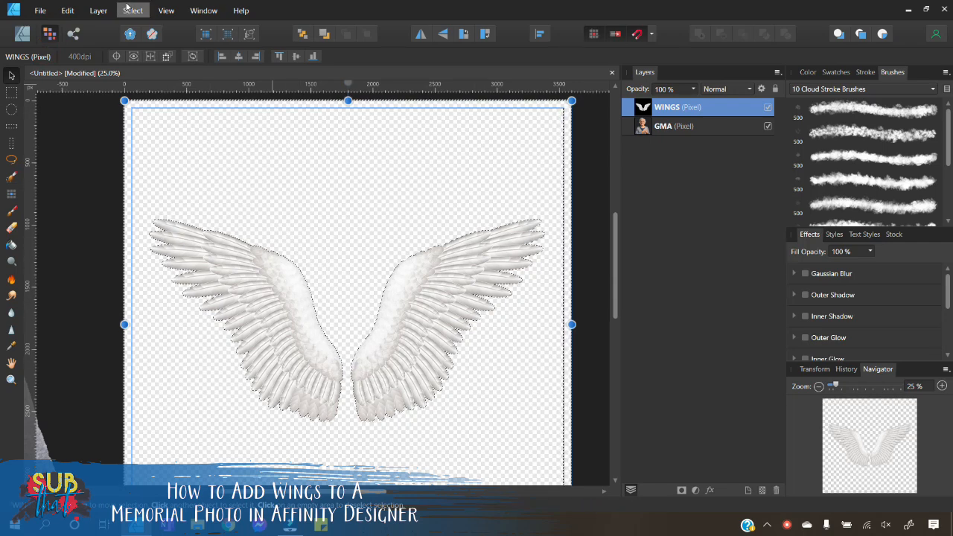
pyautogui.click(99, 10)
pyautogui.moveTo(125, 14)
pyautogui.click(105, 35)
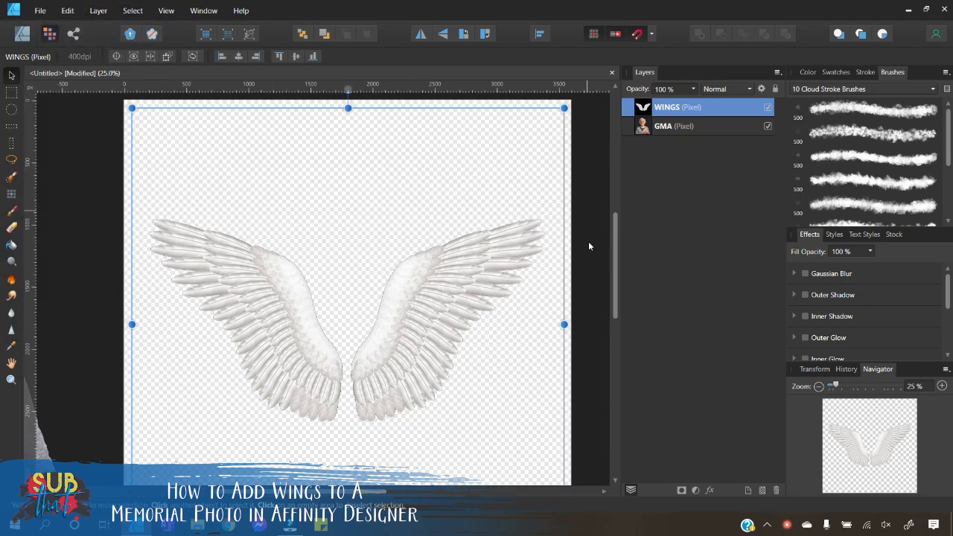
# Step: Enlarge the wings image slightly beyond the canvas edges
pyautogui.click(592, 277)
pyautogui.click(393, 356)
pyautogui.moveTo(394, 360)
pyautogui.mouseDown()
pyautogui.moveTo(352, 312)
pyautogui.moveTo(432, 335)
pyautogui.moveTo(392, 357)
pyautogui.mouseUp()
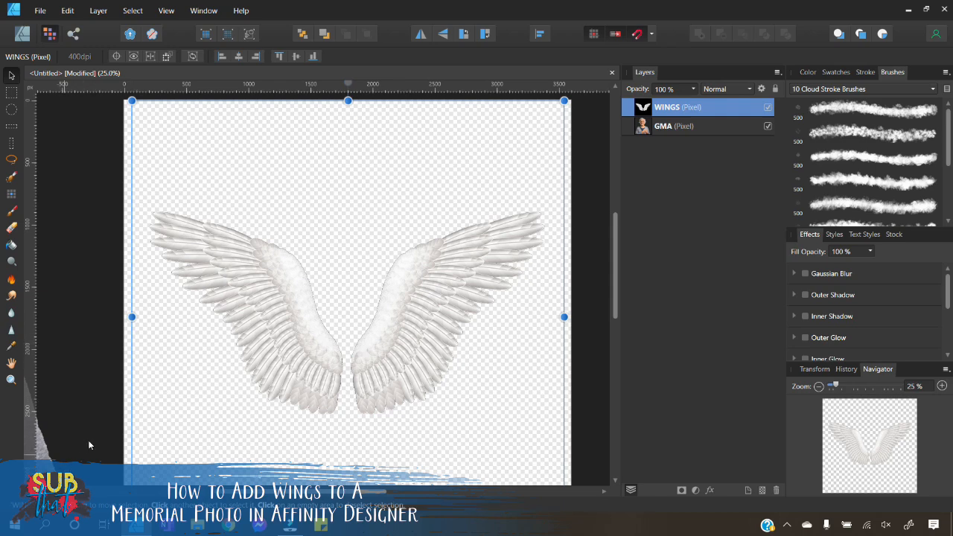
pyautogui.click(818, 386)
pyautogui.click(818, 386)
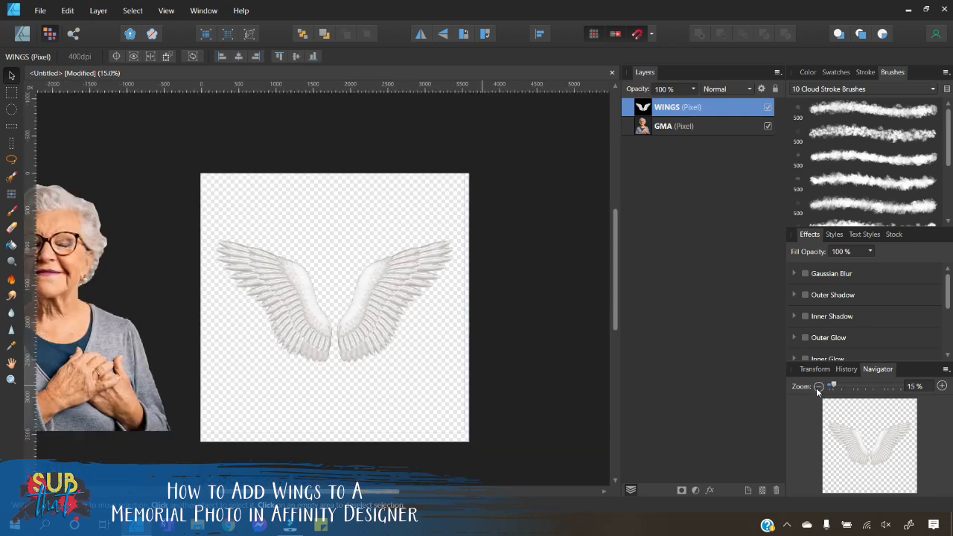
pyautogui.moveTo(205, 173); pyautogui.dragTo(194, 162)
pyautogui.moveTo(465, 432); pyautogui.dragTo(481, 449)
pyautogui.moveTo(395, 360); pyautogui.dragTo(389, 355)
# Step: Move the woman onto the centre of the canvas and put her layer above the WINGS layer
pyautogui.click(171, 366)
pyautogui.moveTo(89, 367); pyautogui.dragTo(351, 369)
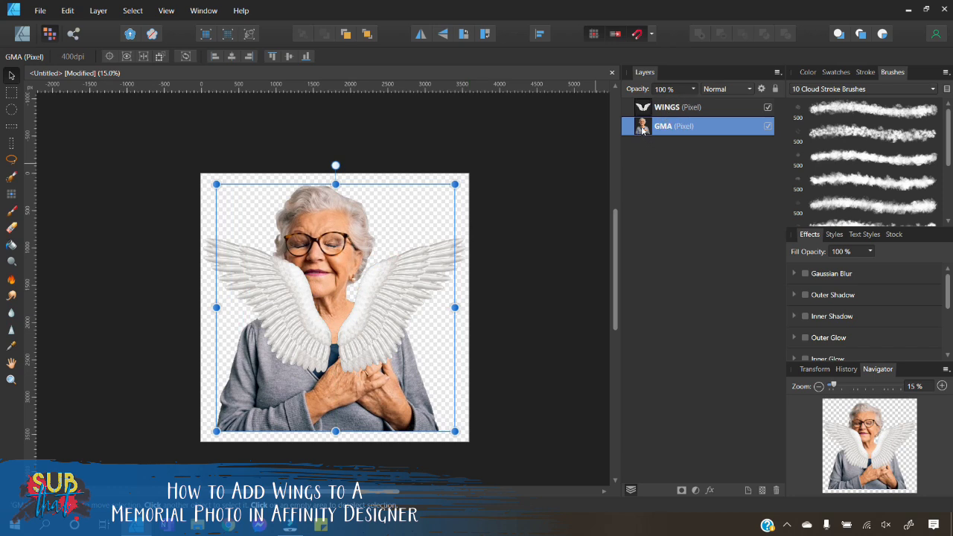
pyautogui.moveTo(641, 120); pyautogui.dragTo(641, 105)
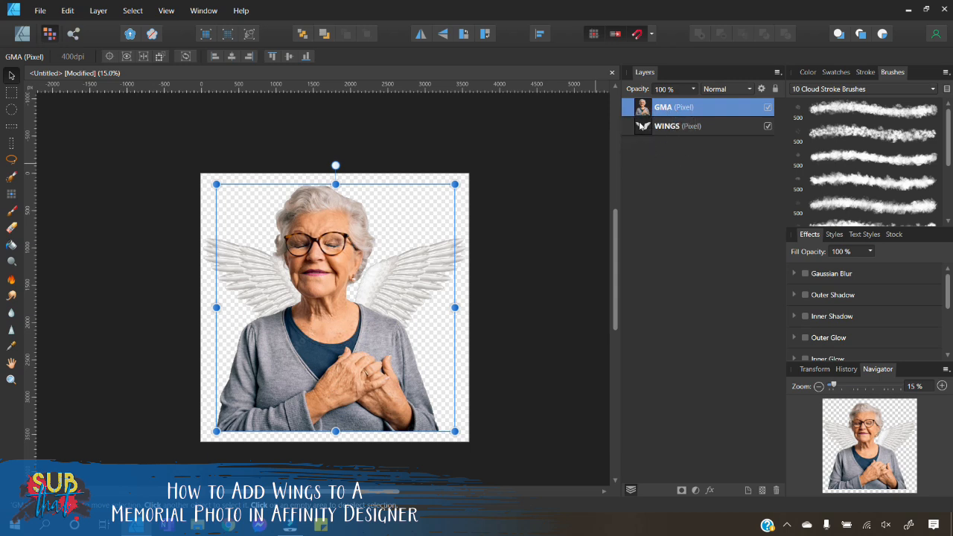
# Step: Try nesting the woman's layer inside the WINGS layer, then return it above the wings
pyautogui.moveTo(641, 112); pyautogui.dragTo(629, 138)
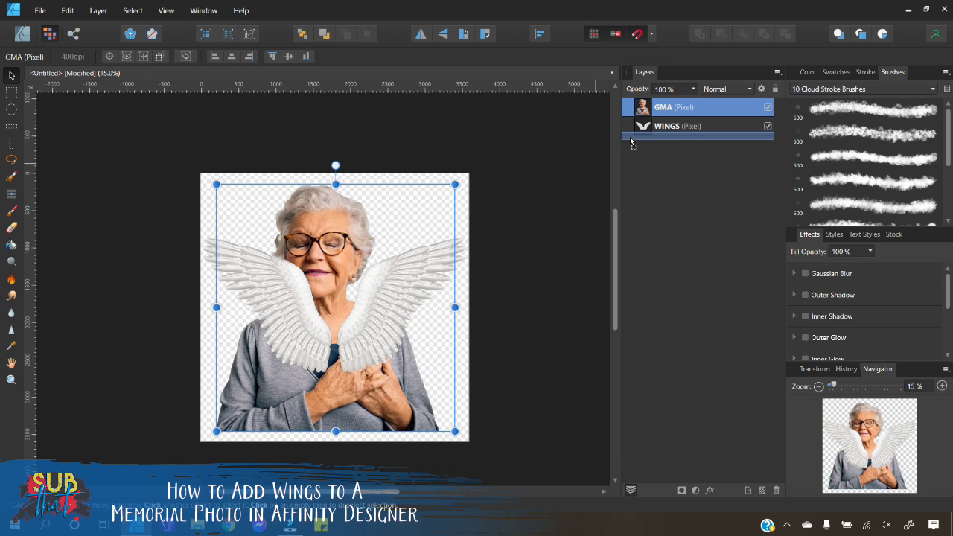
pyautogui.moveTo(683, 141)
pyautogui.mouseDown()
pyautogui.moveTo(725, 142)
pyautogui.moveTo(656, 144)
pyautogui.moveTo(730, 140)
pyautogui.moveTo(626, 142)
pyautogui.moveTo(663, 141)
pyautogui.mouseUp()
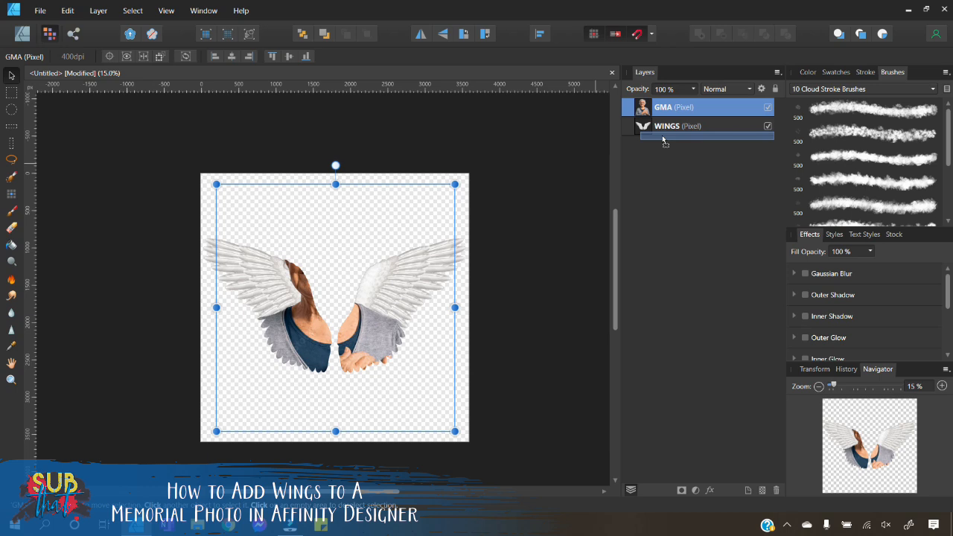
pyautogui.moveTo(650, 135); pyautogui.dragTo(639, 137)
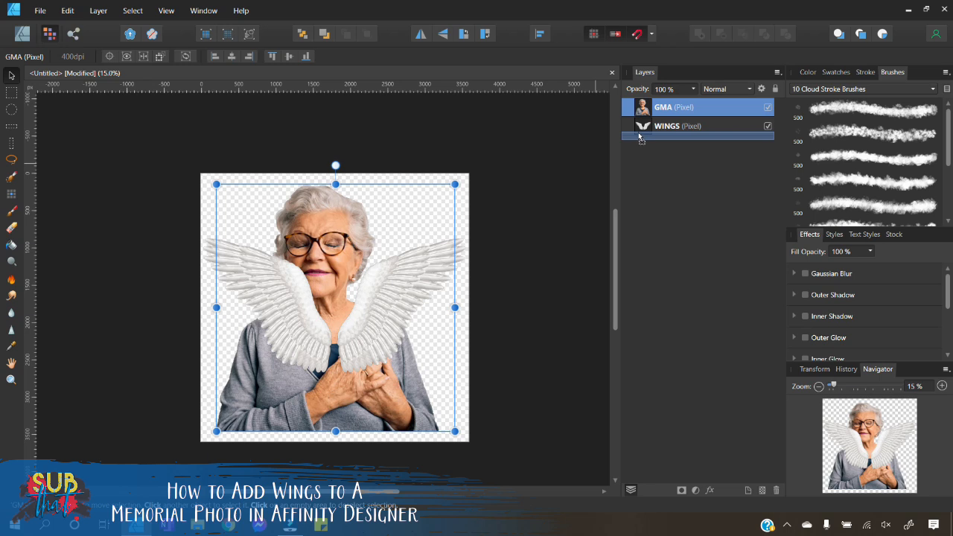
pyautogui.moveTo(638, 132); pyautogui.dragTo(637, 131)
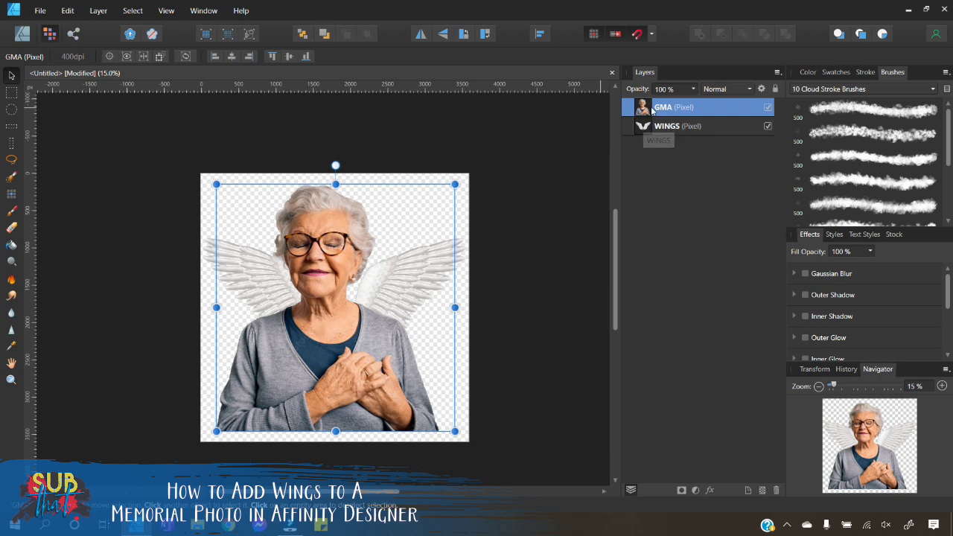
pyautogui.moveTo(641, 108); pyautogui.dragTo(661, 134)
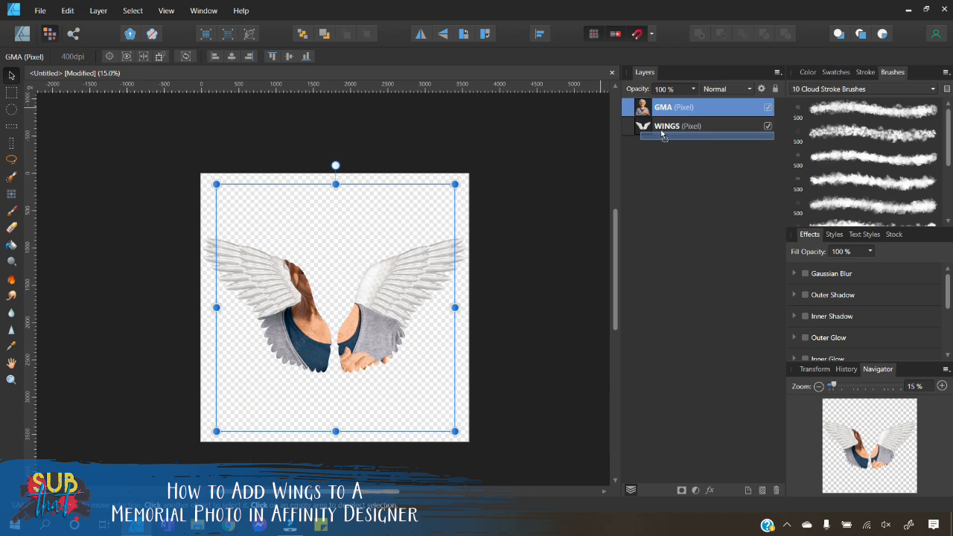
pyautogui.moveTo(662, 135); pyautogui.dragTo(641, 116)
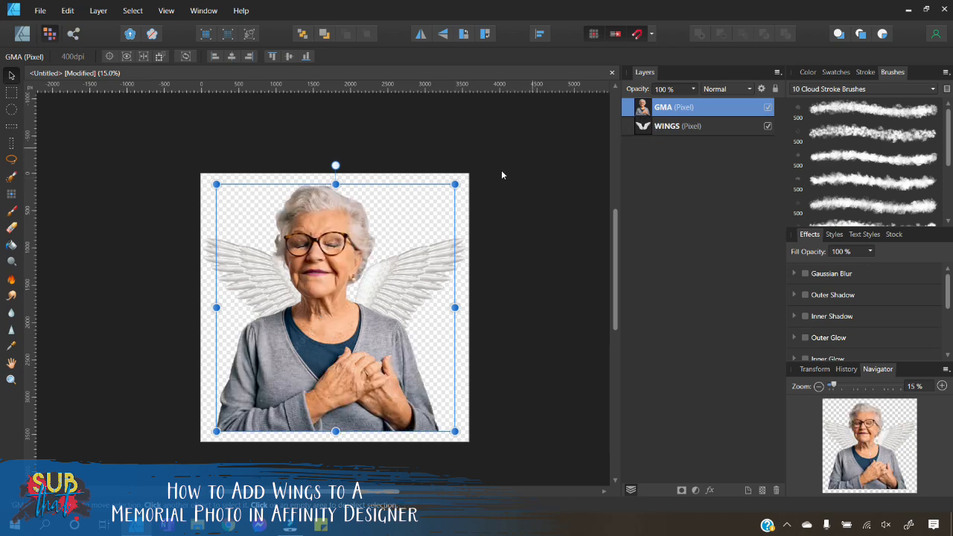
# Step: Scale the woman down and reposition her near the canvas centre
pyautogui.moveTo(455, 184); pyautogui.dragTo(421, 237)
pyautogui.moveTo(298, 365); pyautogui.dragTo(319, 342)
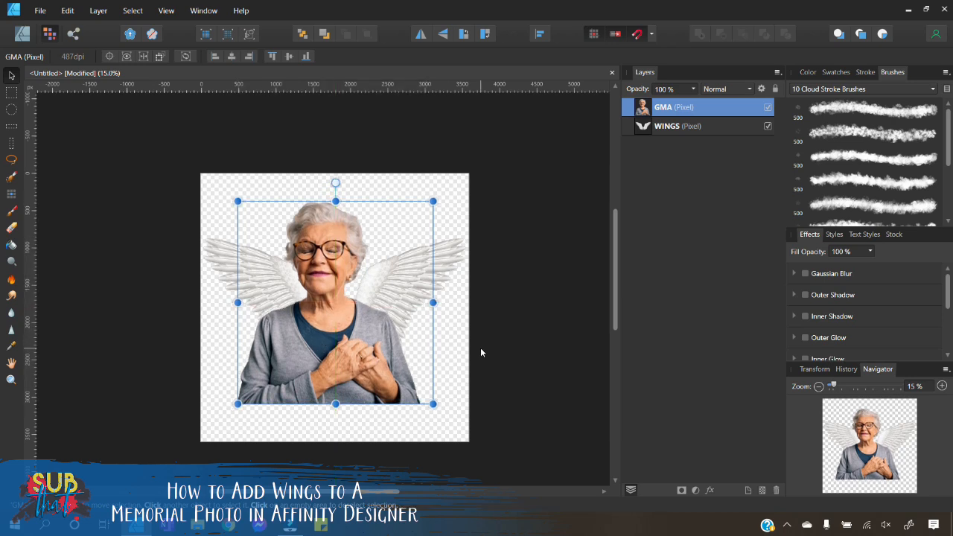
pyautogui.click(480, 347)
# Step: Rotate the wings slightly counterclockwise, briefly hiding and reshowing the woman's layer to check them
pyautogui.click(393, 283)
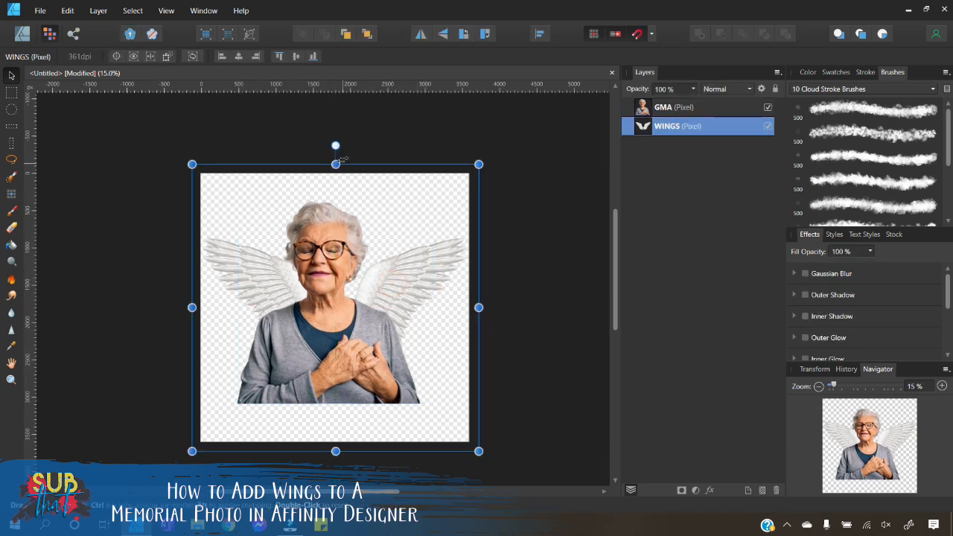
pyautogui.moveTo(335, 145); pyautogui.dragTo(326, 146)
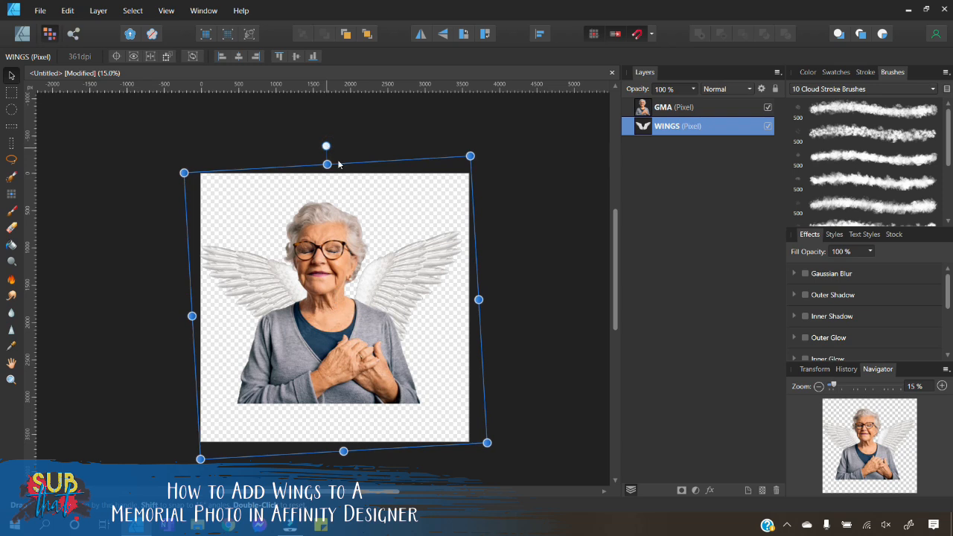
pyautogui.click(768, 108)
pyautogui.click(767, 108)
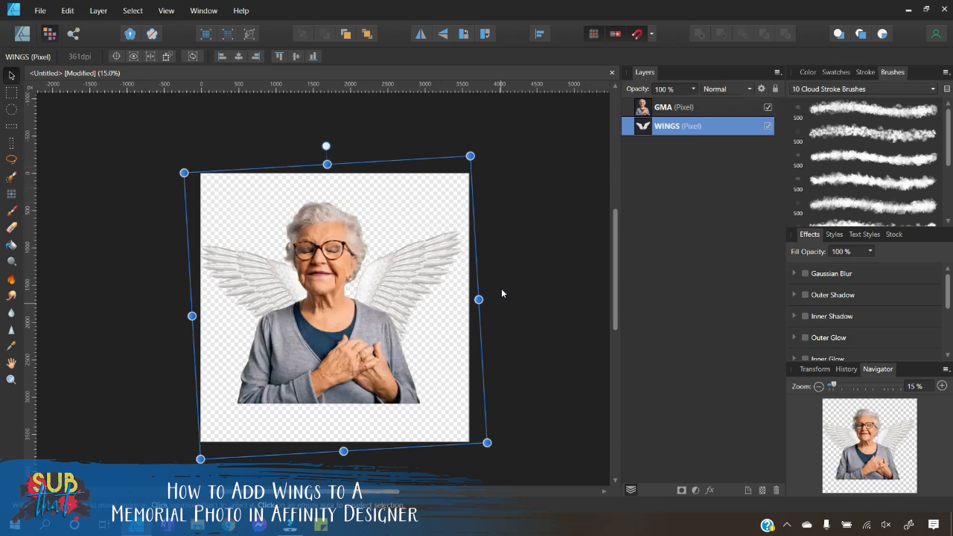
pyautogui.moveTo(326, 146); pyautogui.dragTo(329, 145)
pyautogui.click(517, 228)
# Step: Lower the woman and then the wings slightly on the canvas
pyautogui.click(314, 348)
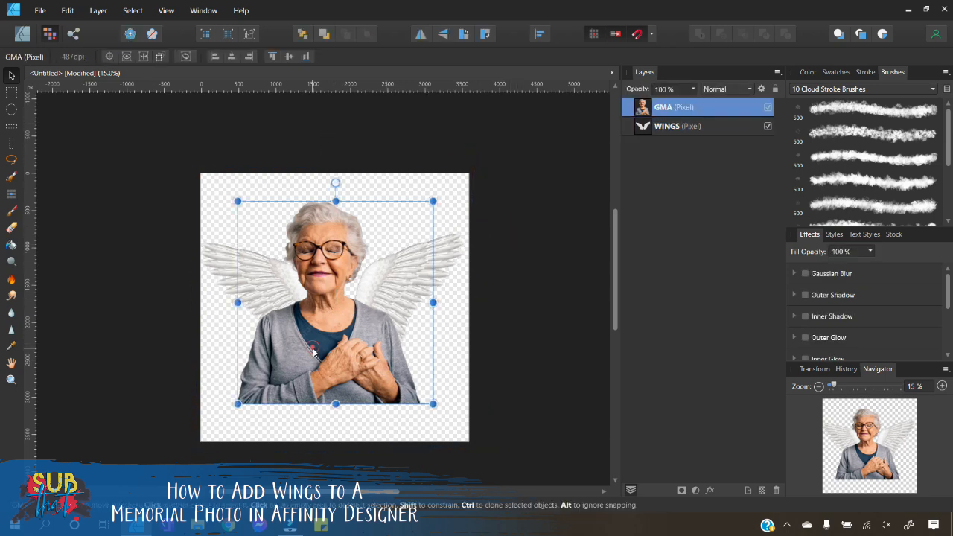
pyautogui.moveTo(316, 354)
pyautogui.mouseDown()
pyautogui.moveTo(326, 366)
pyautogui.moveTo(358, 361)
pyautogui.moveTo(357, 350)
pyautogui.mouseUp()
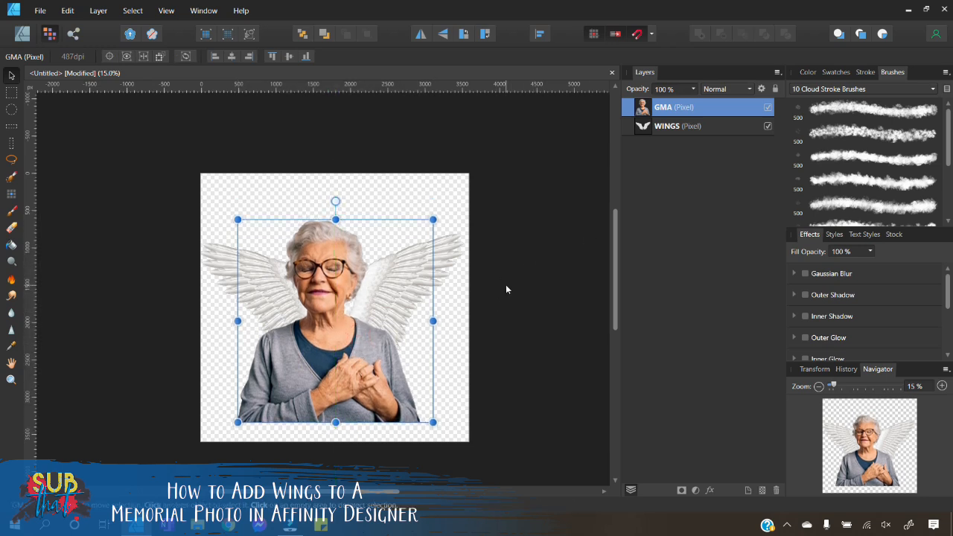
pyautogui.click(505, 284)
pyautogui.click(440, 265)
pyautogui.moveTo(440, 265); pyautogui.dragTo(438, 287)
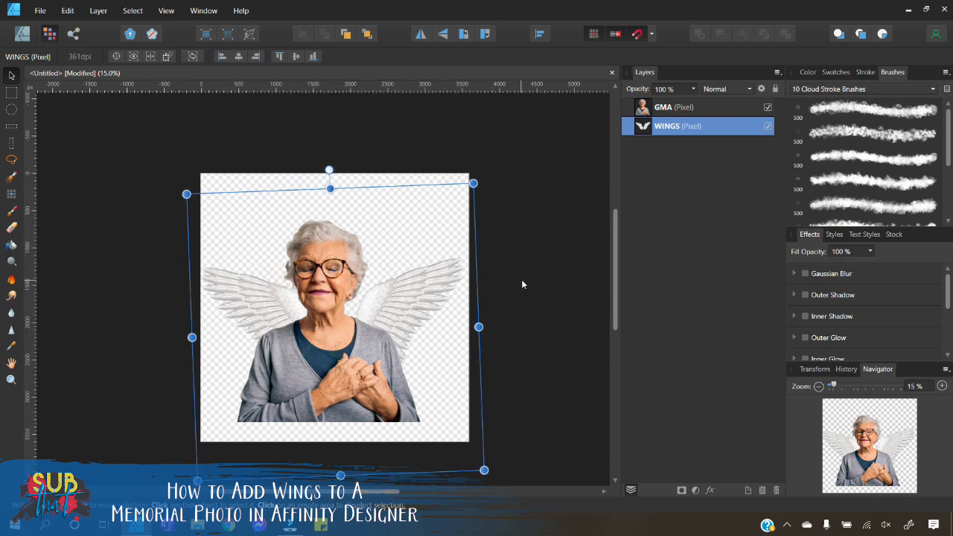
# Step: Shrink the woman slightly and centre her horizontally on the canvas
pyautogui.click(334, 354)
pyautogui.moveTo(239, 220); pyautogui.dragTo(254, 238)
pyautogui.moveTo(346, 381)
pyautogui.mouseDown()
pyautogui.moveTo(343, 372)
pyautogui.moveTo(353, 373)
pyautogui.moveTo(340, 377)
pyautogui.mouseUp()
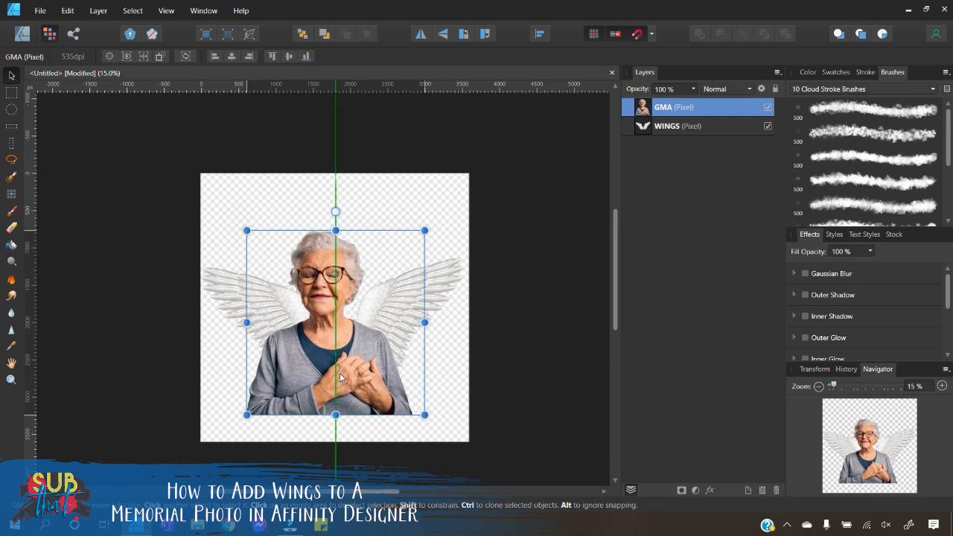
pyautogui.click(509, 319)
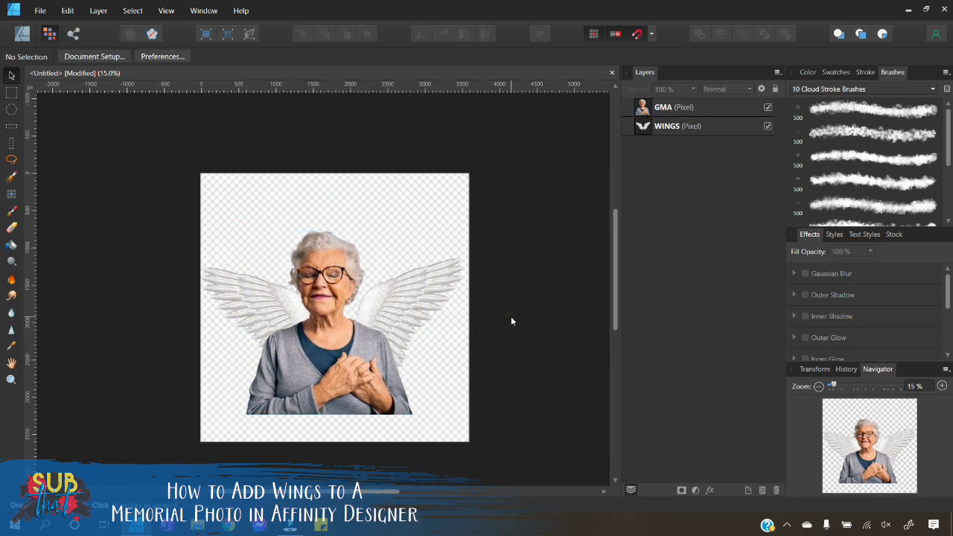
# Step: Reposition the wings and adjust their rotation slightly behind the woman
pyautogui.click(410, 291)
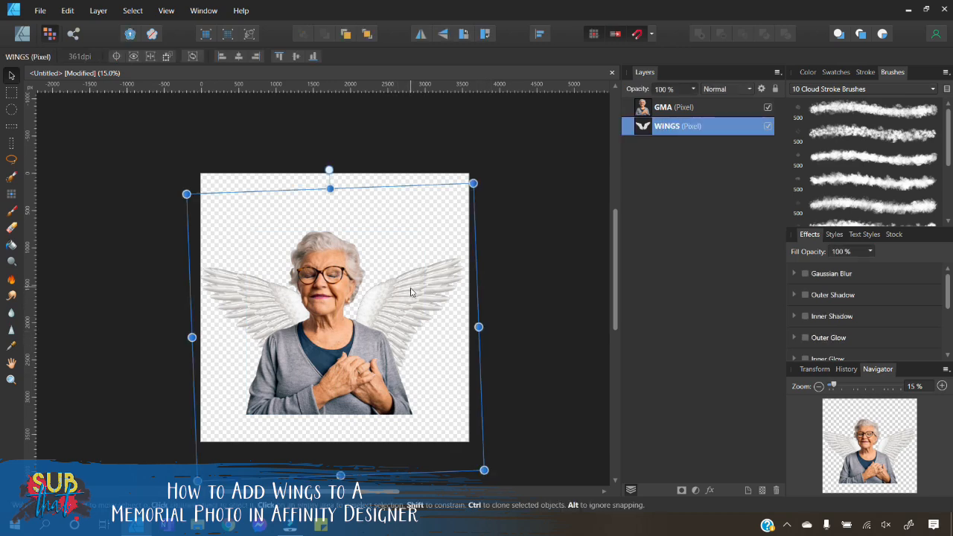
pyautogui.moveTo(409, 306)
pyautogui.mouseDown()
pyautogui.moveTo(382, 309)
pyautogui.moveTo(397, 311)
pyautogui.moveTo(411, 182)
pyautogui.moveTo(415, 292)
pyautogui.mouseUp()
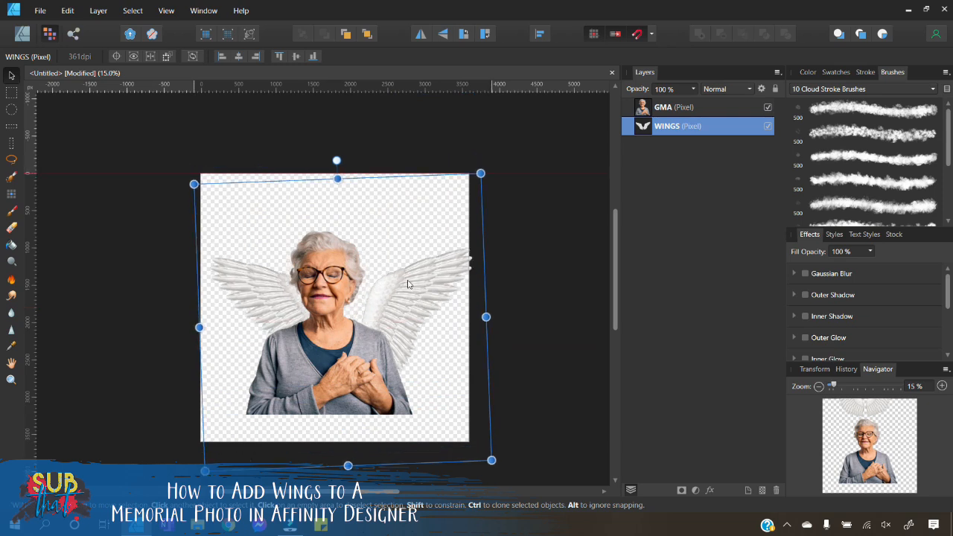
pyautogui.moveTo(338, 160); pyautogui.dragTo(340, 158)
pyautogui.moveTo(403, 283); pyautogui.dragTo(398, 296)
pyautogui.click(532, 256)
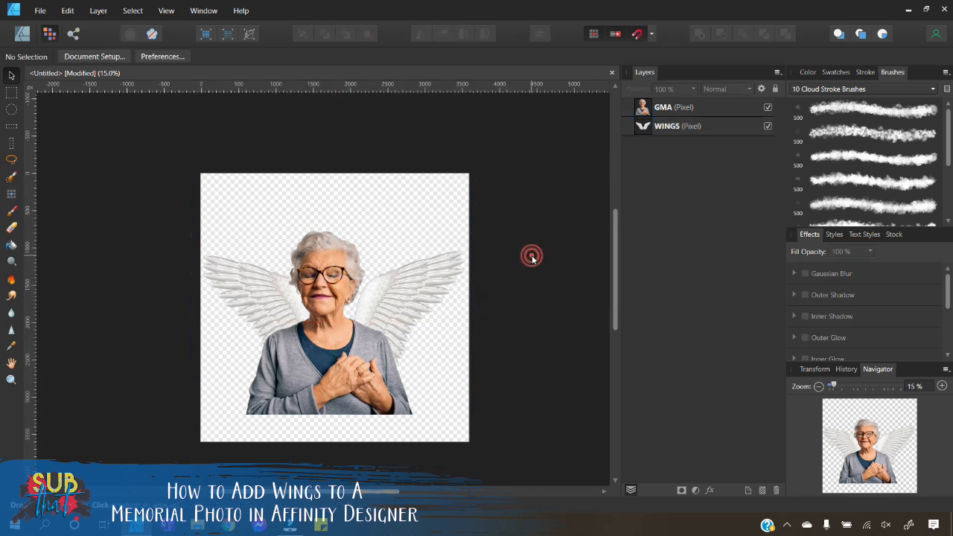
# Step: Move the woman slightly lower on the canvas
pyautogui.click(355, 323)
pyautogui.moveTo(337, 348); pyautogui.dragTo(337, 349)
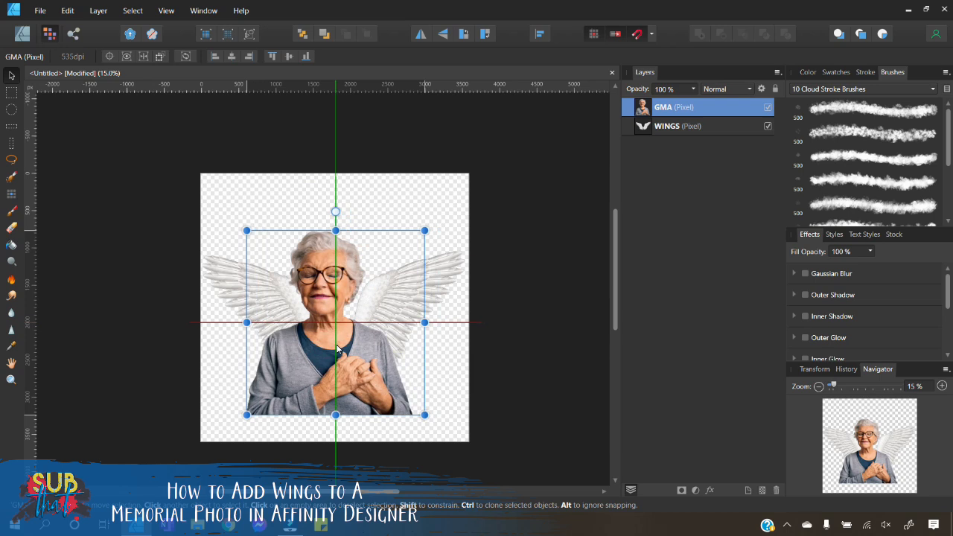
pyautogui.moveTo(337, 348); pyautogui.dragTo(337, 348)
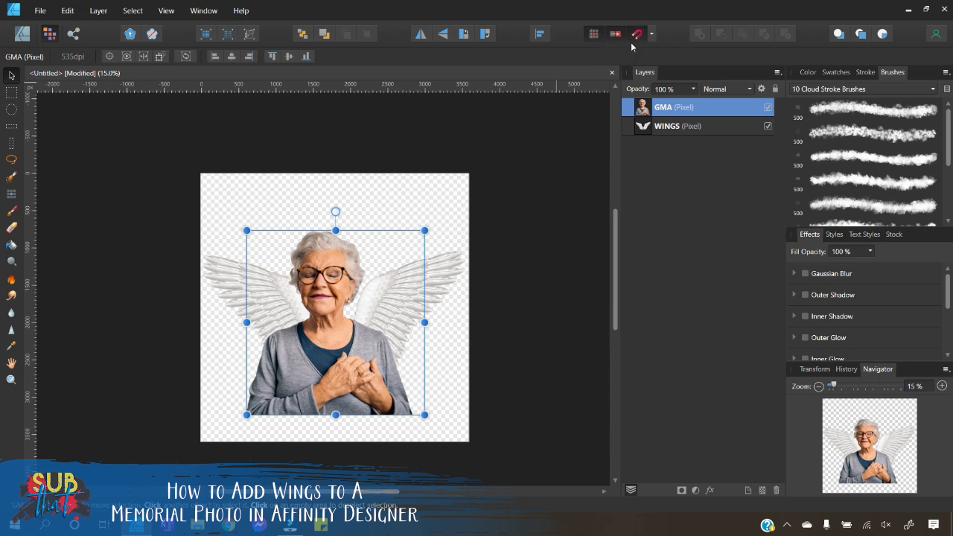
pyautogui.click(651, 34)
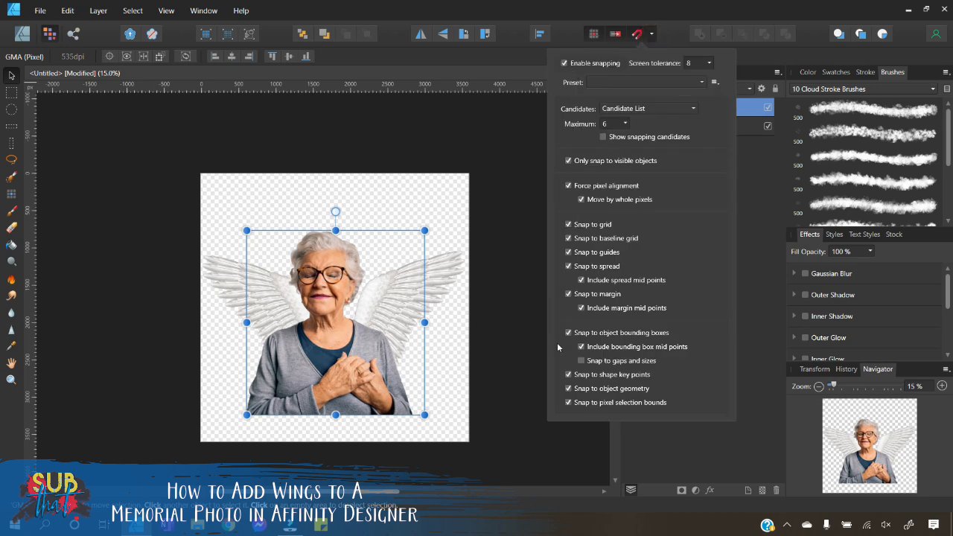
pyautogui.click(653, 35)
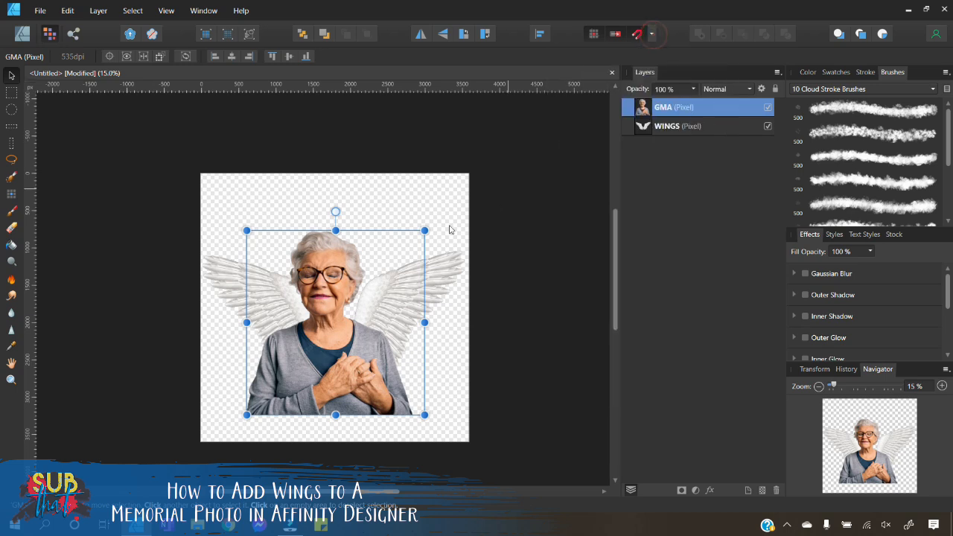
pyautogui.moveTo(329, 316); pyautogui.dragTo(326, 346)
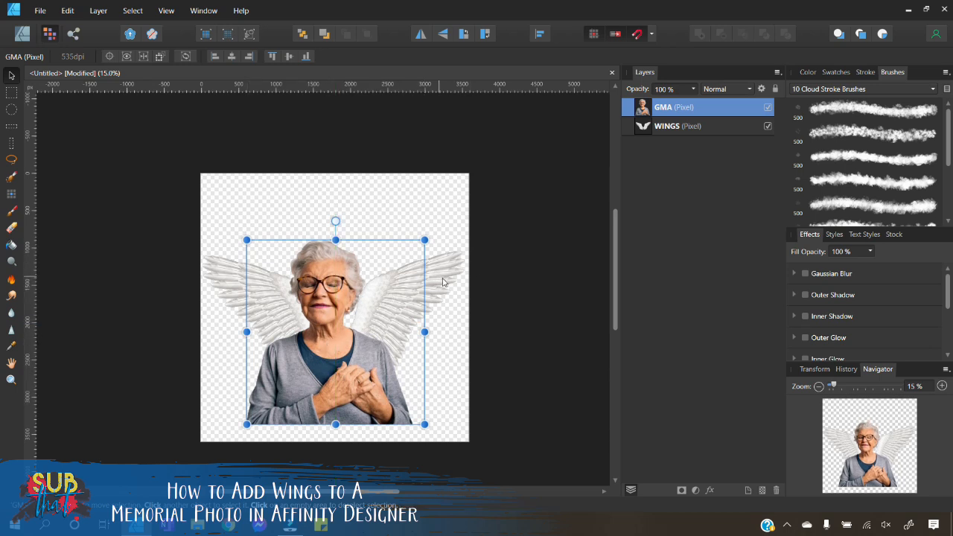
# Step: Group the woman's layer and the WINGS layer together
pyautogui.click(449, 287)
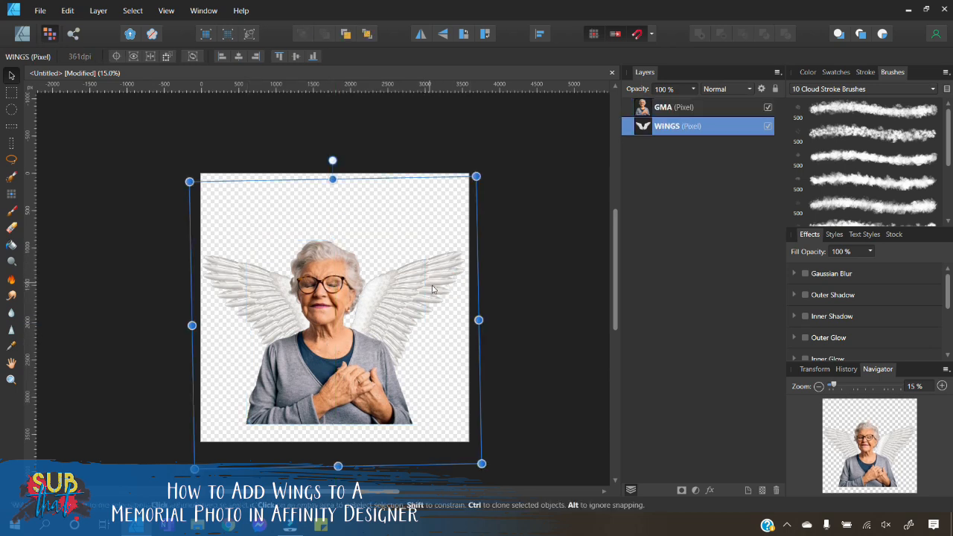
pyautogui.click(526, 285)
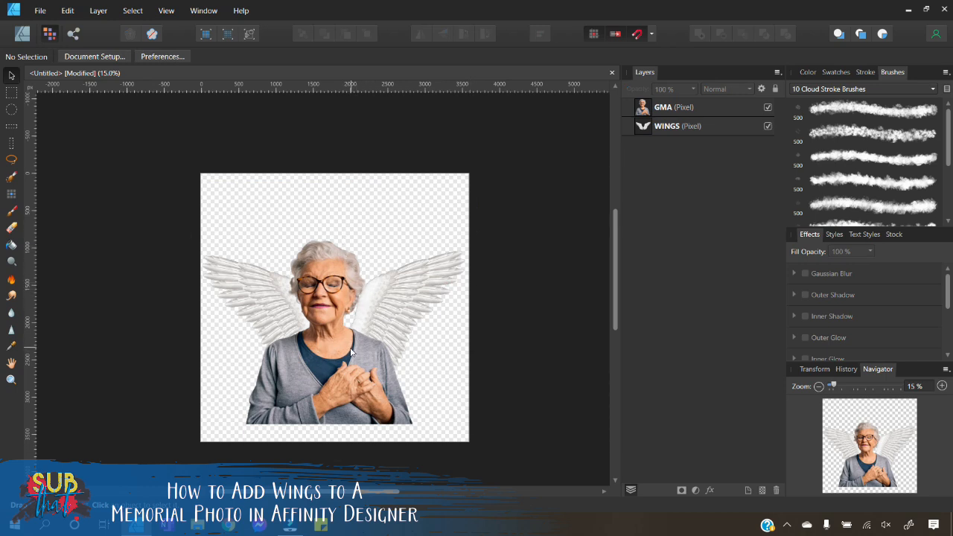
pyautogui.click(639, 128)
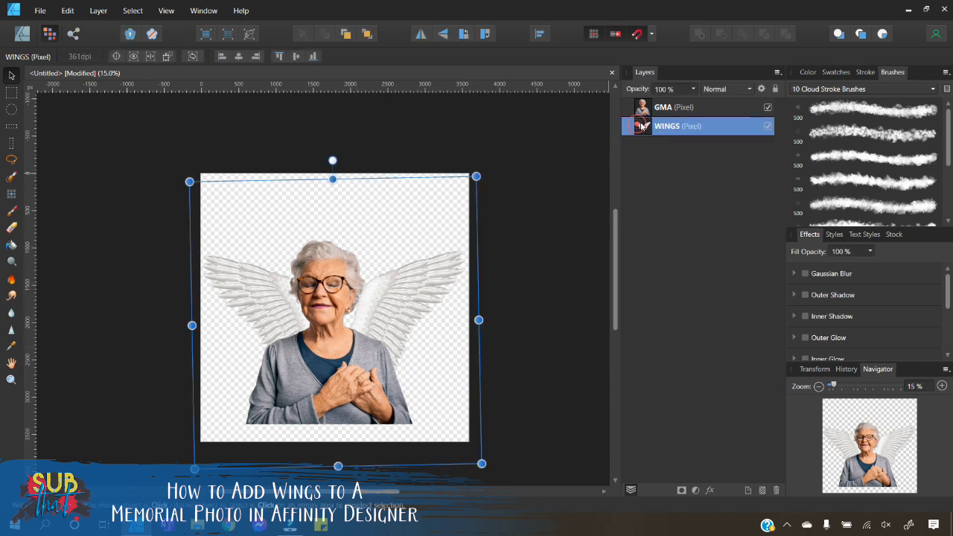
pyautogui.keyDown('shift'); pyautogui.click(653, 112); pyautogui.keyUp('shift')
pyautogui.rightClick(655, 112)
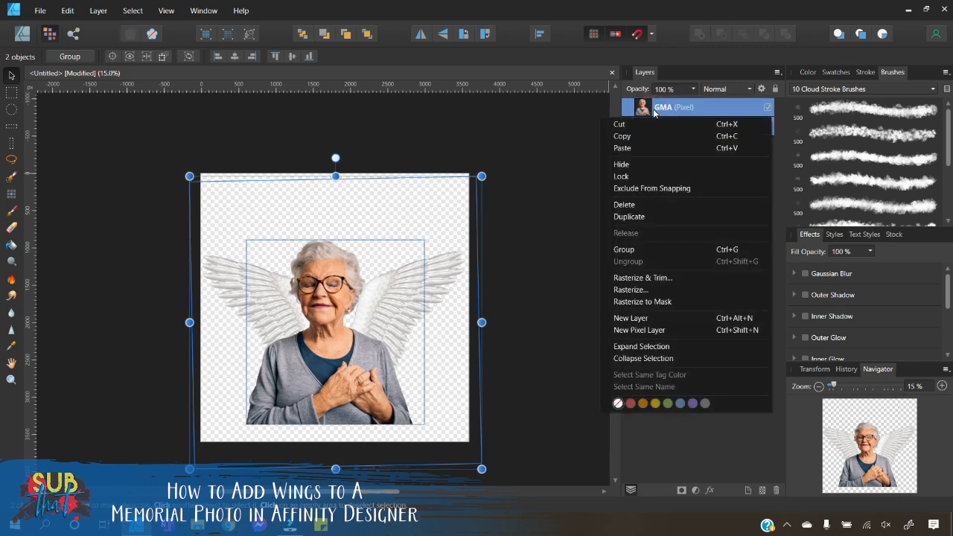
pyautogui.click(648, 250)
pyautogui.click(567, 239)
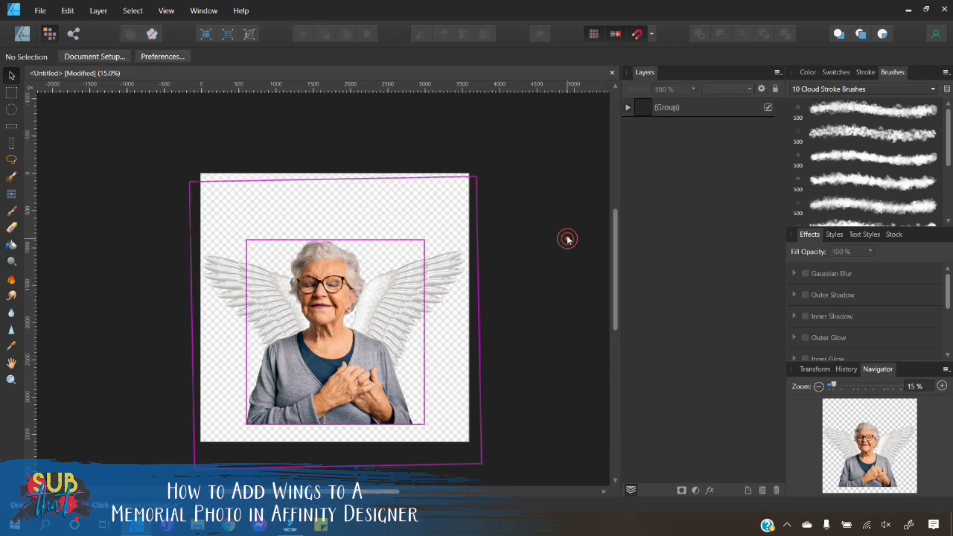
# Step: Shrink the group of the woman and wings and reposition it on the canvas
pyautogui.click(669, 107)
pyautogui.moveTo(376, 335)
pyautogui.mouseDown()
pyautogui.moveTo(433, 273)
pyautogui.moveTo(376, 342)
pyautogui.mouseUp()
pyautogui.click(513, 264)
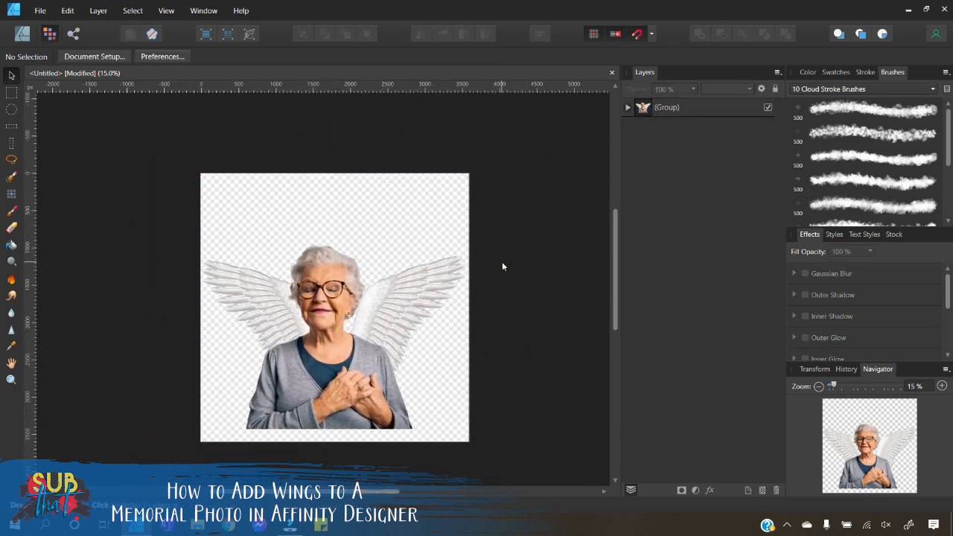
pyautogui.click(396, 322)
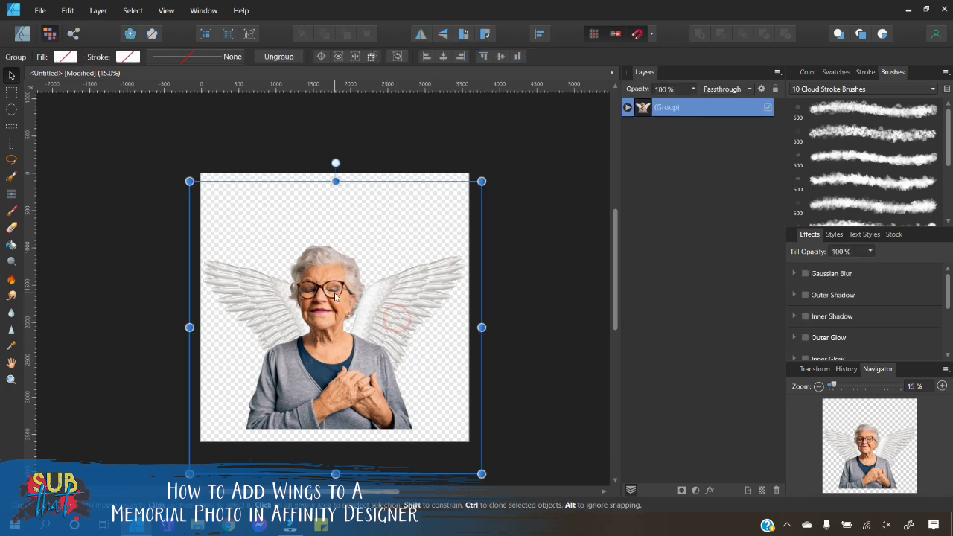
pyautogui.moveTo(189, 180); pyautogui.dragTo(227, 219)
pyautogui.moveTo(387, 369); pyautogui.dragTo(377, 354)
# Step: Nudge the group slightly lower on the canvas
pyautogui.click(913, 387)
pyautogui.write('40')
pyautogui.press('Return')
pyautogui.click(915, 386)
pyautogui.write('30')
pyautogui.press('Return')
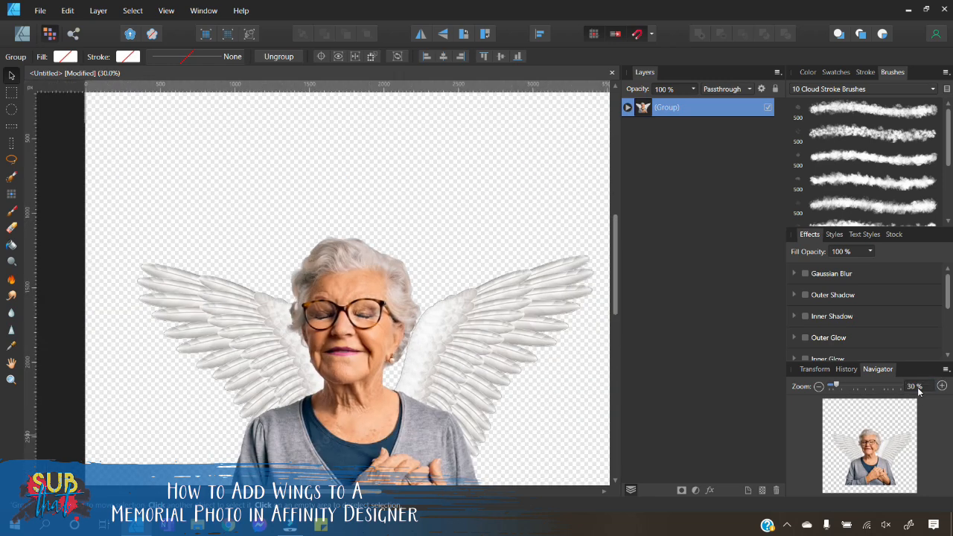
pyautogui.click(922, 387)
pyautogui.write('25')
pyautogui.press('Return')
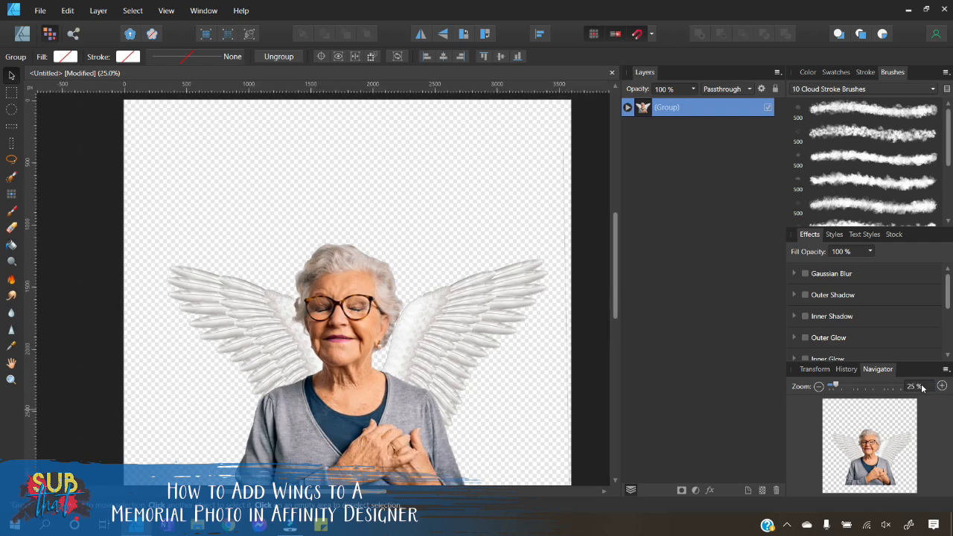
pyautogui.click(922, 385)
pyautogui.write('20')
pyautogui.press('Return')
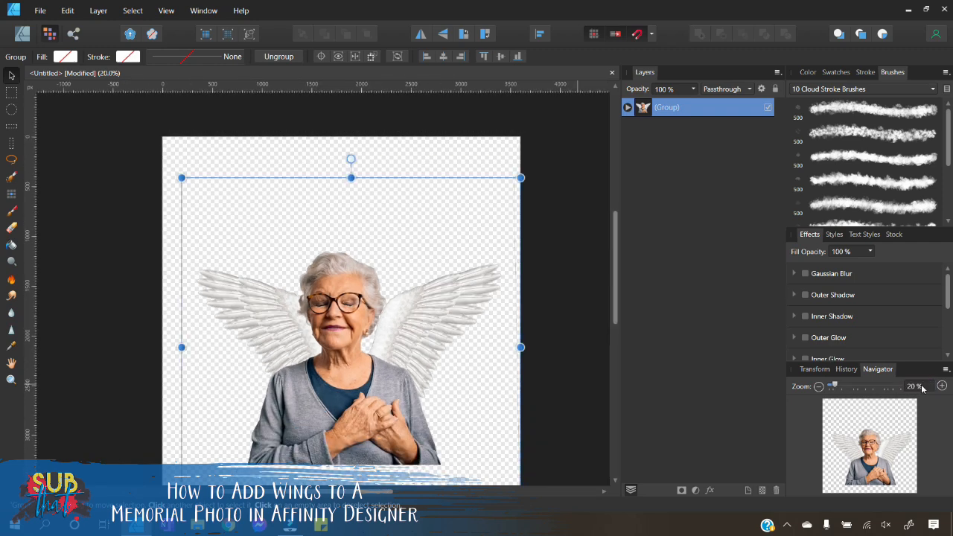
pyautogui.scroll(-1, 425, 350)
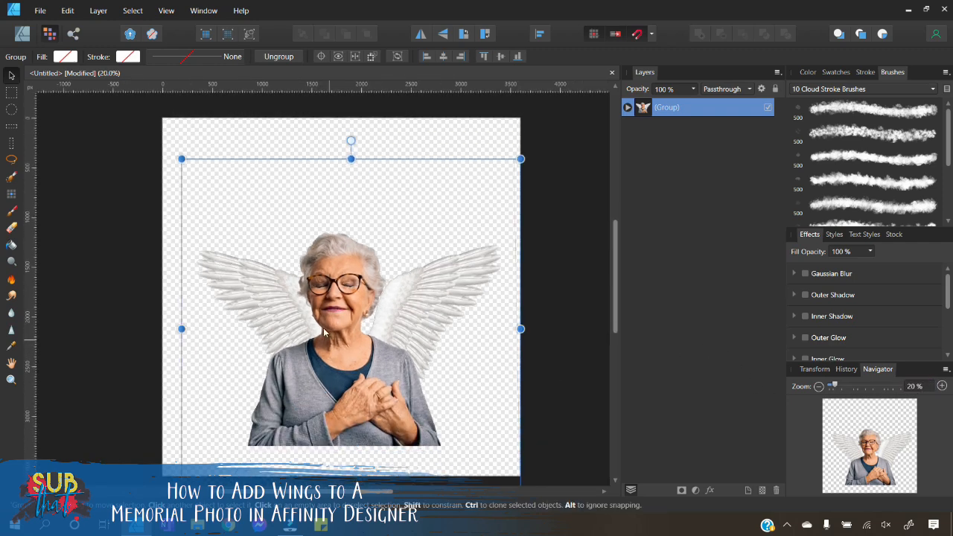
pyautogui.moveTo(377, 352)
pyautogui.mouseDown()
pyautogui.moveTo(368, 345)
pyautogui.moveTo(373, 358)
pyautogui.mouseUp()
pyautogui.click(531, 314)
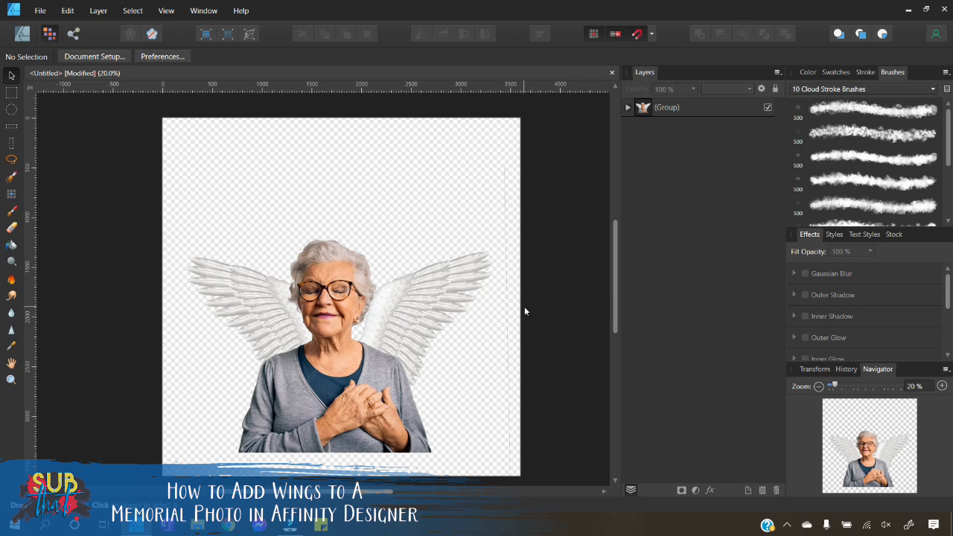
# Step: Erase the stray vertical line near the right edge of the WINGS layer with the Erase Brush tool
pyautogui.click(459, 291)
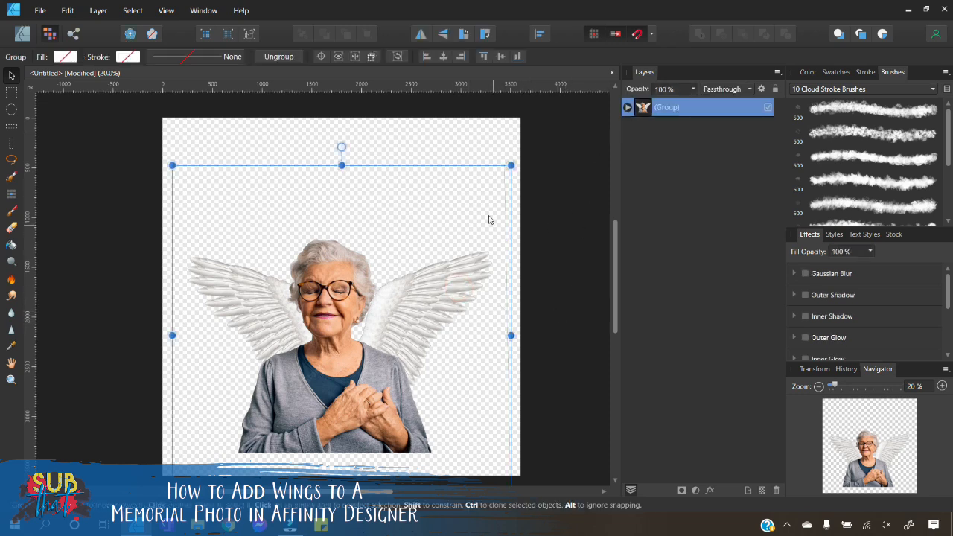
pyautogui.click(627, 109)
pyautogui.click(671, 145)
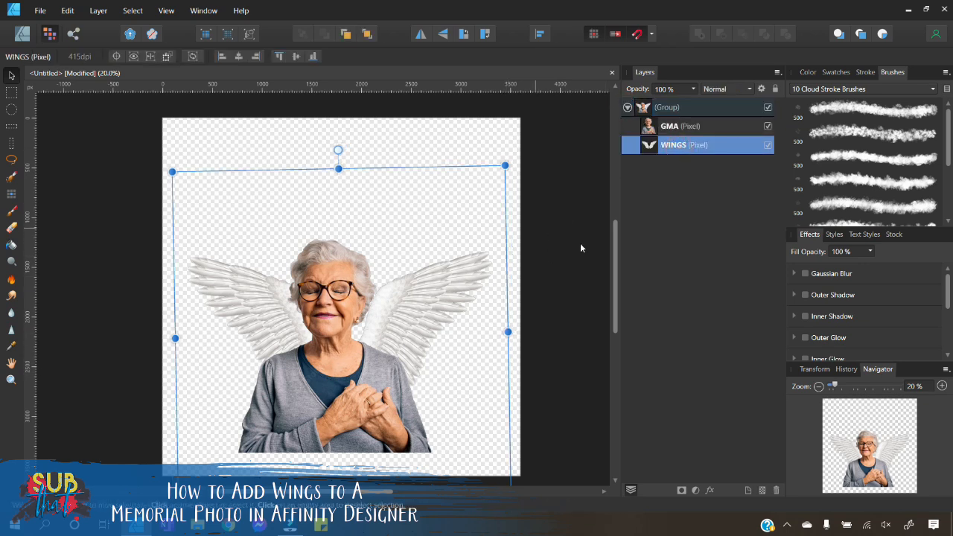
pyautogui.click(569, 238)
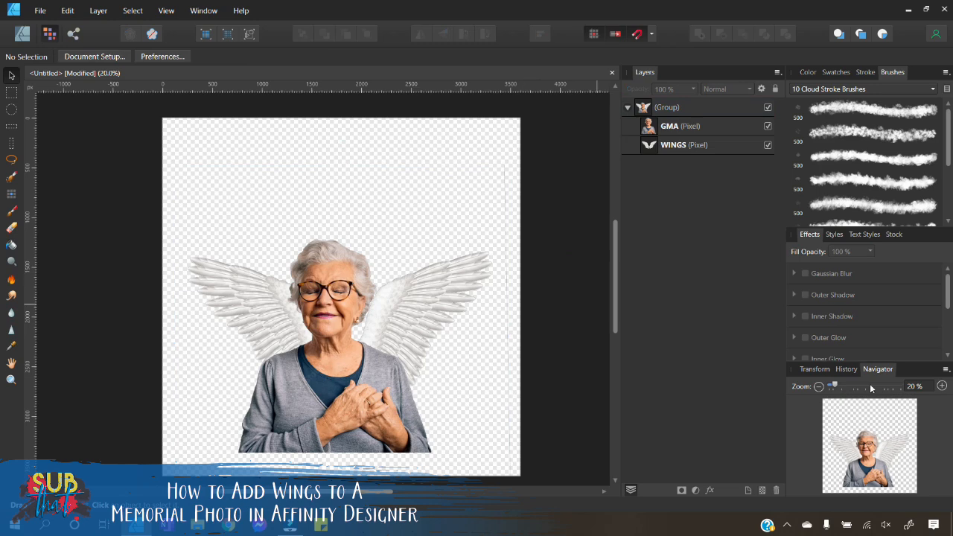
pyautogui.click(941, 386)
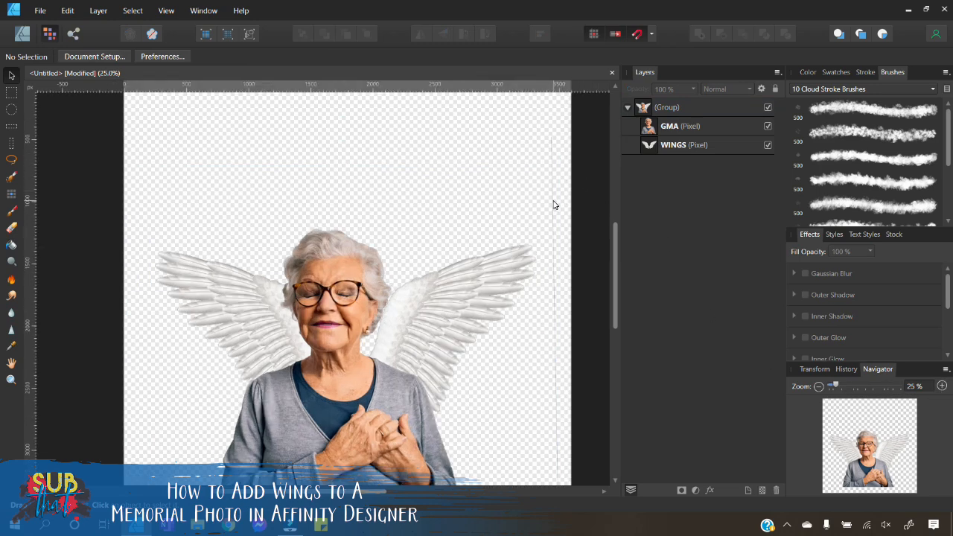
pyautogui.scroll(-3, 554, 227)
pyautogui.scroll(3, 555, 239)
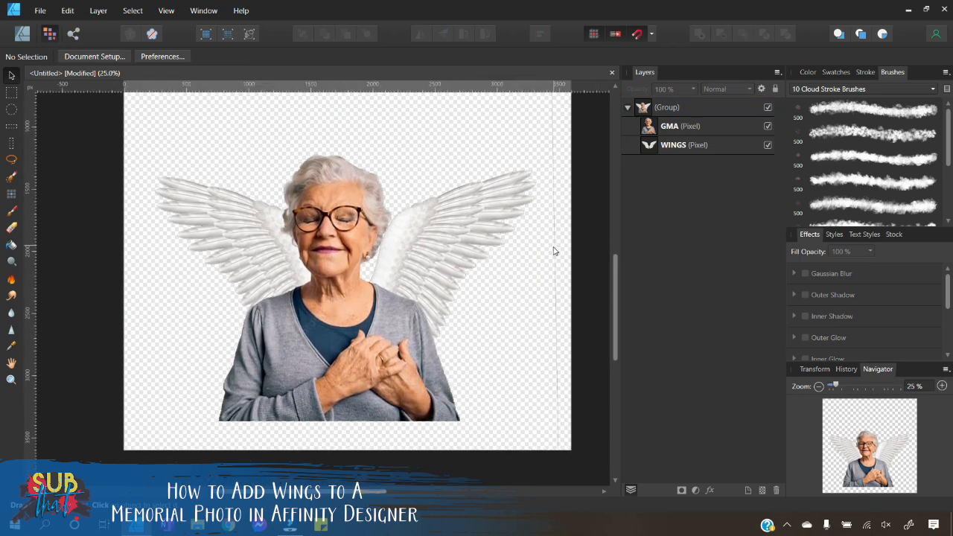
pyautogui.click(685, 145)
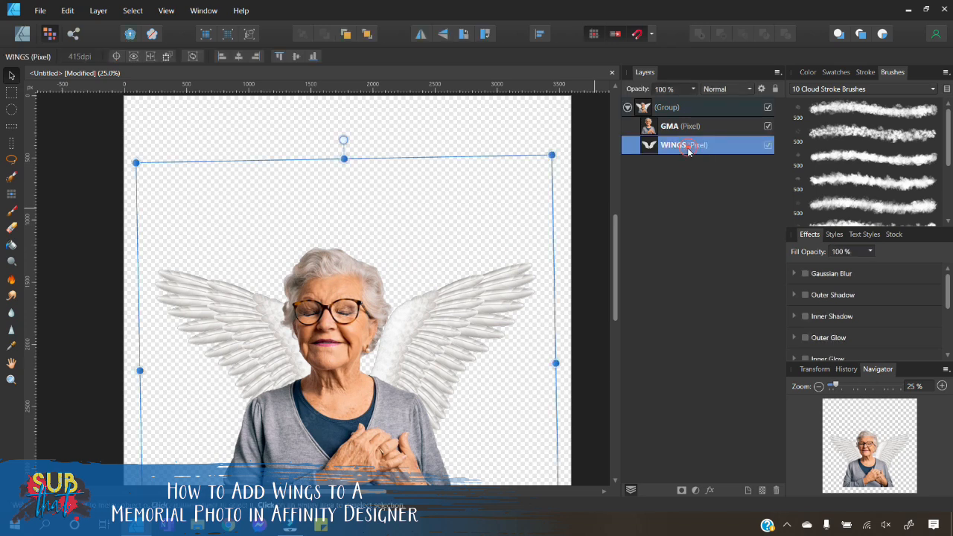
pyautogui.click(11, 229)
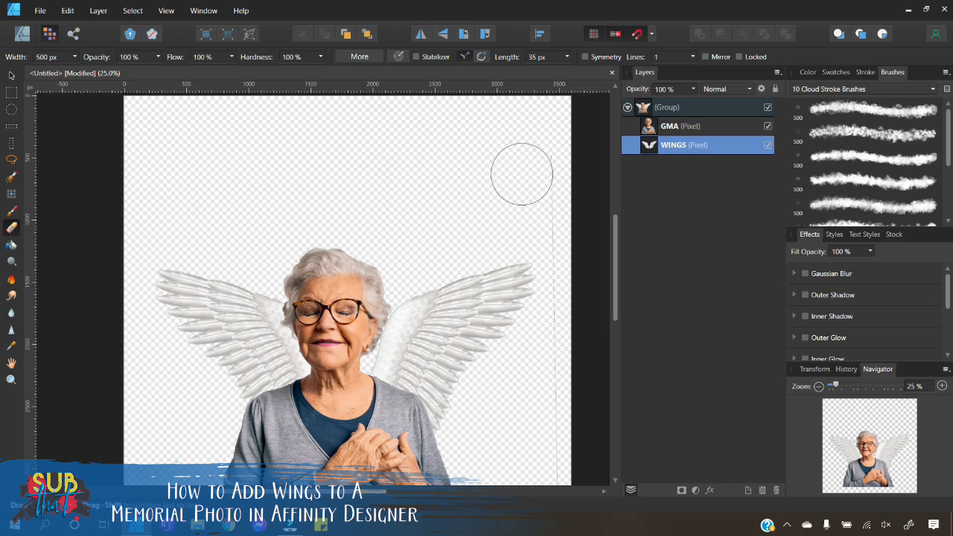
pyautogui.moveTo(534, 152); pyautogui.dragTo(553, 194)
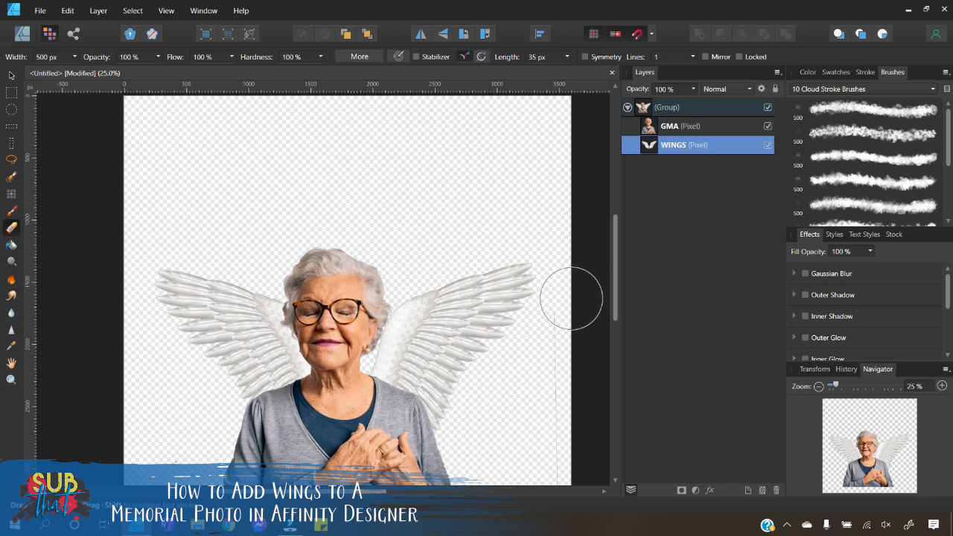
# Step: Examine the whole composition of the woman and wings on the canvas
pyautogui.scroll(-3, 571, 372)
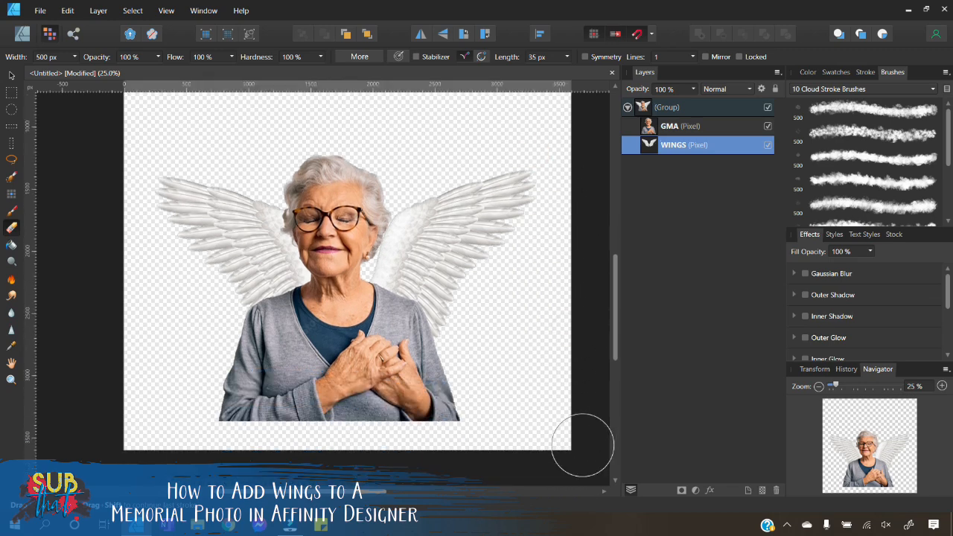
pyautogui.scroll(4, 535, 328)
pyautogui.click(11, 76)
pyautogui.scroll(-4, 449, 269)
pyautogui.scroll(-1, 451, 269)
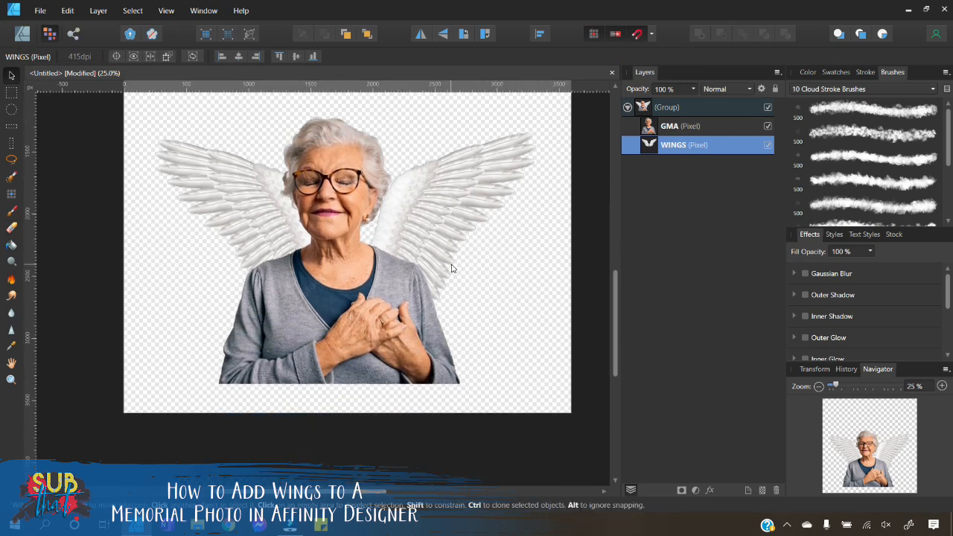
pyautogui.click(819, 386)
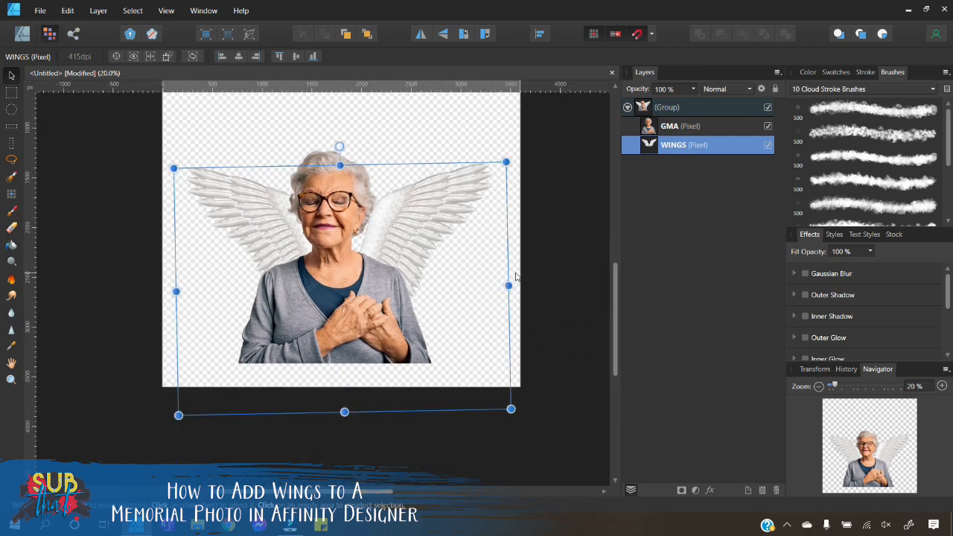
pyautogui.scroll(2, 519, 276)
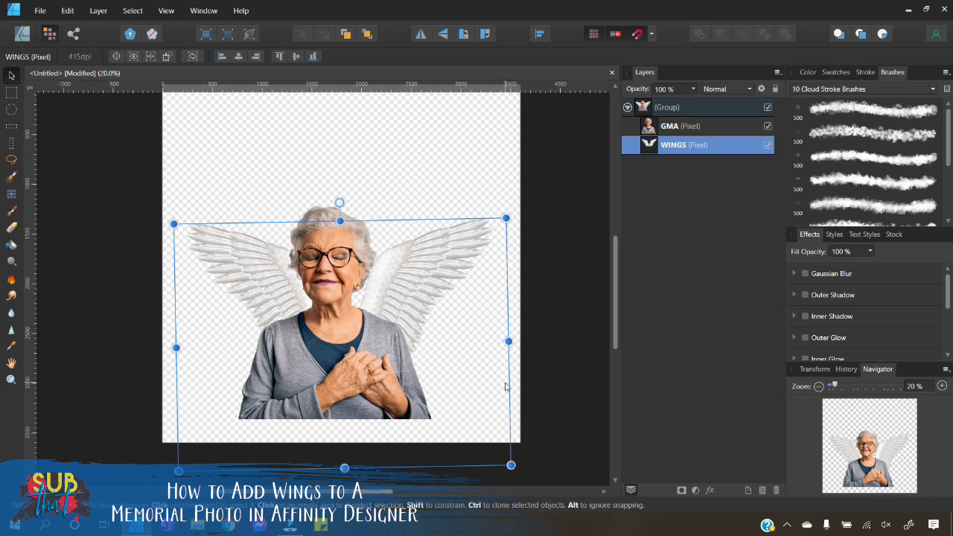
pyautogui.scroll(1, 615, 231)
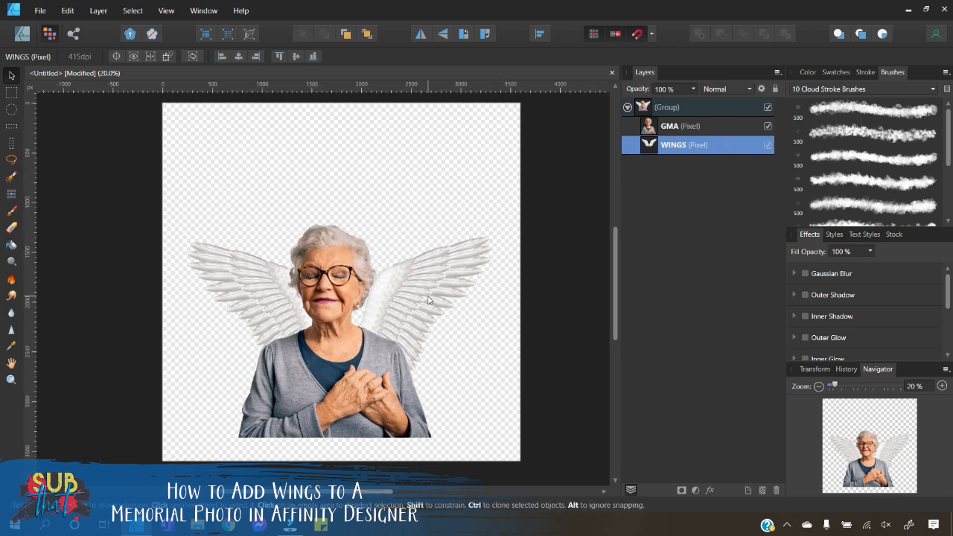
# Step: Choose the Paint Brush tool with a brush from the Watercolors brush category
pyautogui.click(628, 108)
pyautogui.click(585, 159)
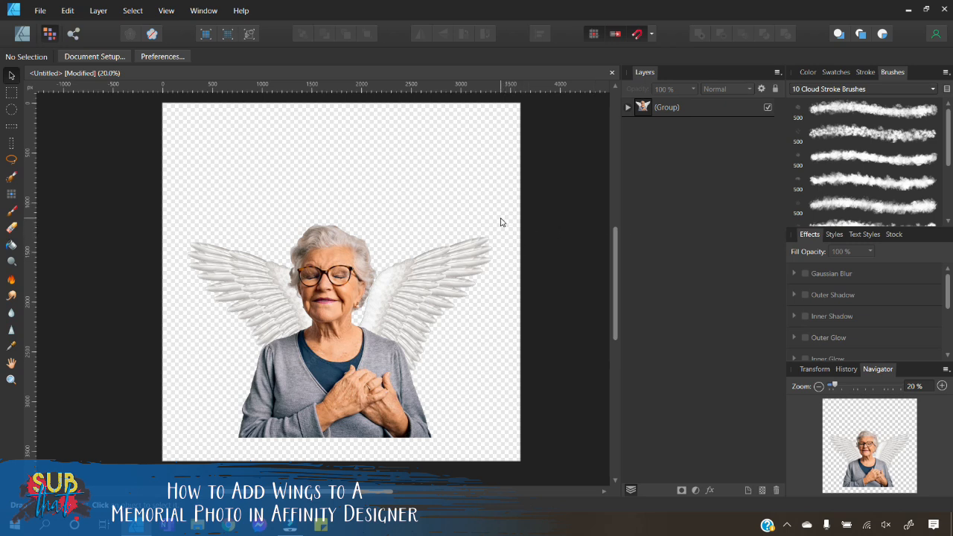
pyautogui.click(11, 212)
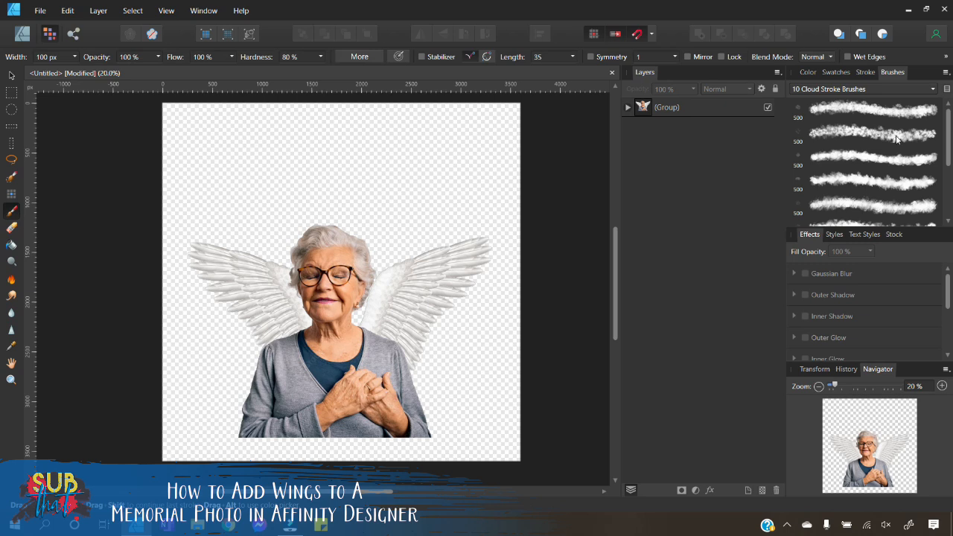
pyautogui.click(891, 90)
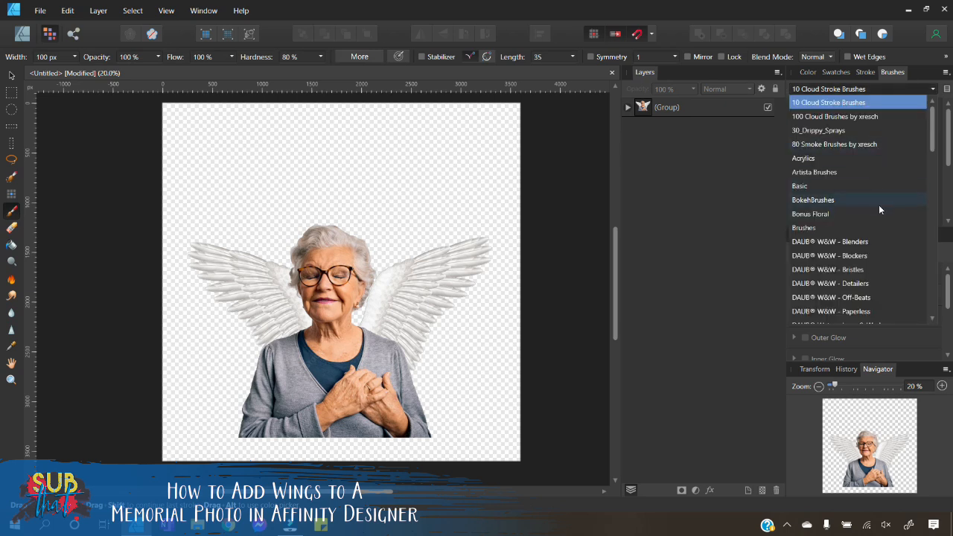
pyautogui.scroll(-3, 882, 198)
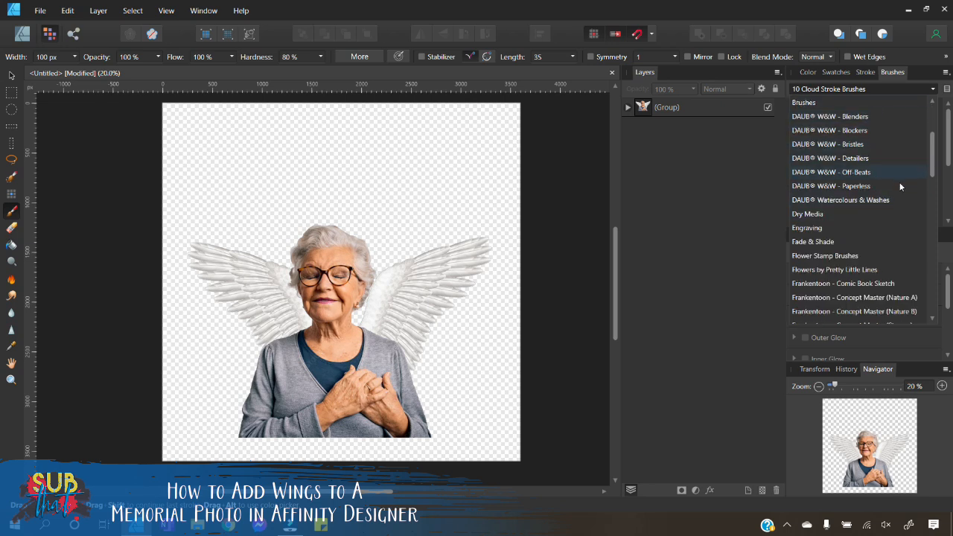
pyautogui.scroll(-15, 877, 228)
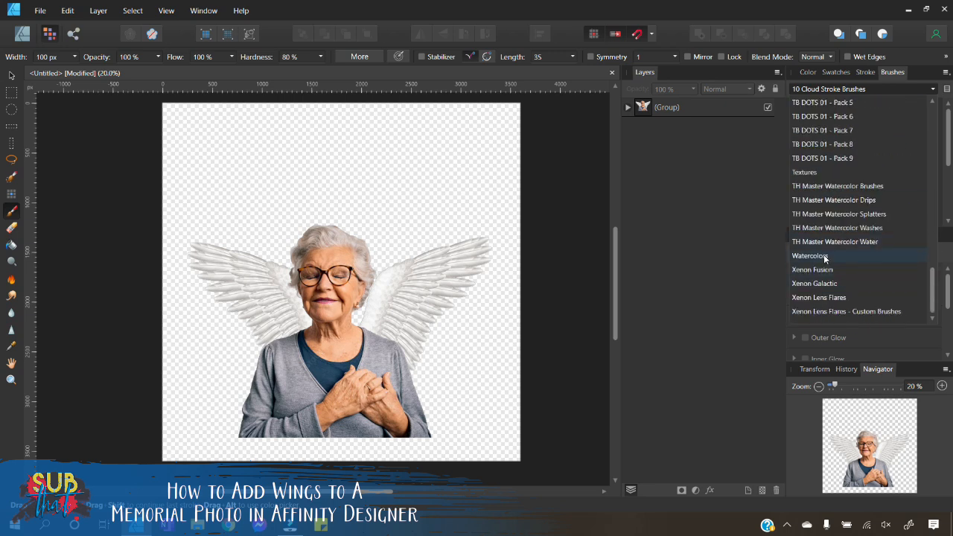
pyautogui.click(824, 257)
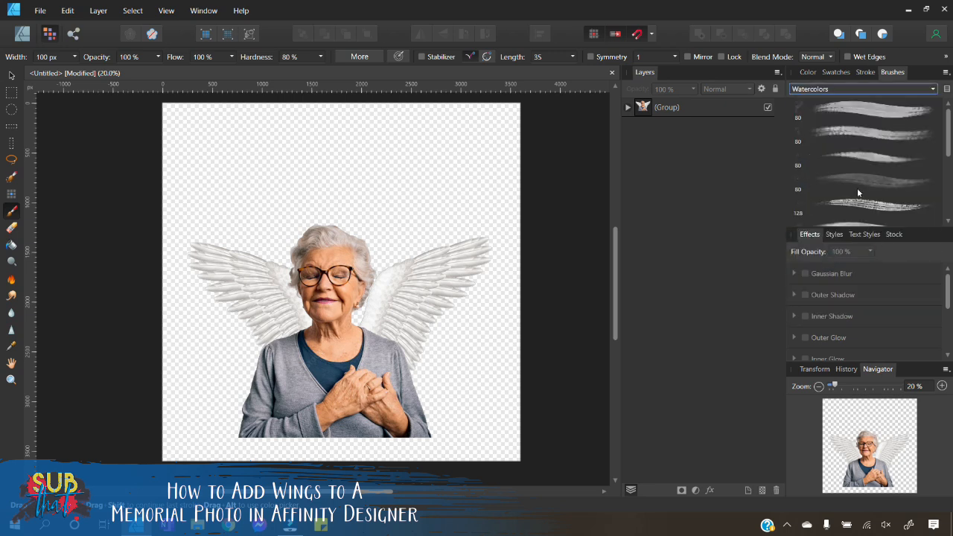
pyautogui.click(861, 134)
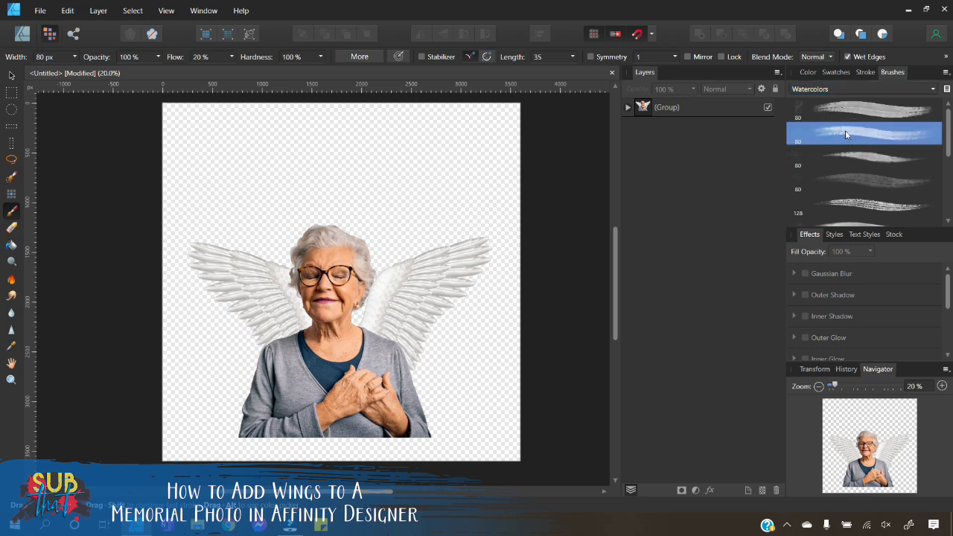
# Step: Add a new pixel layer below the group and rename the group GRANDMA
pyautogui.click(761, 490)
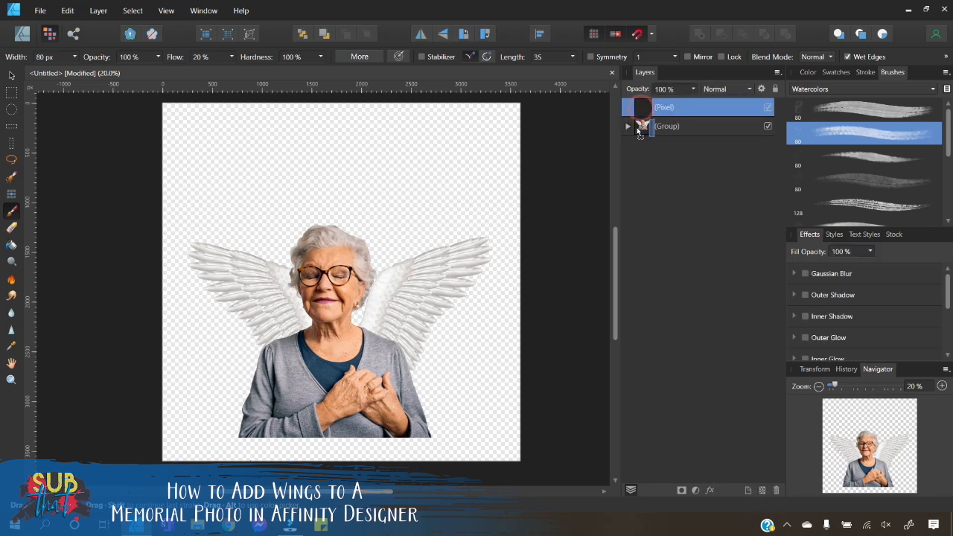
pyautogui.hotkey('ctrl', '[')
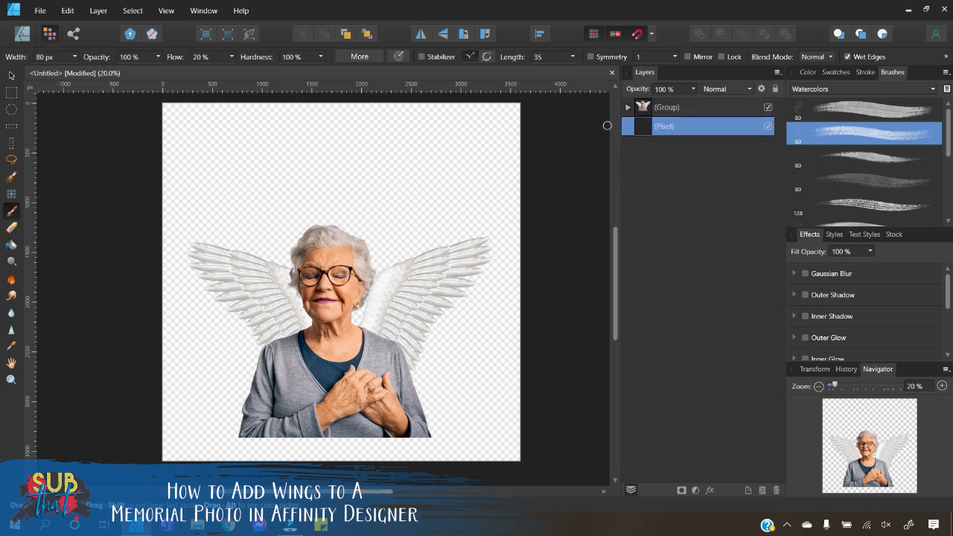
pyautogui.doubleClick(673, 109)
pyautogui.write('GRANDMA')
pyautogui.press('Return')
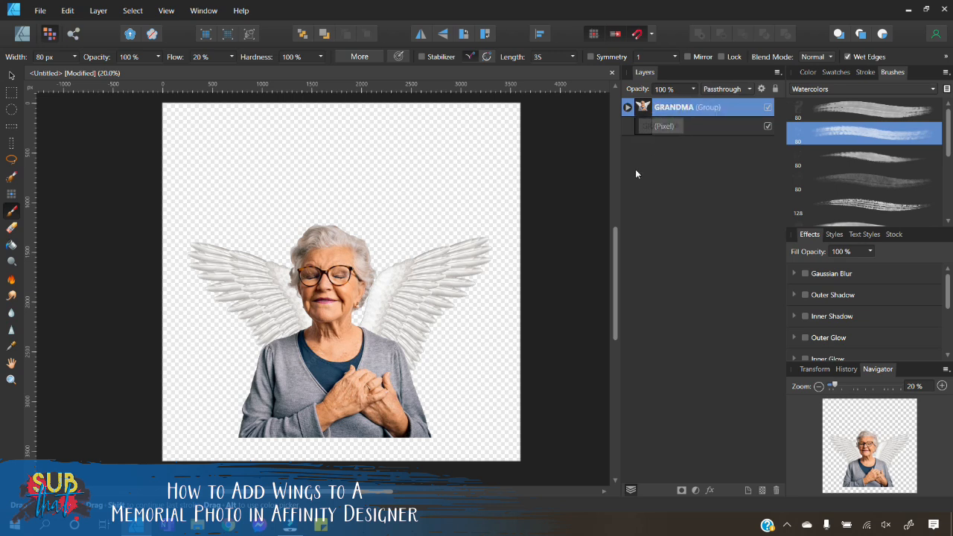
# Step: Select the new pixel layer and set the brush width to 500 px
pyautogui.click(659, 130)
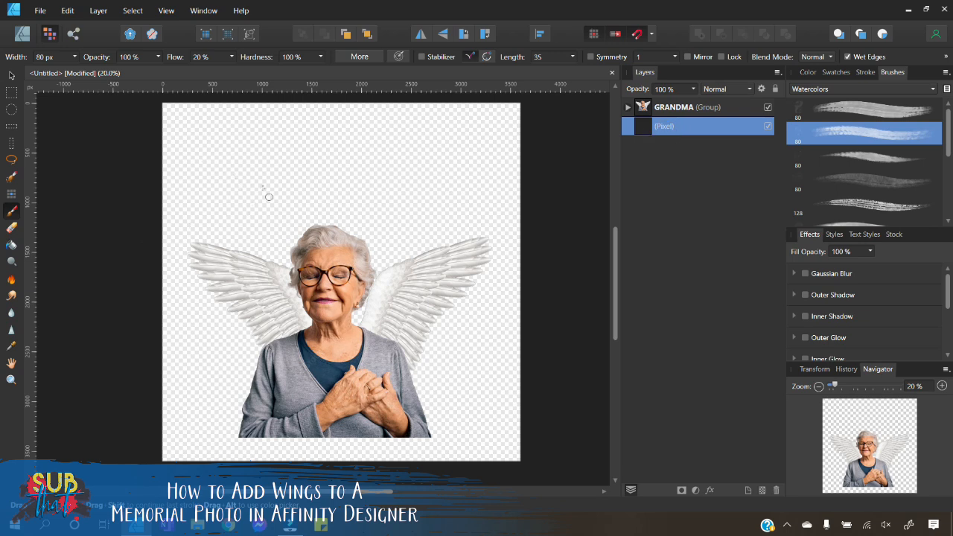
pyautogui.click(54, 59)
pyautogui.write('500')
pyautogui.press('Return')
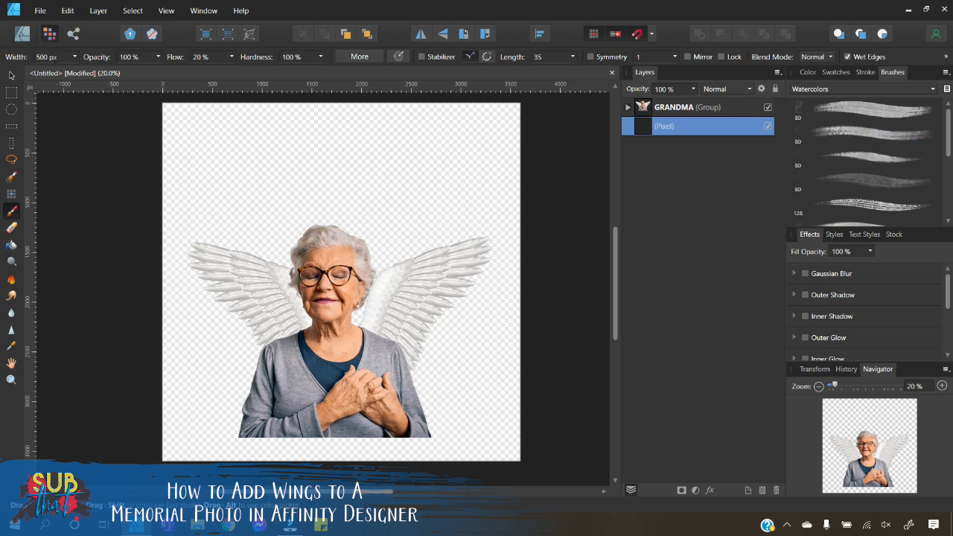
pyautogui.click(235, 186)
pyautogui.click(235, 188)
pyautogui.hotkey('ctrl', 'z')
pyautogui.hotkey('ctrl', 'z')
# Step: Set the brush colour to a light blue
pyautogui.click(799, 74)
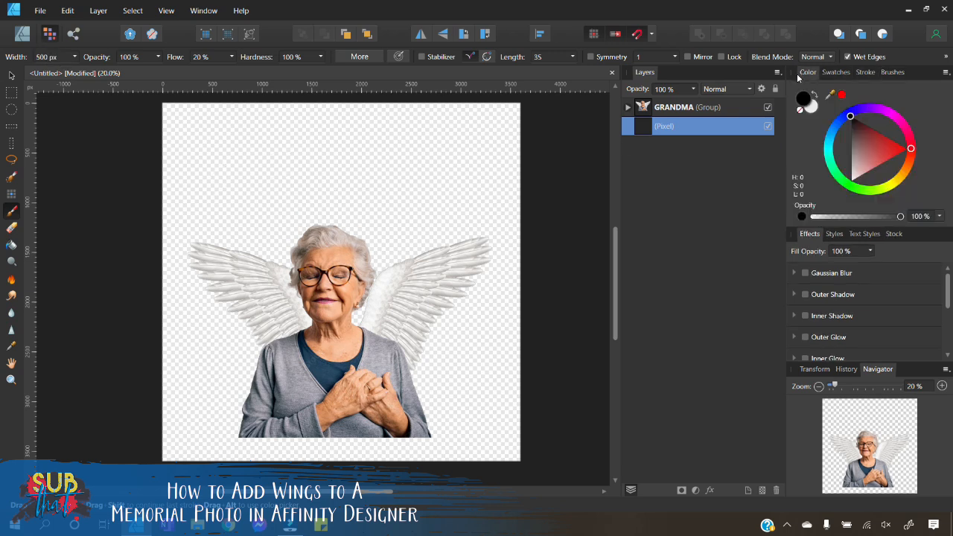
pyautogui.click(831, 143)
pyautogui.click(846, 143)
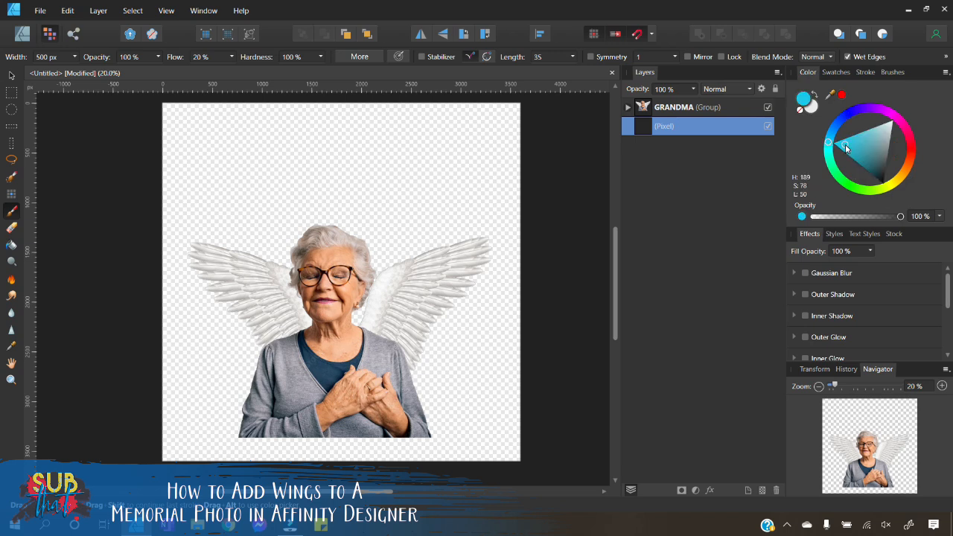
pyautogui.moveTo(829, 143)
pyautogui.mouseDown()
pyautogui.moveTo(885, 134)
pyautogui.moveTo(876, 134)
pyautogui.mouseUp()
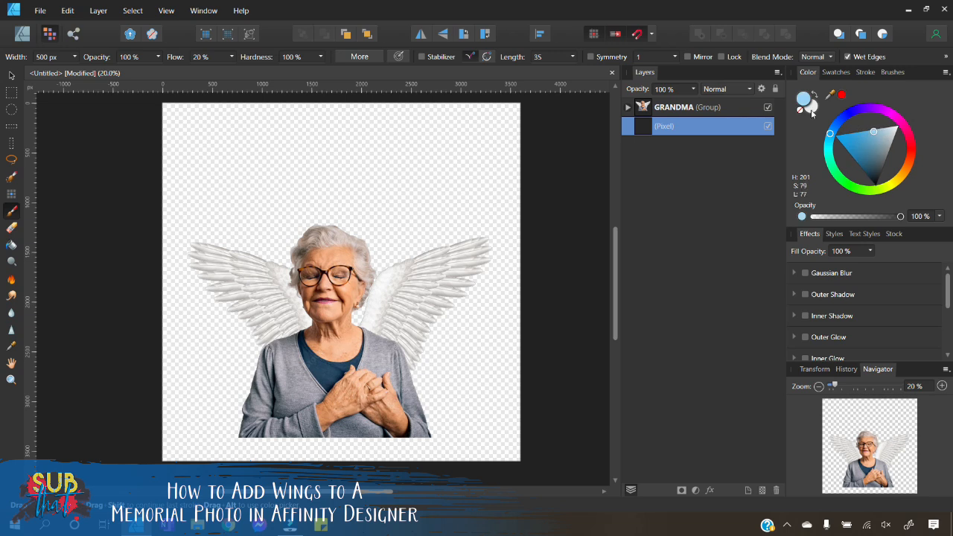
# Step: Paint a light blue watercolour wash on the pixel layer behind the woman and wings
pyautogui.moveTo(201, 200)
pyautogui.mouseDown()
pyautogui.moveTo(252, 179)
pyautogui.moveTo(416, 180)
pyautogui.moveTo(438, 191)
pyautogui.moveTo(218, 206)
pyautogui.moveTo(430, 213)
pyautogui.moveTo(461, 227)
pyautogui.moveTo(435, 242)
pyautogui.moveTo(321, 234)
pyautogui.moveTo(209, 246)
pyautogui.moveTo(408, 246)
pyautogui.moveTo(454, 263)
pyautogui.moveTo(442, 281)
pyautogui.moveTo(230, 274)
pyautogui.moveTo(225, 291)
pyautogui.moveTo(433, 296)
pyautogui.moveTo(464, 305)
pyautogui.moveTo(282, 310)
pyautogui.moveTo(212, 328)
pyautogui.moveTo(444, 336)
pyautogui.moveTo(476, 349)
pyautogui.moveTo(220, 349)
pyautogui.moveTo(462, 384)
pyautogui.moveTo(378, 392)
pyautogui.moveTo(226, 379)
pyautogui.moveTo(445, 395)
pyautogui.moveTo(447, 414)
pyautogui.moveTo(217, 401)
pyautogui.moveTo(258, 422)
pyautogui.moveTo(460, 422)
pyautogui.moveTo(455, 428)
pyautogui.moveTo(209, 423)
pyautogui.moveTo(381, 435)
pyautogui.moveTo(471, 428)
pyautogui.moveTo(474, 373)
pyautogui.moveTo(452, 266)
pyautogui.moveTo(461, 202)
pyautogui.moveTo(440, 203)
pyautogui.moveTo(419, 184)
pyautogui.moveTo(312, 215)
pyautogui.moveTo(210, 208)
pyautogui.moveTo(232, 231)
pyautogui.moveTo(197, 252)
pyautogui.moveTo(221, 298)
pyautogui.moveTo(216, 320)
pyautogui.moveTo(206, 316)
pyautogui.moveTo(230, 372)
pyautogui.moveTo(187, 421)
pyautogui.moveTo(263, 431)
pyautogui.moveTo(472, 409)
pyautogui.moveTo(487, 246)
pyautogui.moveTo(465, 216)
pyautogui.moveTo(468, 369)
pyautogui.moveTo(475, 299)
pyautogui.moveTo(461, 419)
pyautogui.moveTo(425, 393)
pyautogui.moveTo(327, 385)
pyautogui.moveTo(225, 422)
pyautogui.moveTo(234, 362)
pyautogui.moveTo(186, 241)
pyautogui.moveTo(224, 254)
pyautogui.moveTo(206, 206)
pyautogui.moveTo(281, 211)
pyautogui.mouseUp()
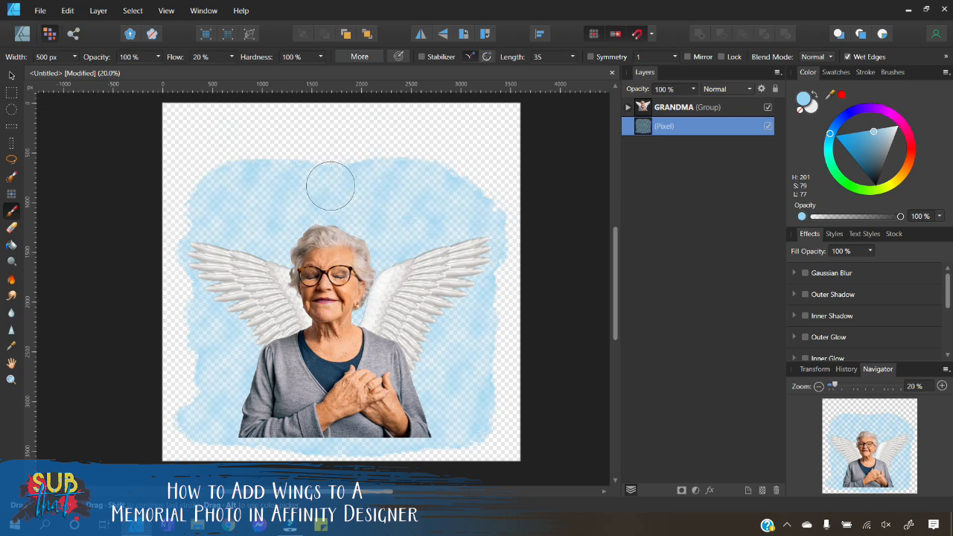
pyautogui.moveTo(248, 162)
pyautogui.mouseDown()
pyautogui.moveTo(300, 177)
pyautogui.moveTo(427, 180)
pyautogui.moveTo(302, 194)
pyautogui.moveTo(417, 215)
pyautogui.mouseUp()
pyautogui.moveTo(256, 175)
pyautogui.mouseDown()
pyautogui.moveTo(304, 269)
pyautogui.moveTo(380, 200)
pyautogui.moveTo(416, 259)
pyautogui.mouseUp()
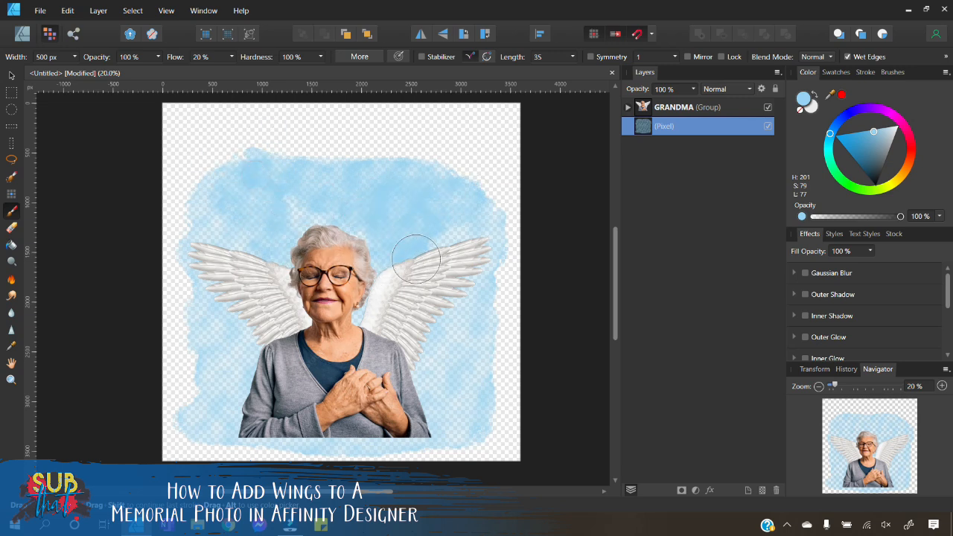
pyautogui.click(66, 11)
pyautogui.click(68, 22)
pyautogui.click(65, 10)
pyautogui.click(70, 23)
pyautogui.click(68, 12)
pyautogui.click(70, 23)
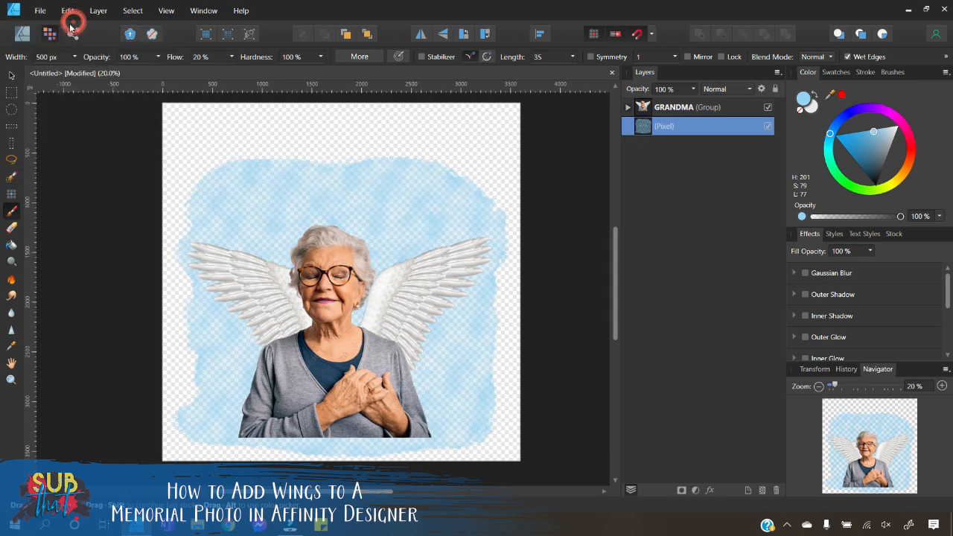
# Step: Set the brush colour to white
pyautogui.click(811, 109)
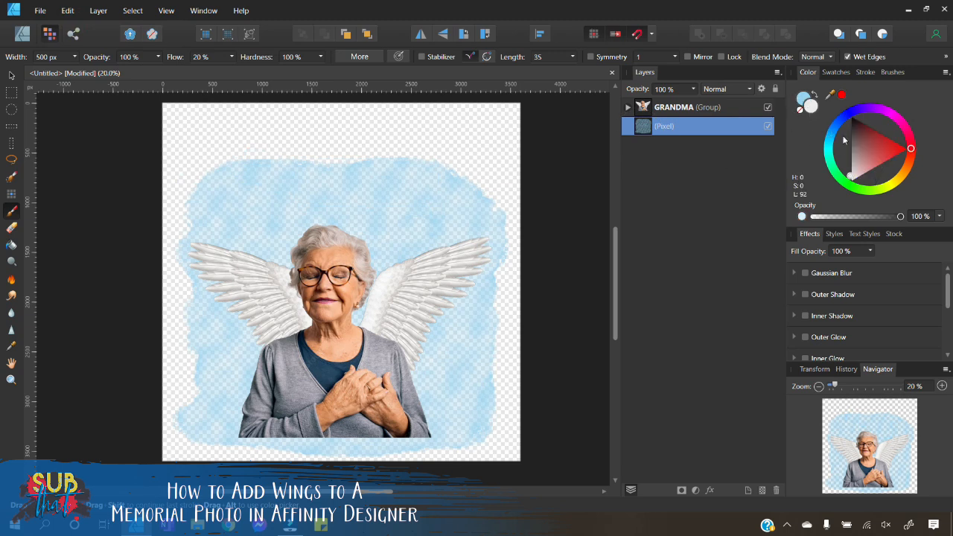
pyautogui.moveTo(868, 168); pyautogui.dragTo(821, 208)
# Step: Switch the brush library to the 100 Cloud Brushes by xresch category
pyautogui.click(890, 73)
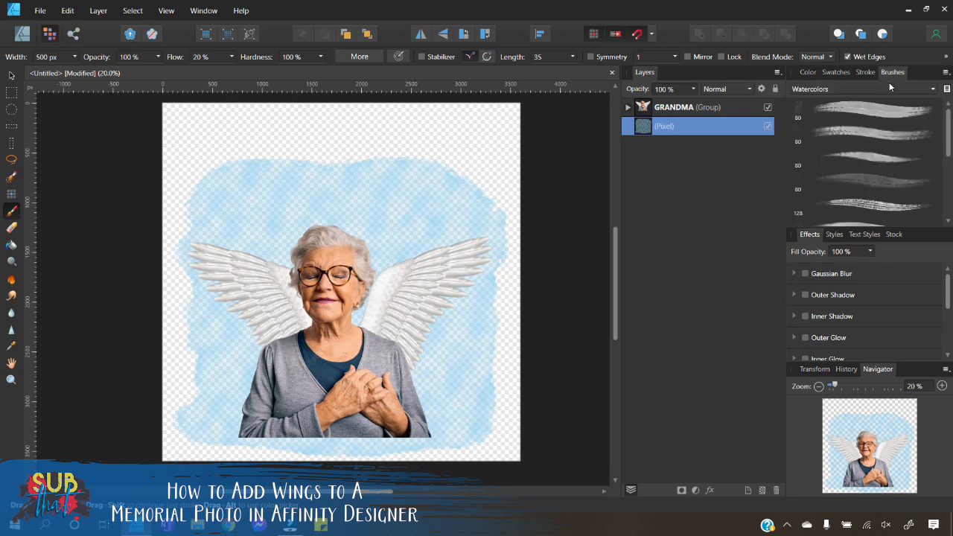
pyautogui.click(887, 89)
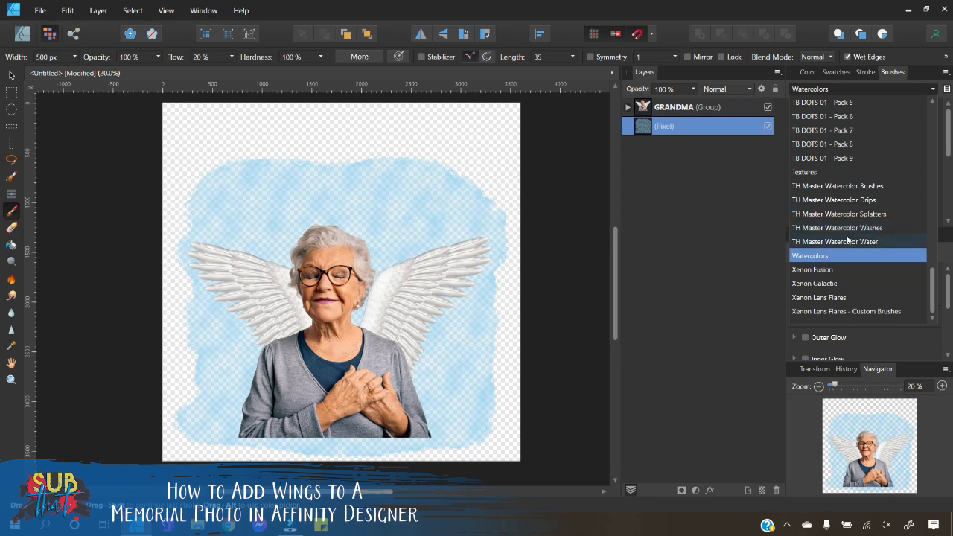
pyautogui.scroll(10, 851, 238)
pyautogui.scroll(6, 848, 250)
pyautogui.scroll(-4, 846, 254)
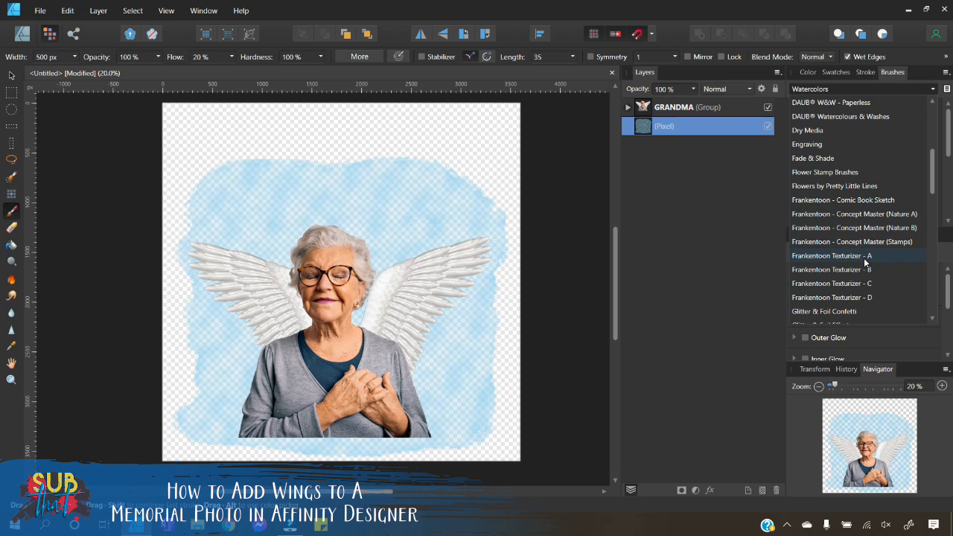
pyautogui.scroll(5, 863, 260)
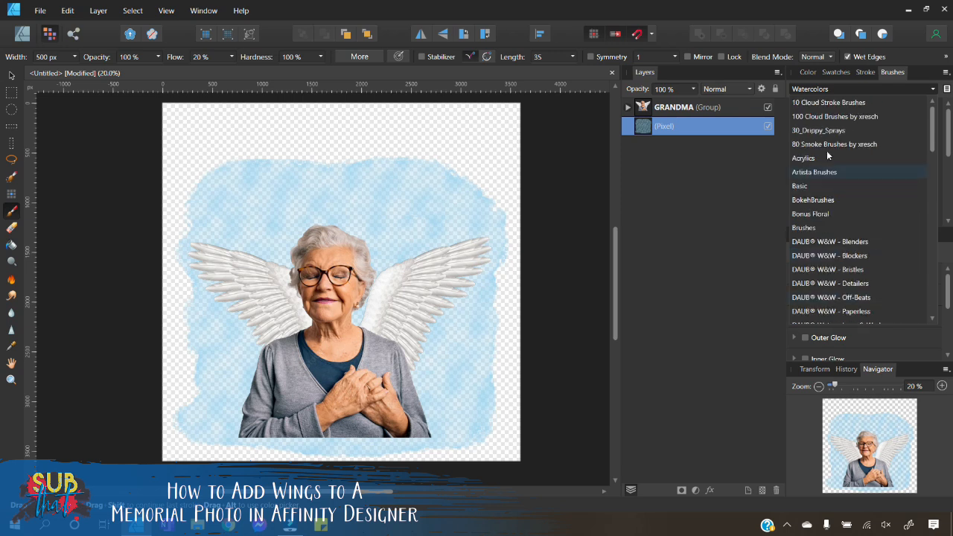
pyautogui.click(833, 104)
pyautogui.click(839, 90)
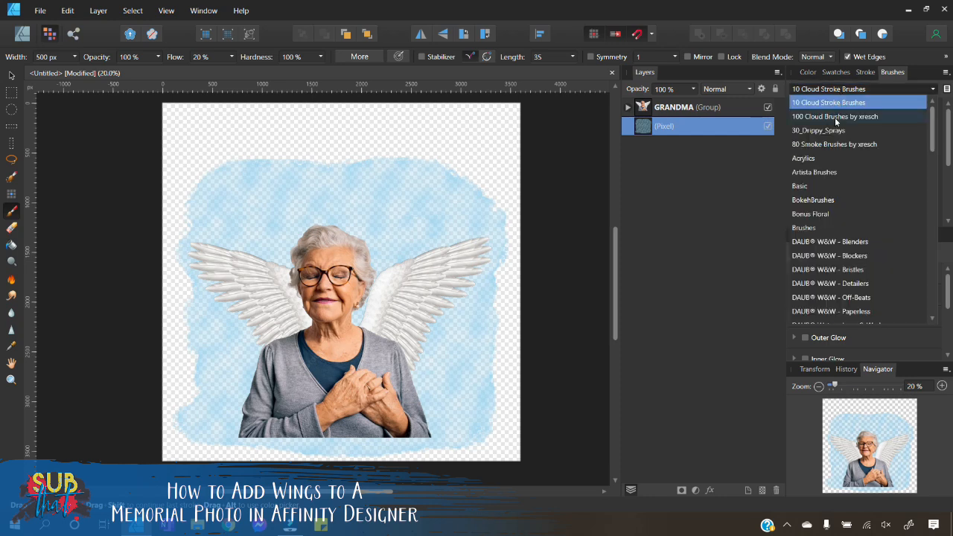
pyautogui.click(835, 116)
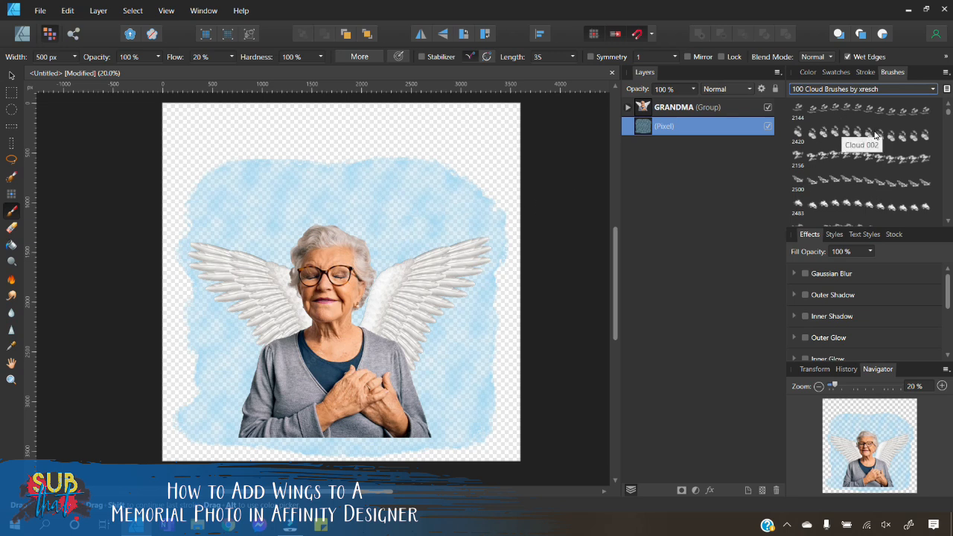
# Step: Pick a cloud brush and stamp white clouds at the upper right and upper left of the watercolour layer
pyautogui.scroll(-3, 839, 138)
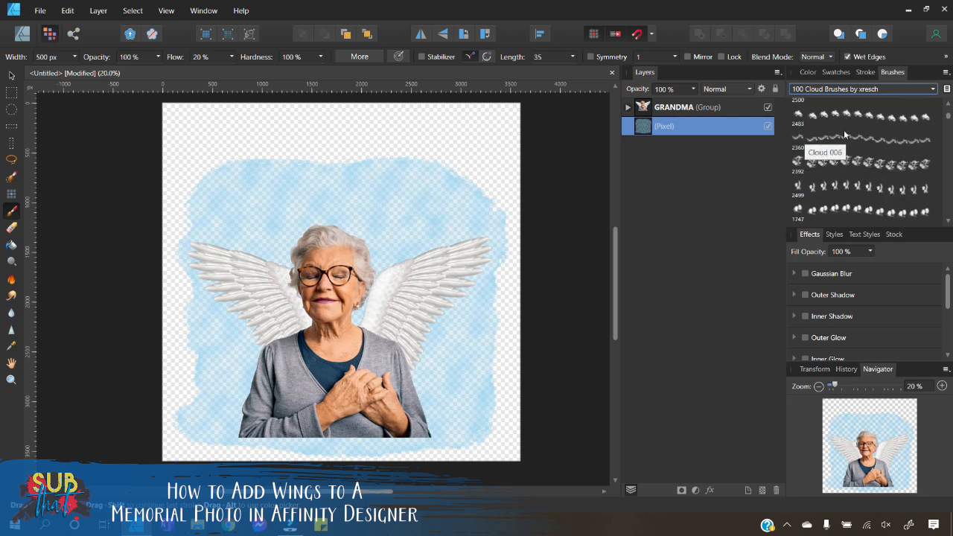
pyautogui.click(843, 117)
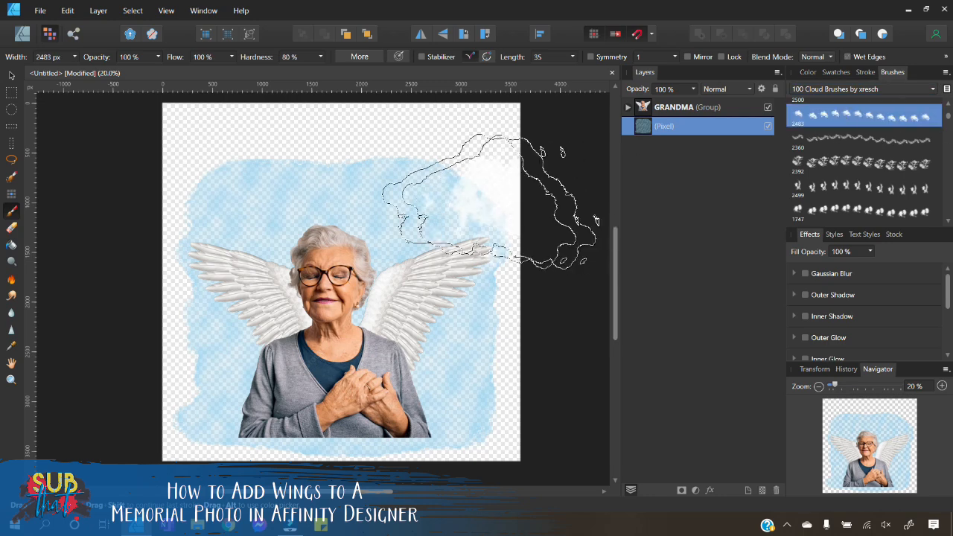
pyautogui.click(276, 208)
pyautogui.click(265, 217)
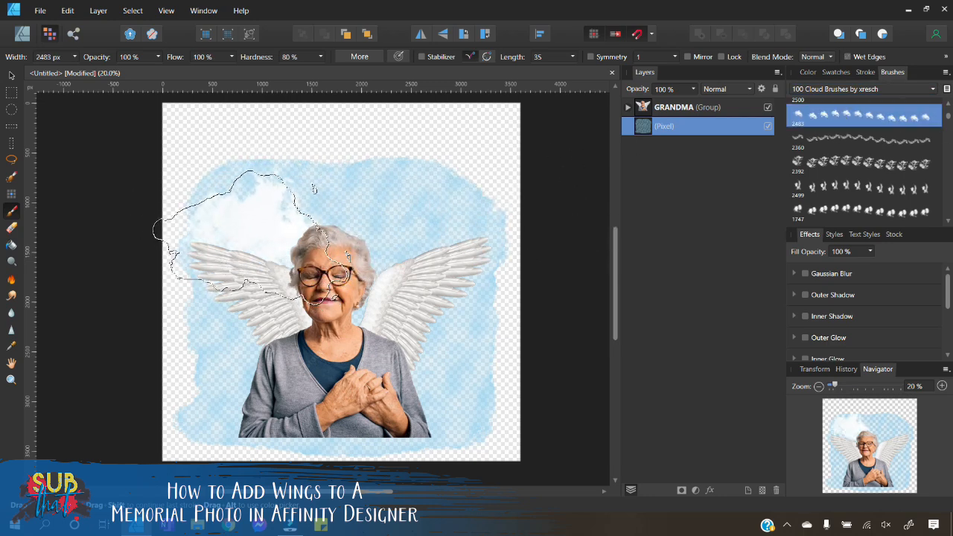
pyautogui.click(253, 238)
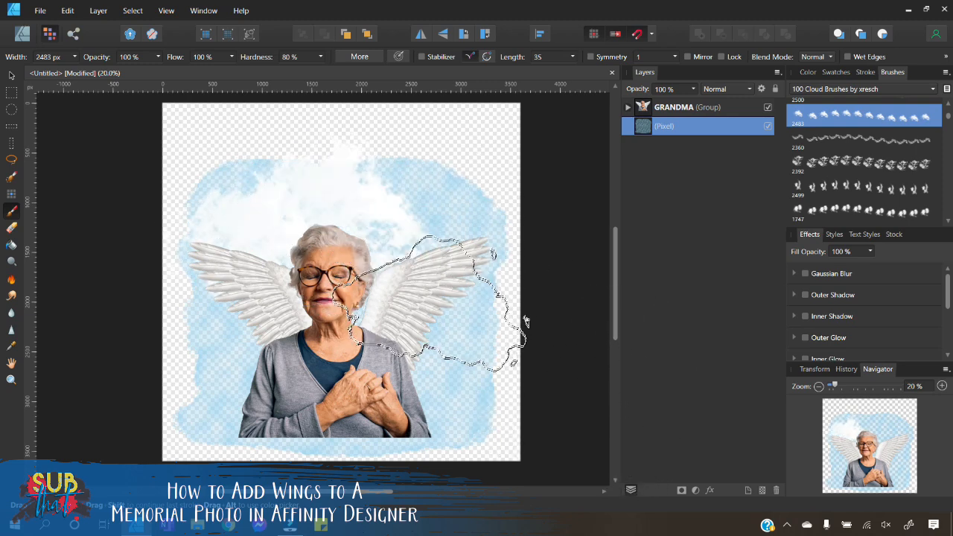
# Step: Pick a different cloud brush and stamp clouds at the lower right beside the woman
pyautogui.scroll(-1, 867, 166)
pyautogui.scroll(-3, 871, 171)
pyautogui.click(862, 165)
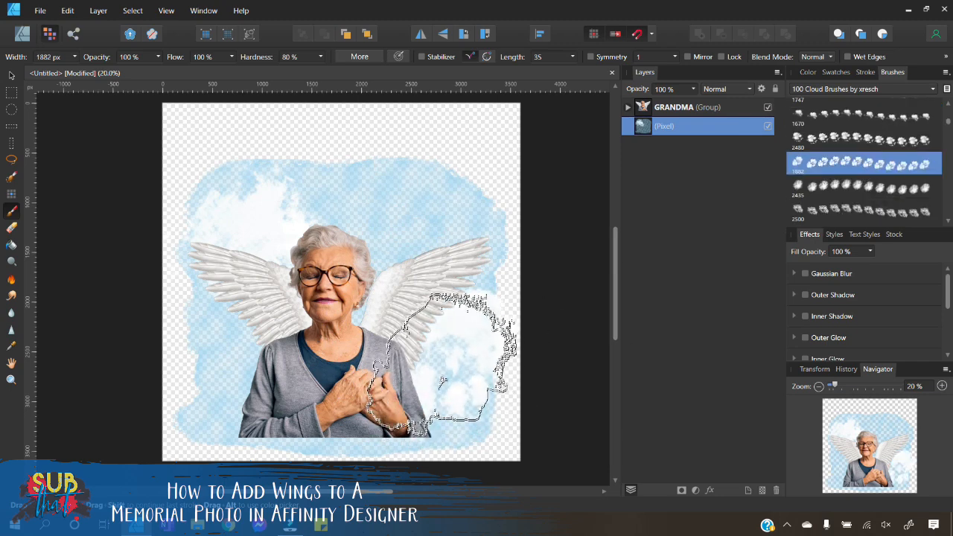
pyautogui.click(440, 381)
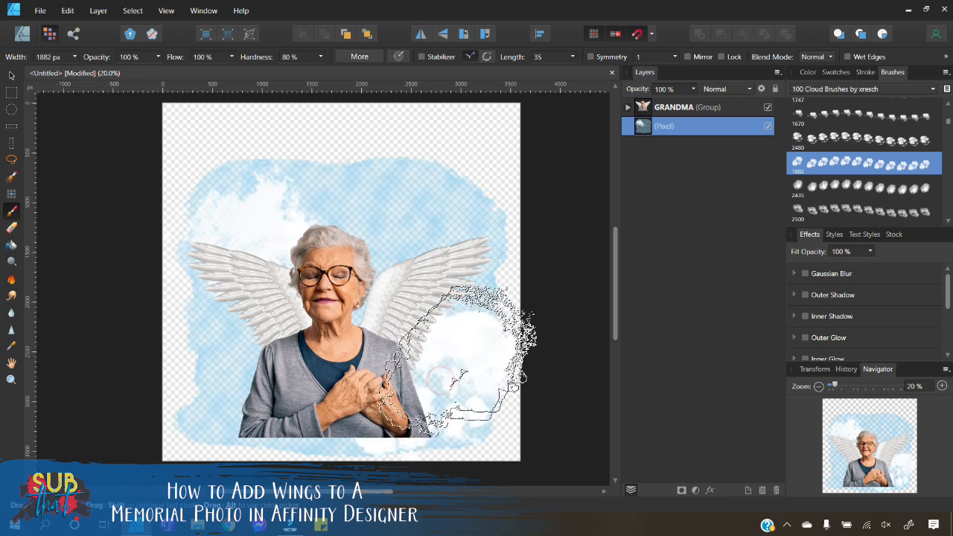
# Step: Choose another cloud brush, add a new pixel layer above the watercolour layer, and set its opacity to 50%
pyautogui.click(833, 211)
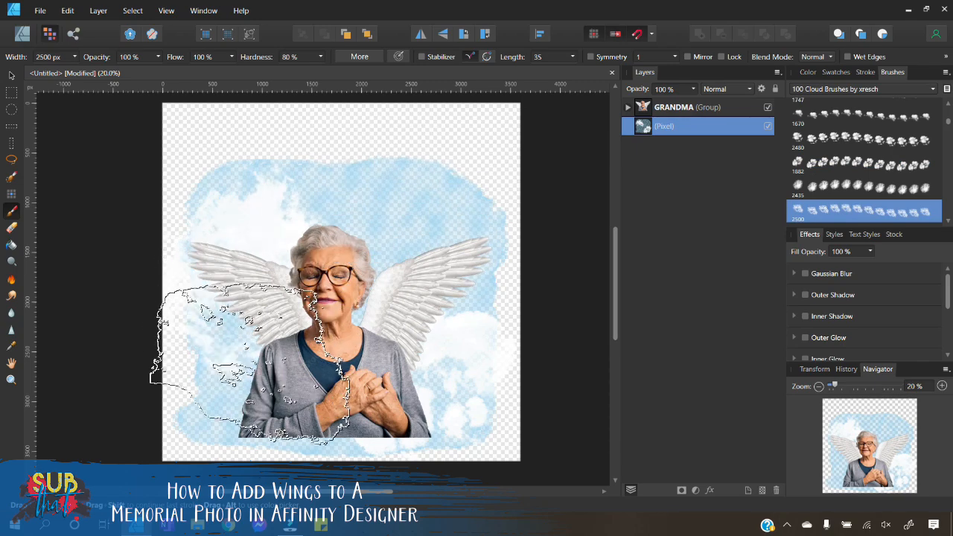
pyautogui.scroll(-3, 876, 160)
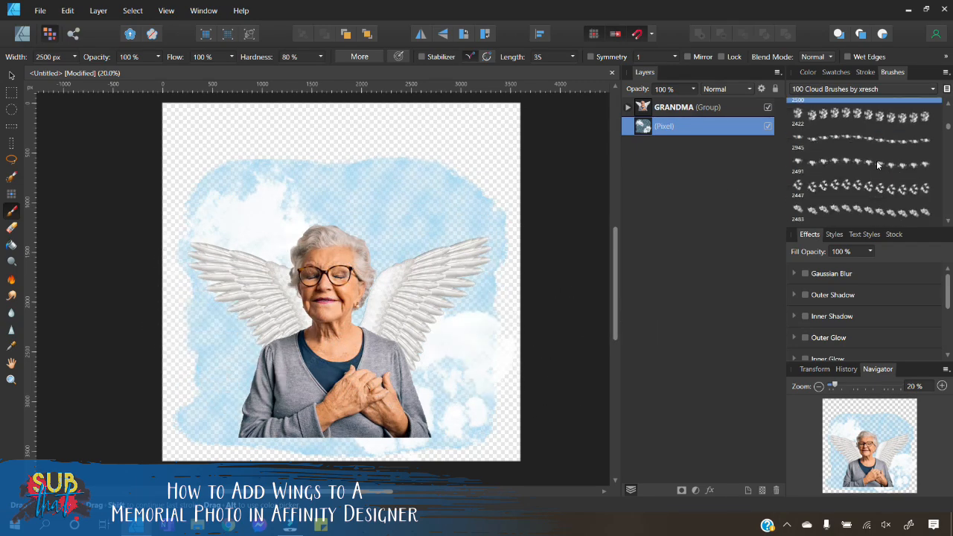
pyautogui.click(881, 145)
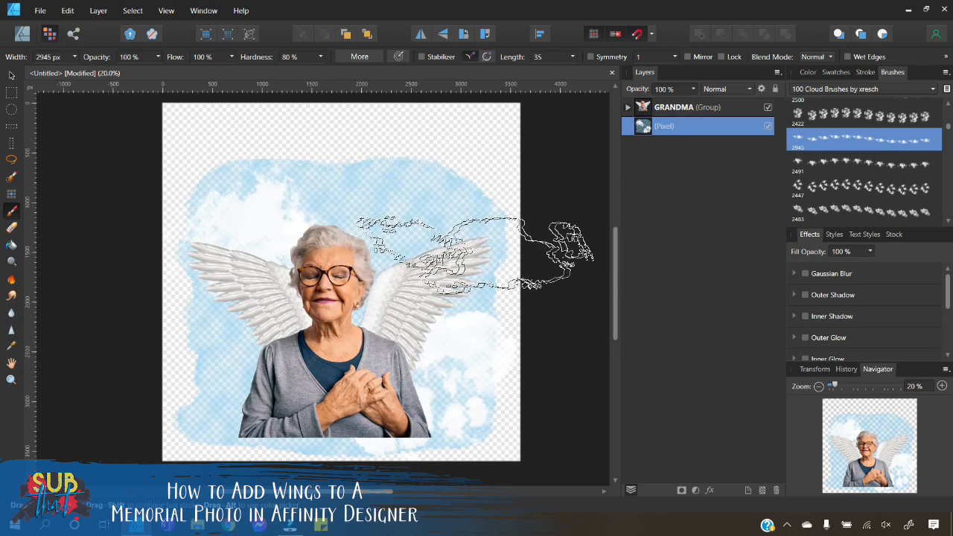
pyautogui.click(762, 491)
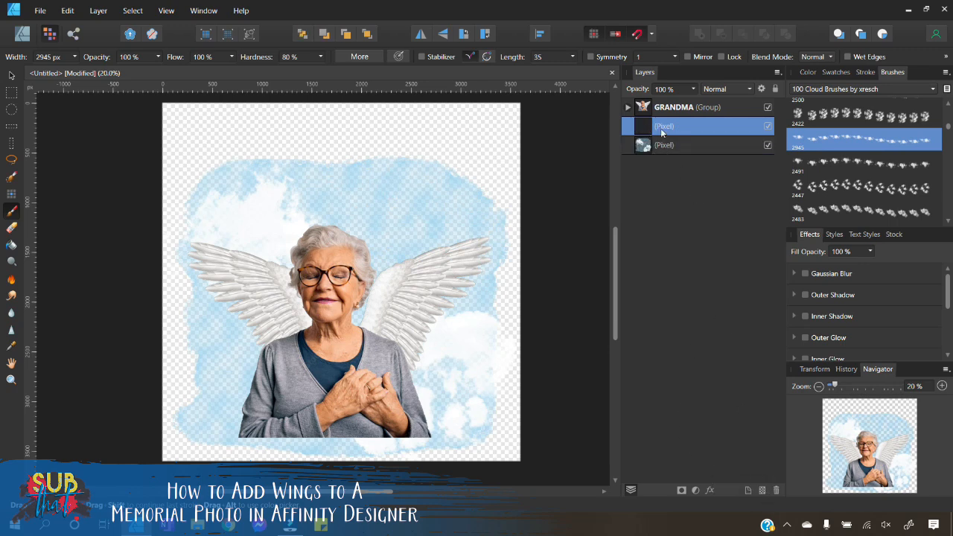
pyautogui.click(695, 92)
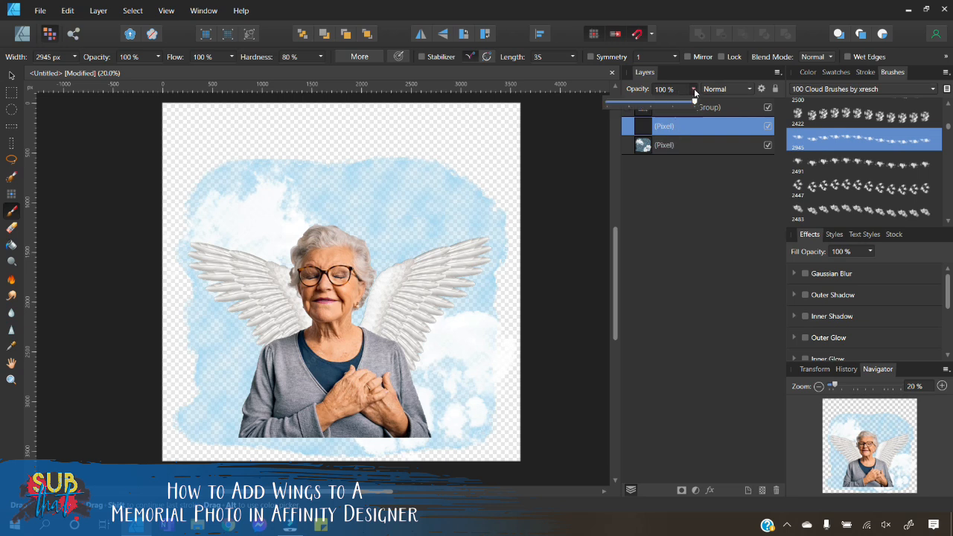
pyautogui.moveTo(693, 103); pyautogui.dragTo(685, 105)
pyautogui.click(646, 89)
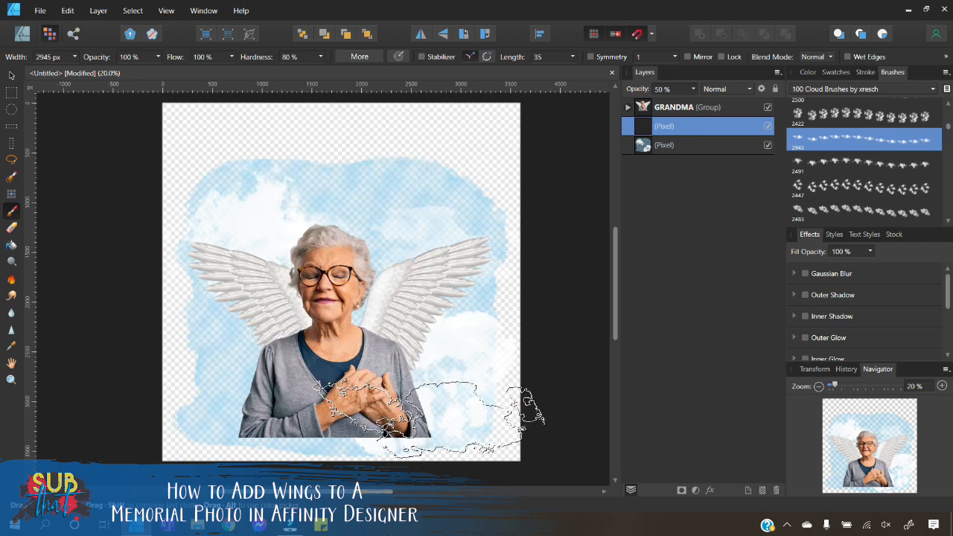
# Step: Try several other cloud brushes for stamping extra clouds on the new 50% layer
pyautogui.scroll(-3, 849, 195)
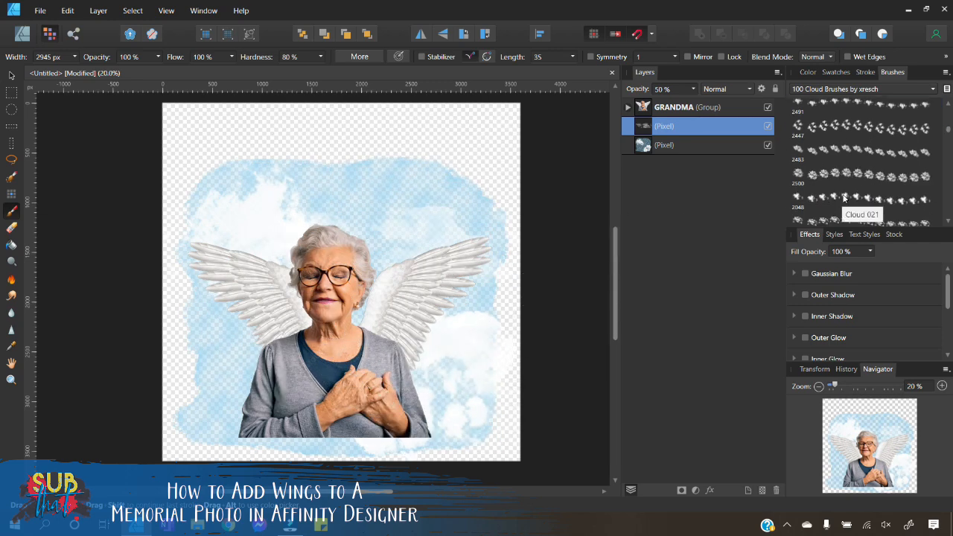
pyautogui.scroll(-3, 839, 188)
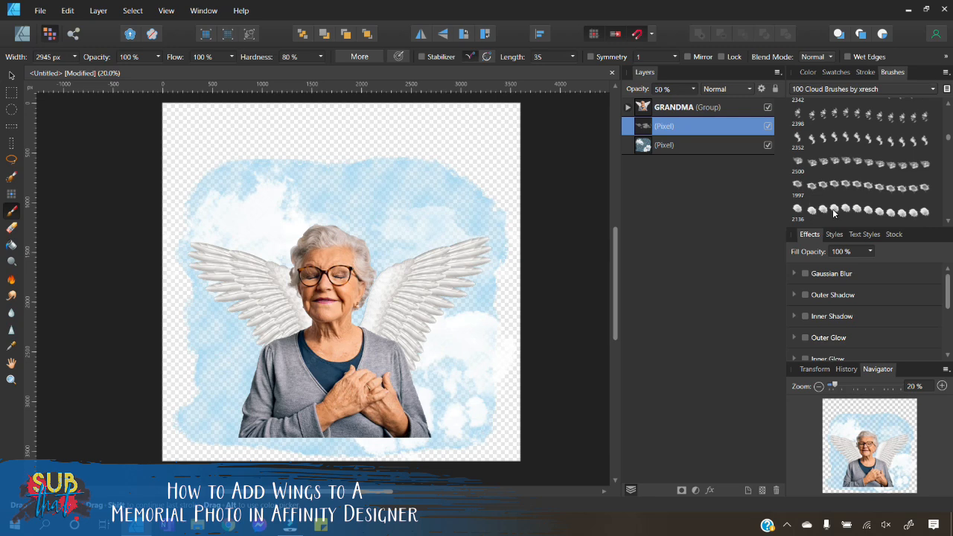
pyautogui.click(834, 213)
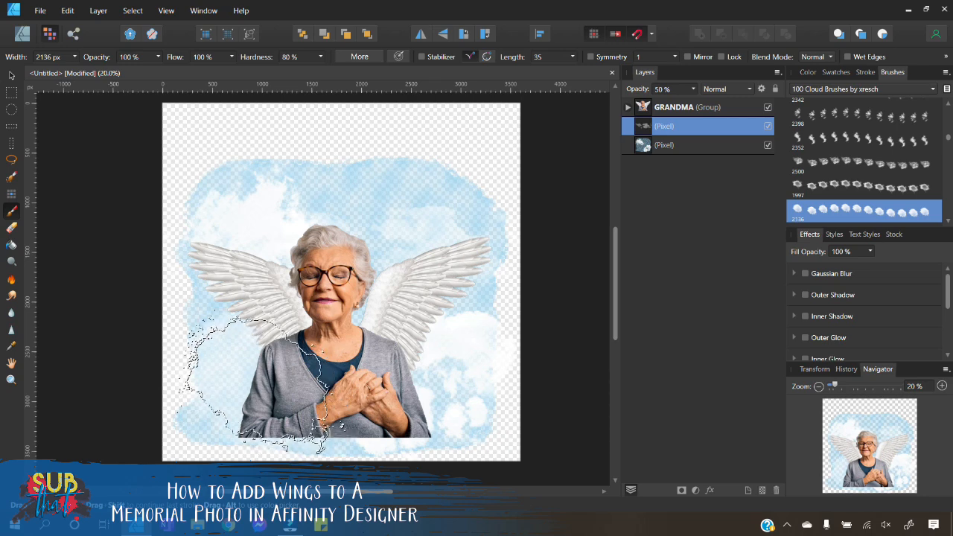
pyautogui.scroll(-3, 878, 131)
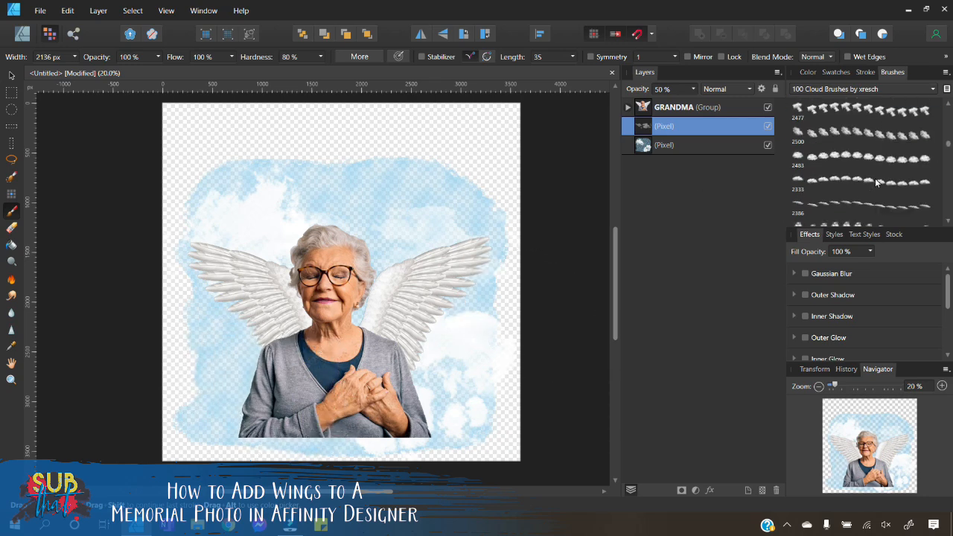
pyautogui.click(867, 110)
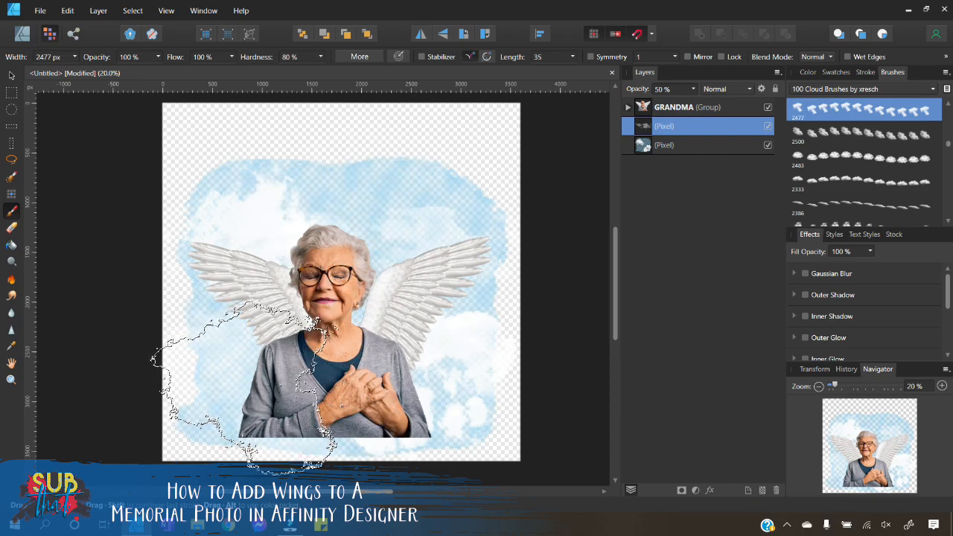
pyautogui.click(870, 208)
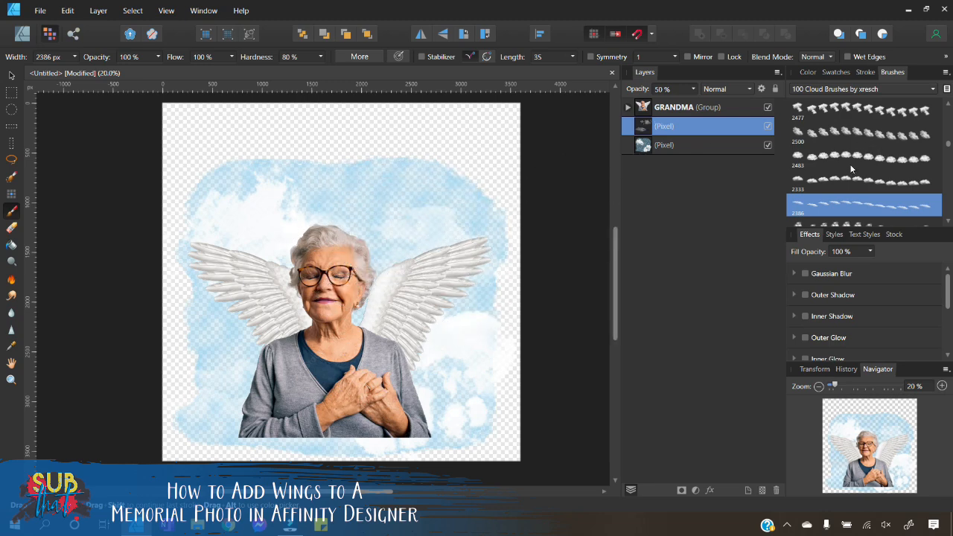
# Step: Select the watercolour pixel layer, pick another cloud brush at 1500 px width, and stamp a cloud near the left wing
pyautogui.click(677, 148)
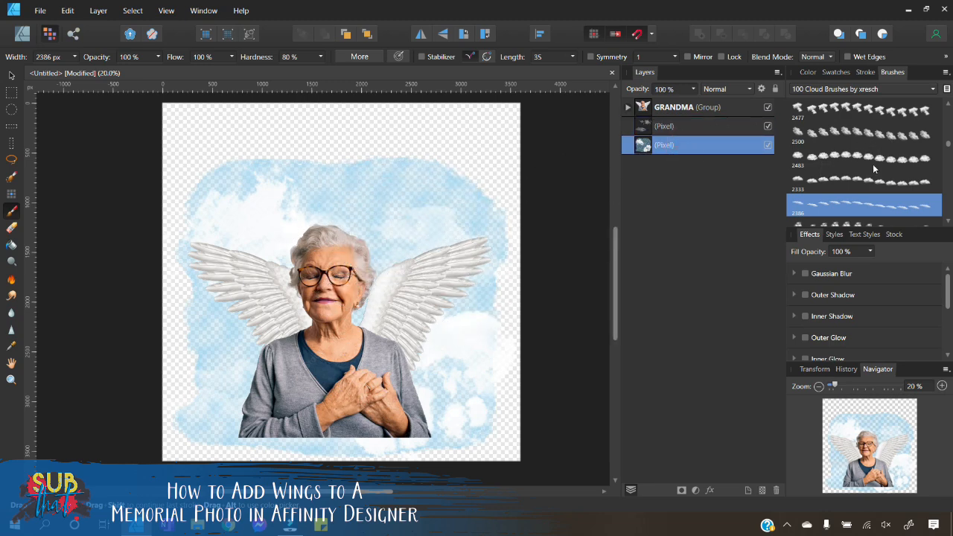
pyautogui.scroll(-5, 851, 178)
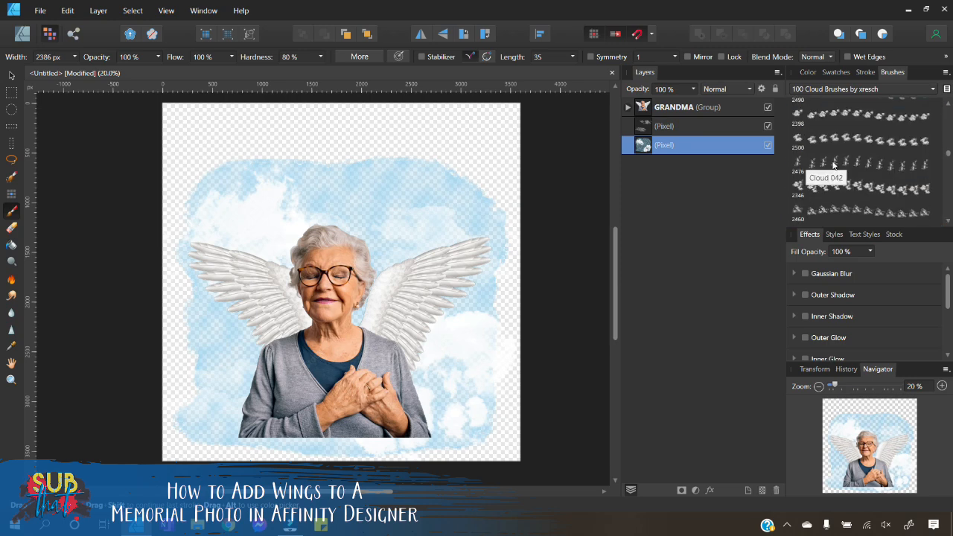
pyautogui.click(834, 186)
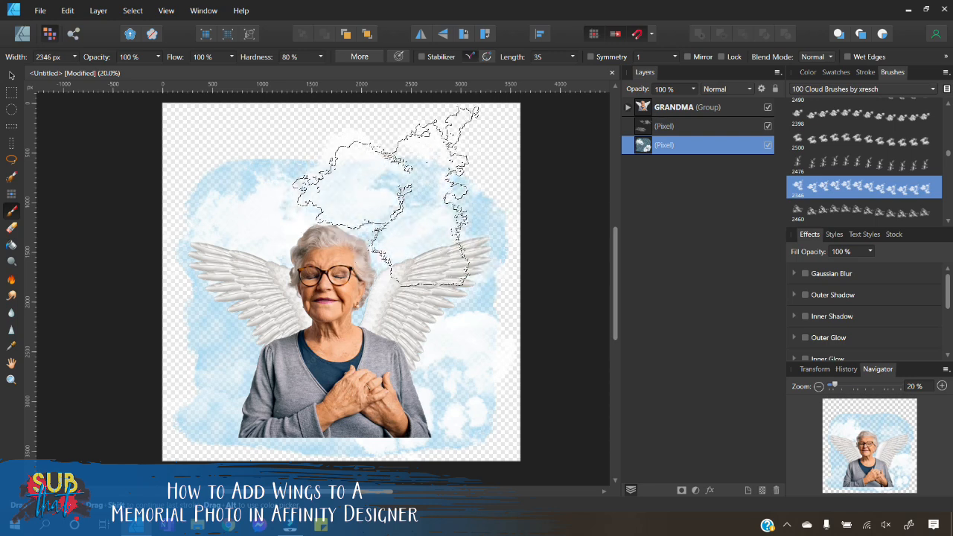
pyautogui.click(53, 56)
pyautogui.write('150')
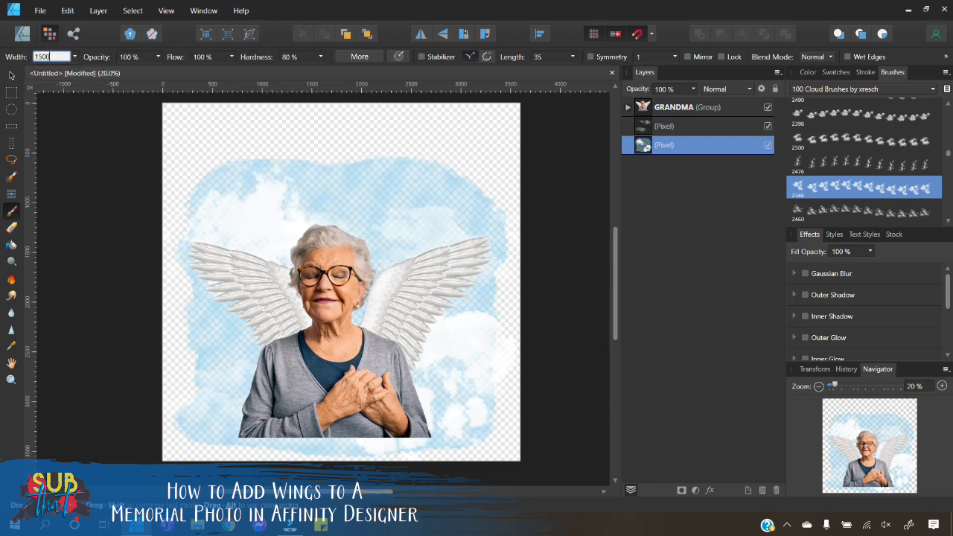
pyautogui.write('0')
pyautogui.press('Return')
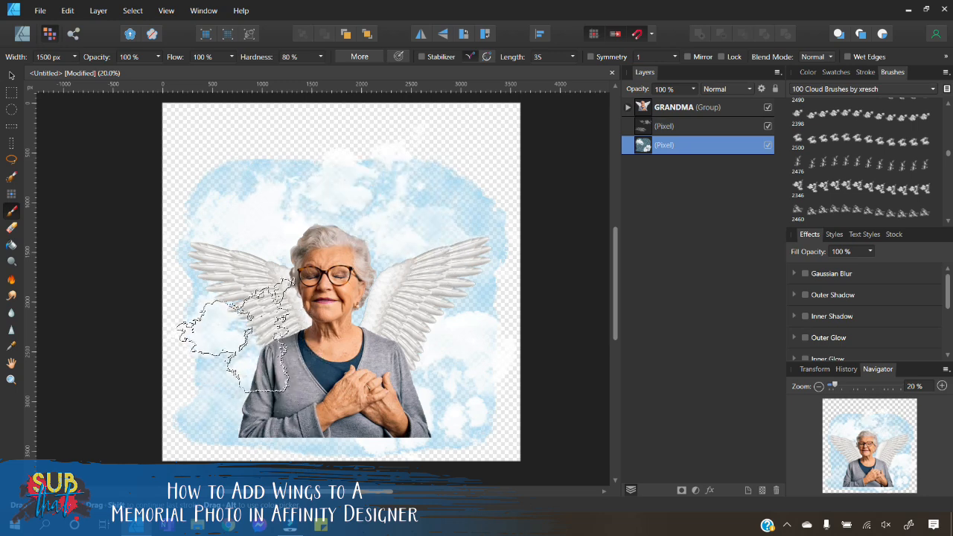
pyautogui.click(248, 348)
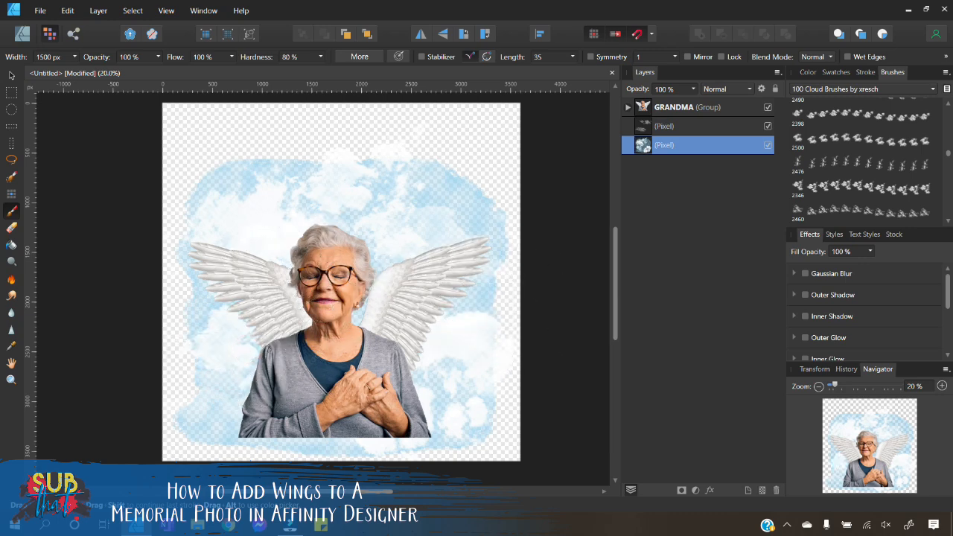
# Step: Select the watercolour pixel layer and erase small stray areas near its edges with the Basic 128 px eraser brush
pyautogui.click(10, 77)
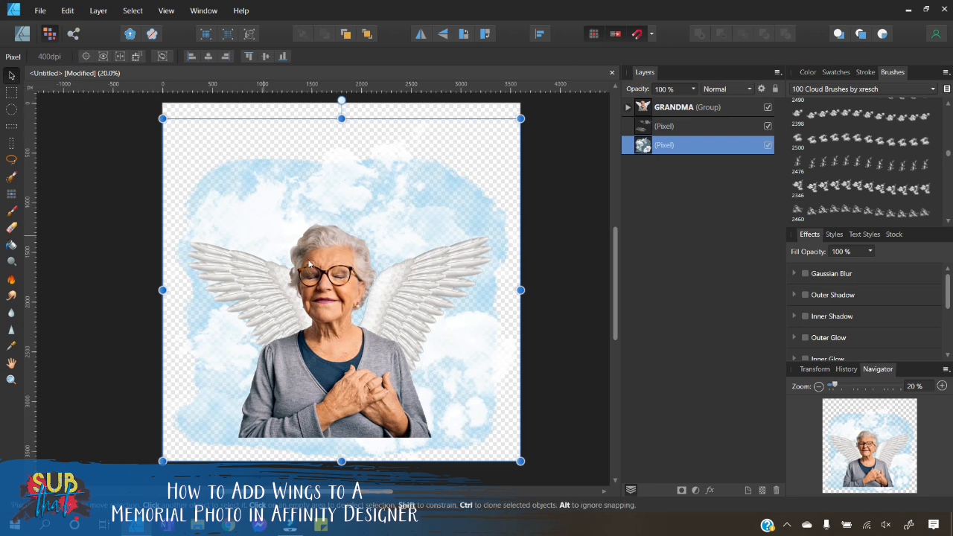
pyautogui.click(553, 295)
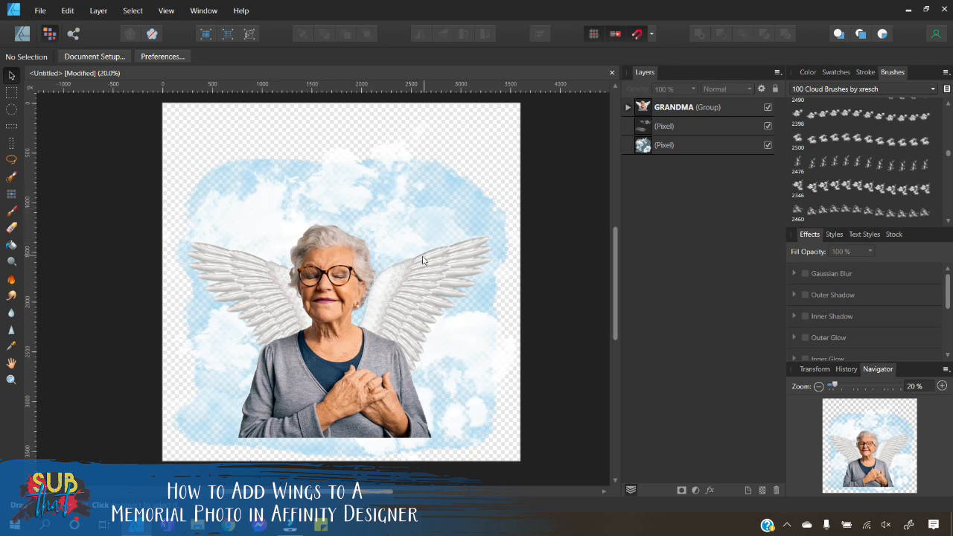
pyautogui.scroll(1, 430, 264)
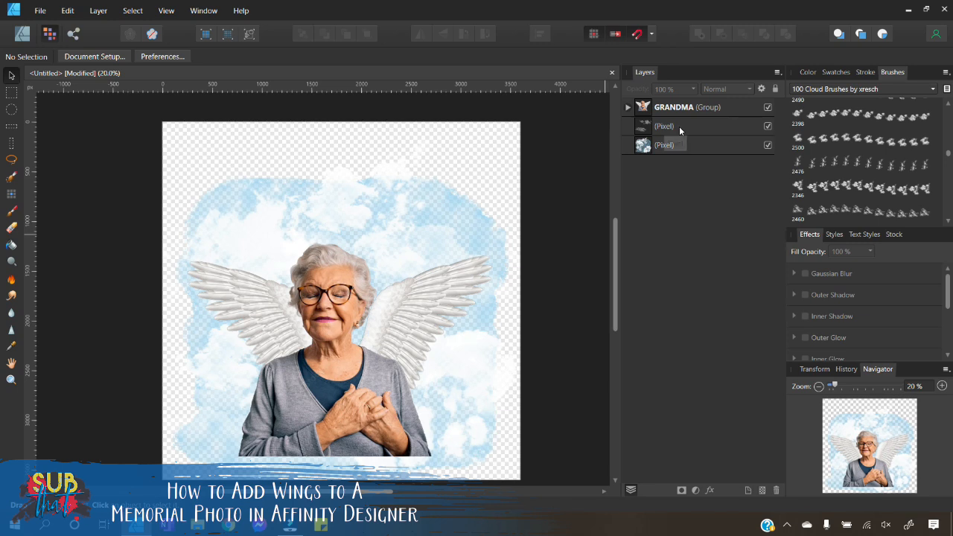
pyautogui.click(687, 146)
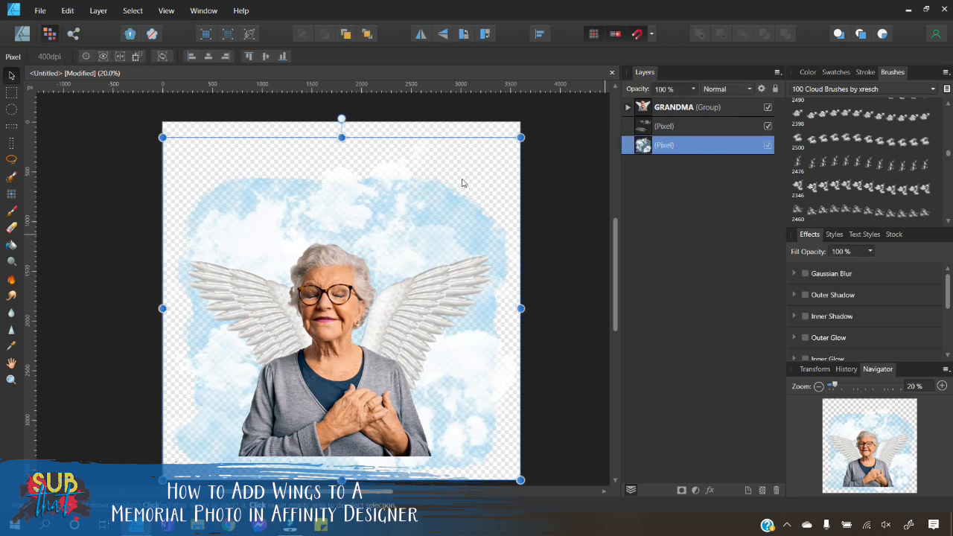
pyautogui.click(10, 227)
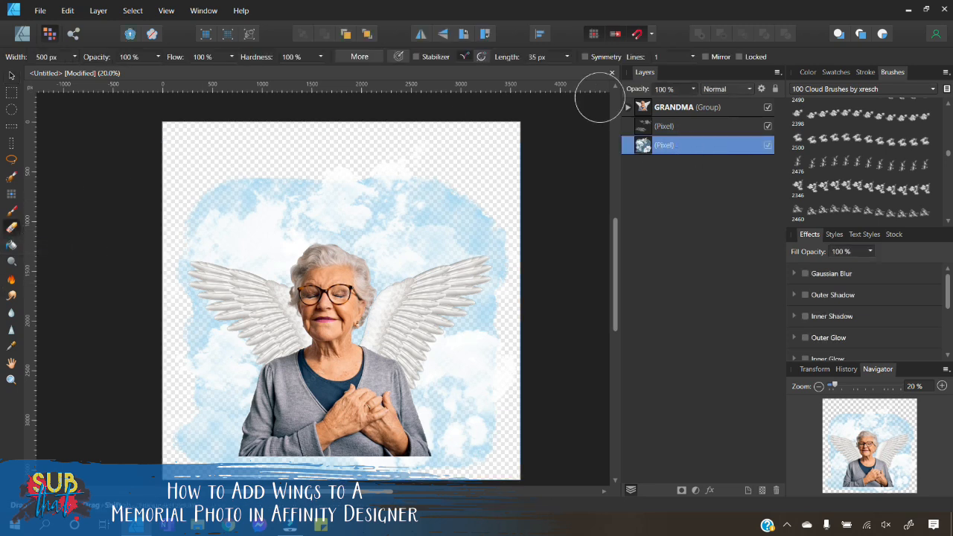
pyautogui.click(827, 90)
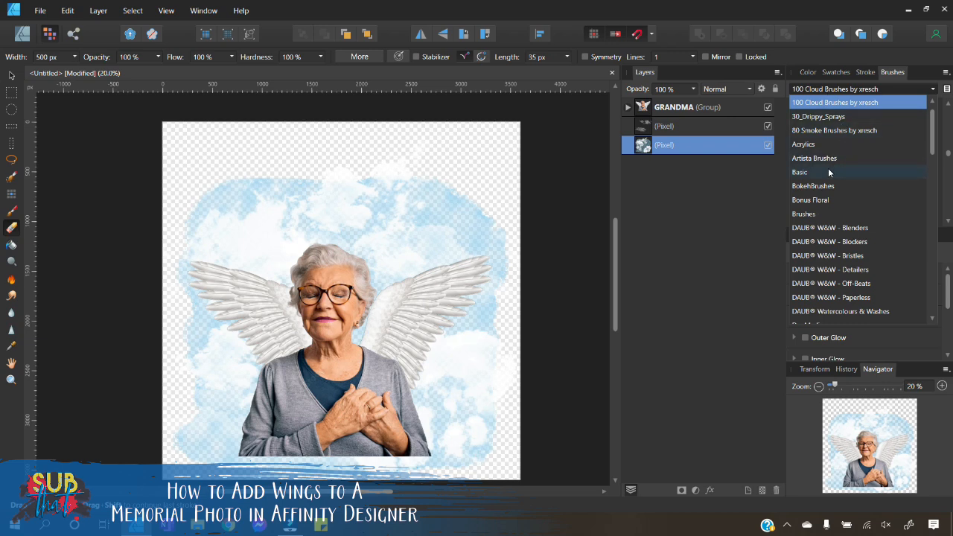
pyautogui.click(801, 176)
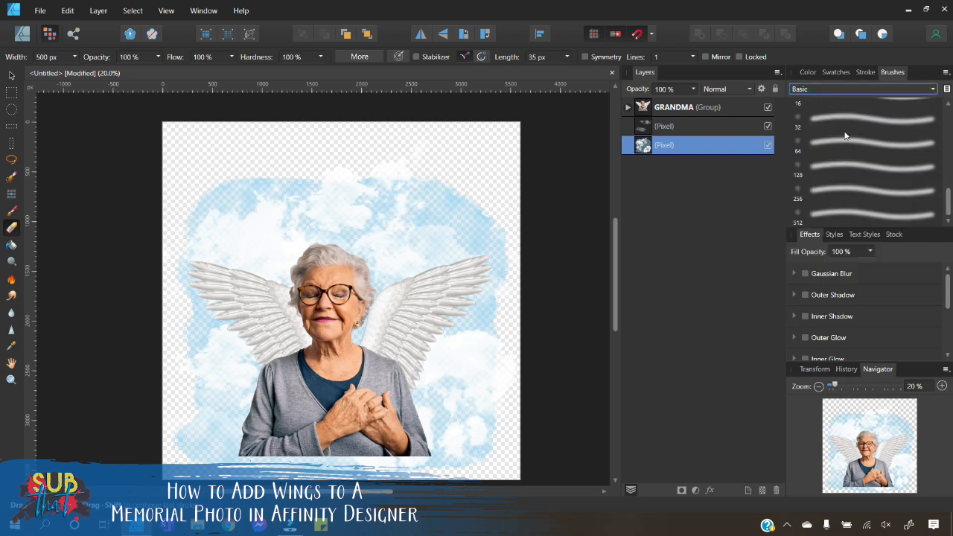
pyautogui.scroll(5, 840, 170)
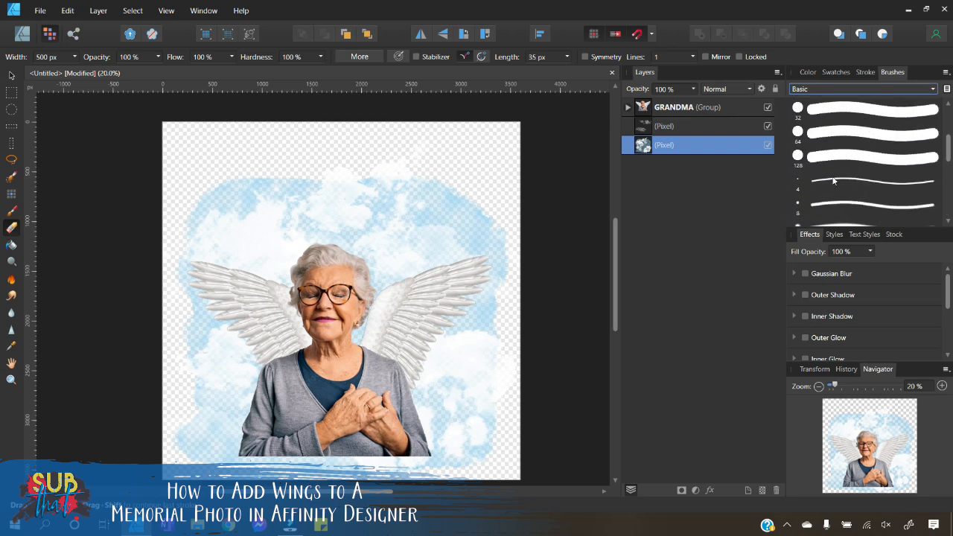
pyautogui.click(826, 157)
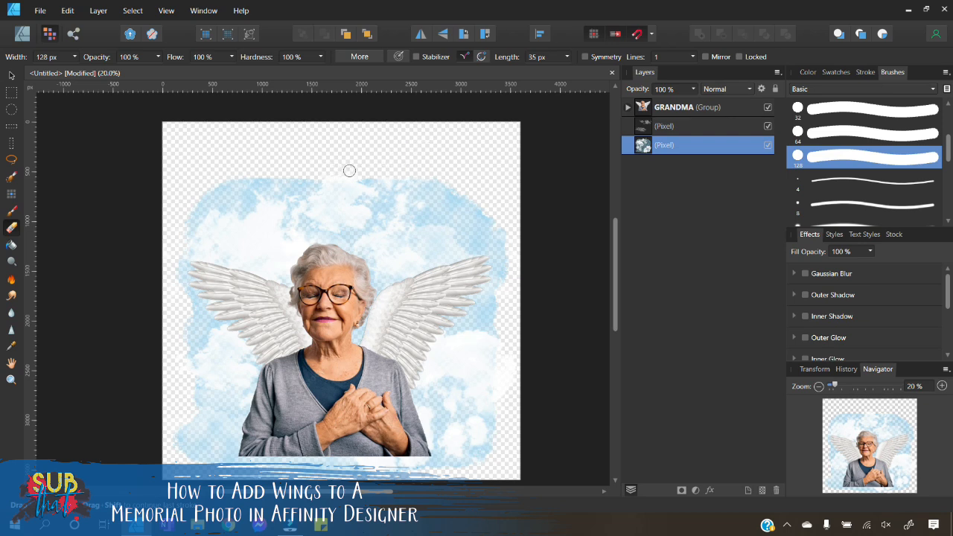
pyautogui.moveTo(505, 345)
pyautogui.mouseDown()
pyautogui.moveTo(502, 393)
pyautogui.moveTo(516, 355)
pyautogui.moveTo(502, 400)
pyautogui.moveTo(513, 354)
pyautogui.mouseUp()
pyautogui.moveTo(183, 377); pyautogui.dragTo(179, 356)
pyautogui.click(11, 76)
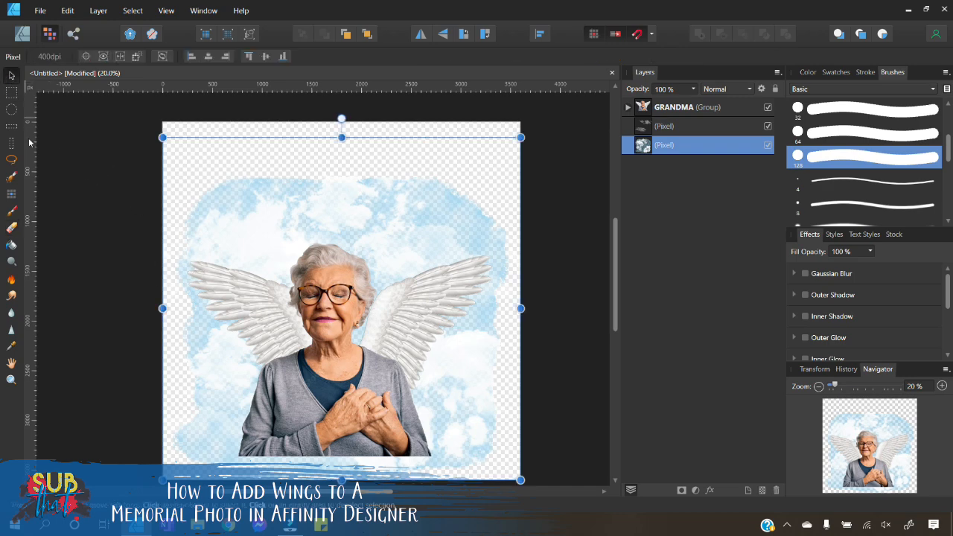
# Step: Expand the GRANDMA group, select the GMA layer, and smudge along the woman's bottom edge with the Smudge Brush
pyautogui.scroll(-2, 347, 389)
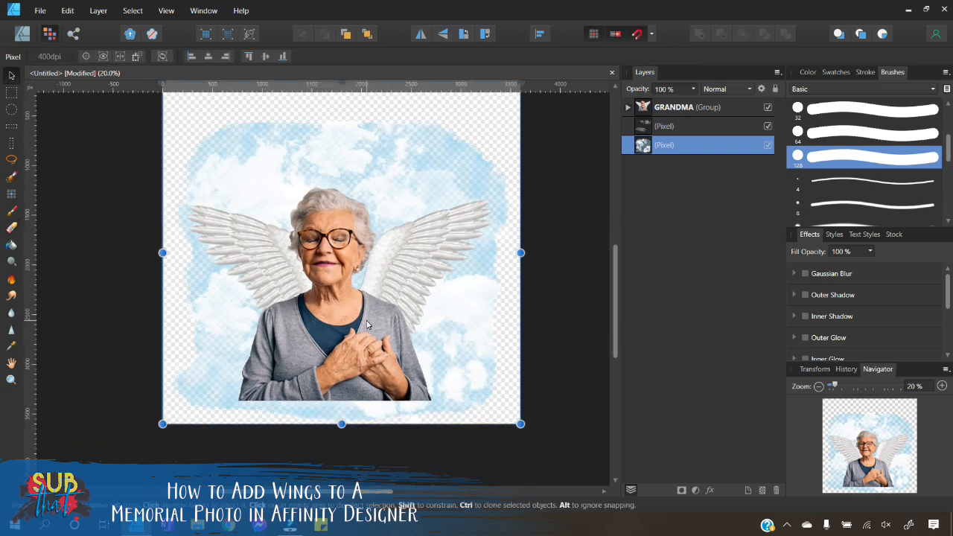
pyautogui.click(627, 108)
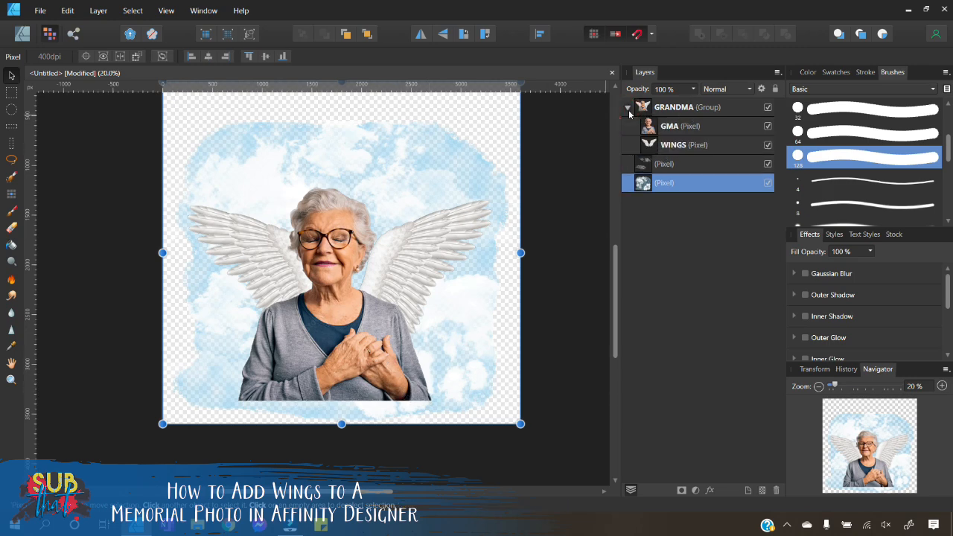
pyautogui.click(685, 127)
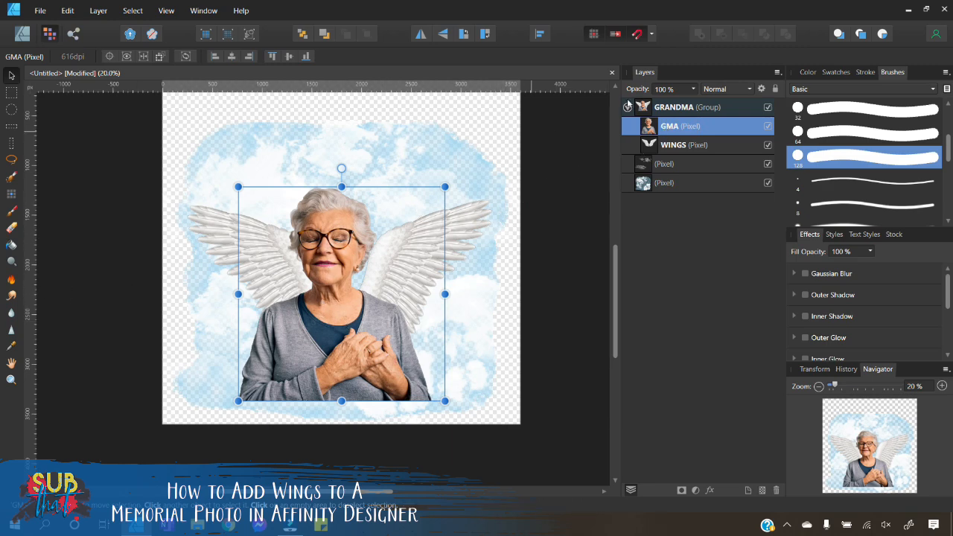
pyautogui.click(11, 295)
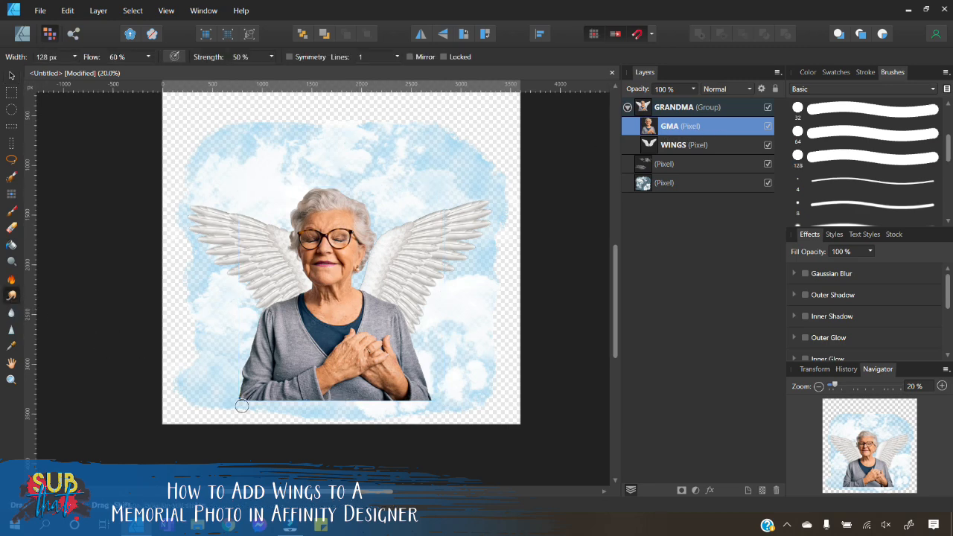
pyautogui.moveTo(240, 406)
pyautogui.mouseDown()
pyautogui.moveTo(430, 404)
pyautogui.moveTo(244, 404)
pyautogui.moveTo(233, 418)
pyautogui.moveTo(244, 403)
pyautogui.moveTo(243, 414)
pyautogui.moveTo(266, 403)
pyautogui.moveTo(285, 414)
pyautogui.moveTo(383, 404)
pyautogui.moveTo(412, 413)
pyautogui.moveTo(433, 403)
pyautogui.moveTo(253, 405)
pyautogui.moveTo(433, 407)
pyautogui.moveTo(261, 409)
pyautogui.moveTo(424, 418)
pyautogui.mouseUp()
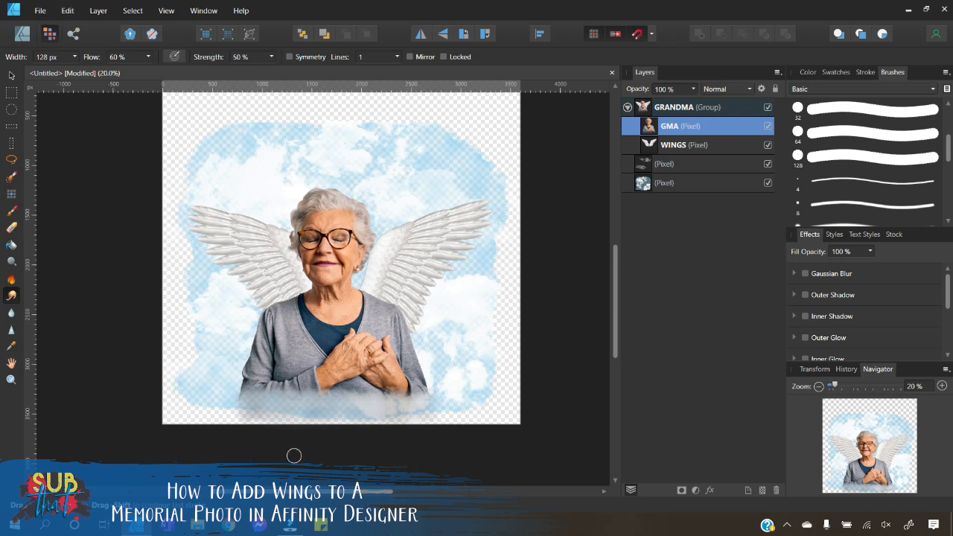
# Step: Undo the smudge strokes on the woman's bottom edge
pyautogui.click(67, 11)
pyautogui.click(67, 25)
pyautogui.click(74, 11)
pyautogui.click(73, 23)
pyautogui.click(74, 12)
pyautogui.click(73, 23)
pyautogui.click(68, 11)
pyautogui.click(73, 23)
pyautogui.click(70, 11)
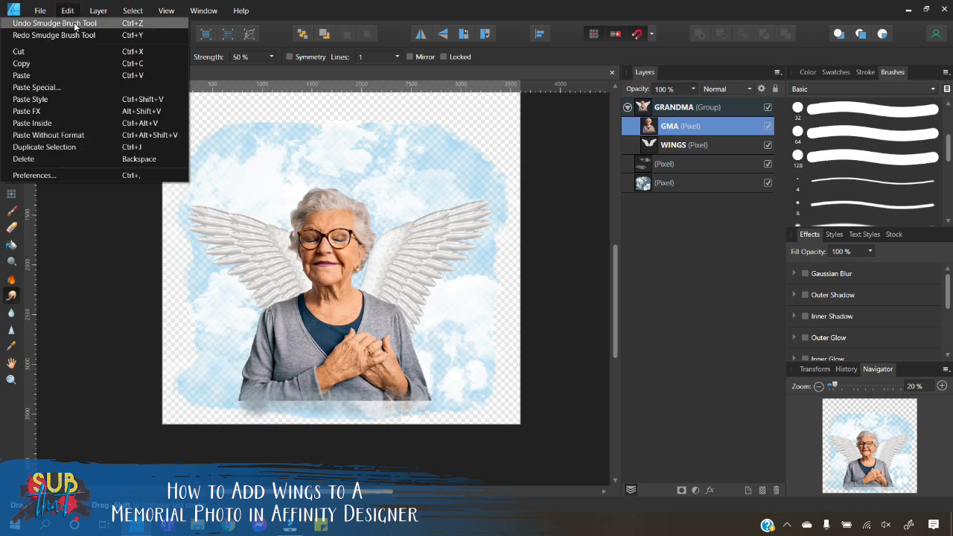
pyautogui.click(75, 25)
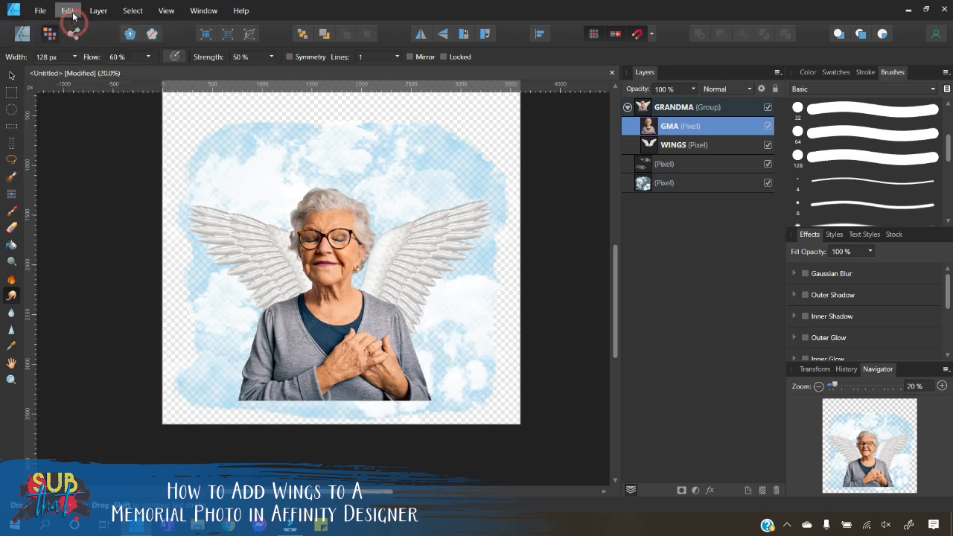
# Step: Switch to the Designer persona, collapse the GRANDMA group, and move both cloud pixel layers slightly upward
pyautogui.click(12, 76)
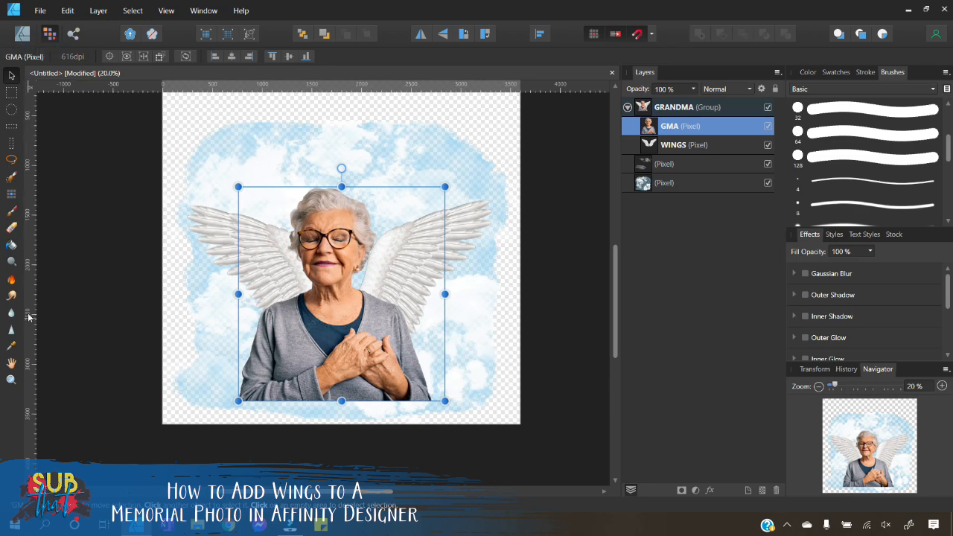
pyautogui.click(22, 33)
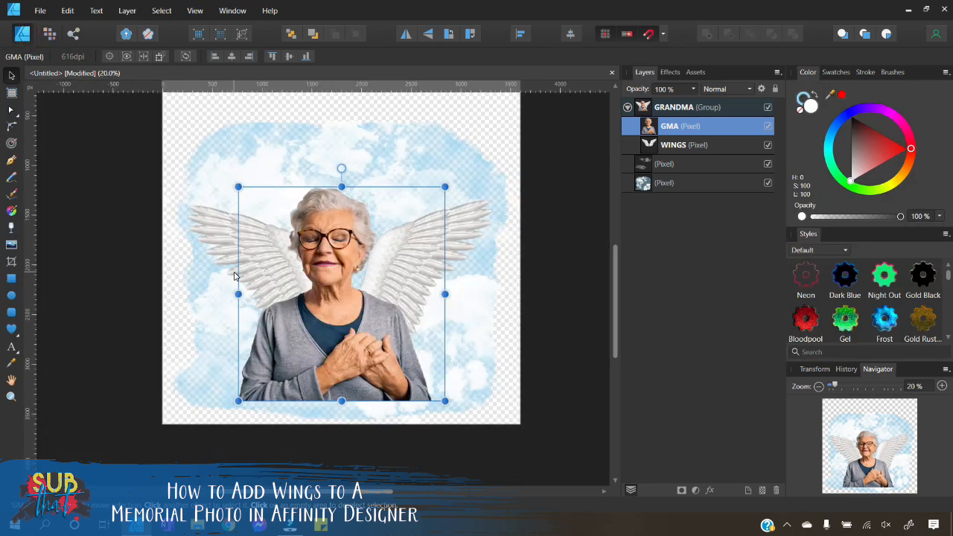
pyautogui.scroll(1, 541, 325)
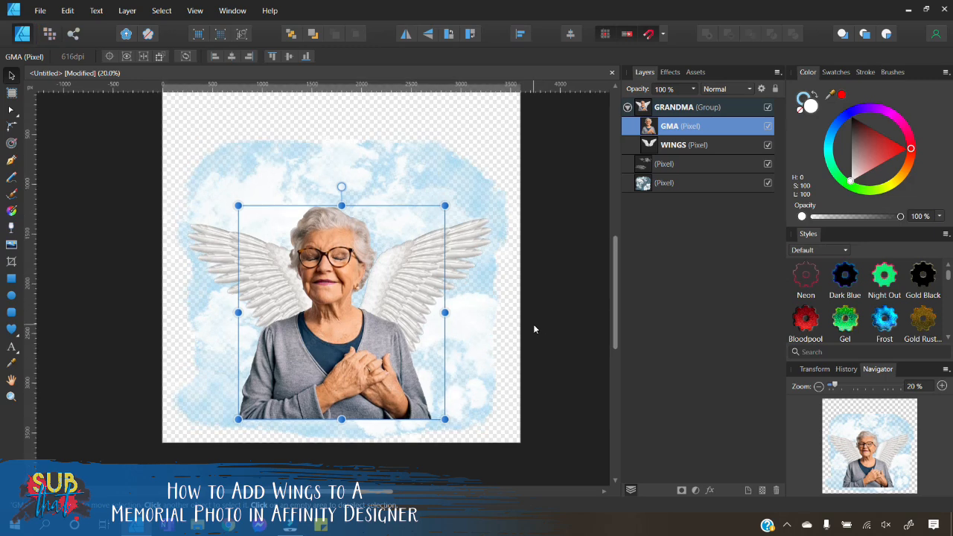
pyautogui.click(533, 329)
pyautogui.click(627, 110)
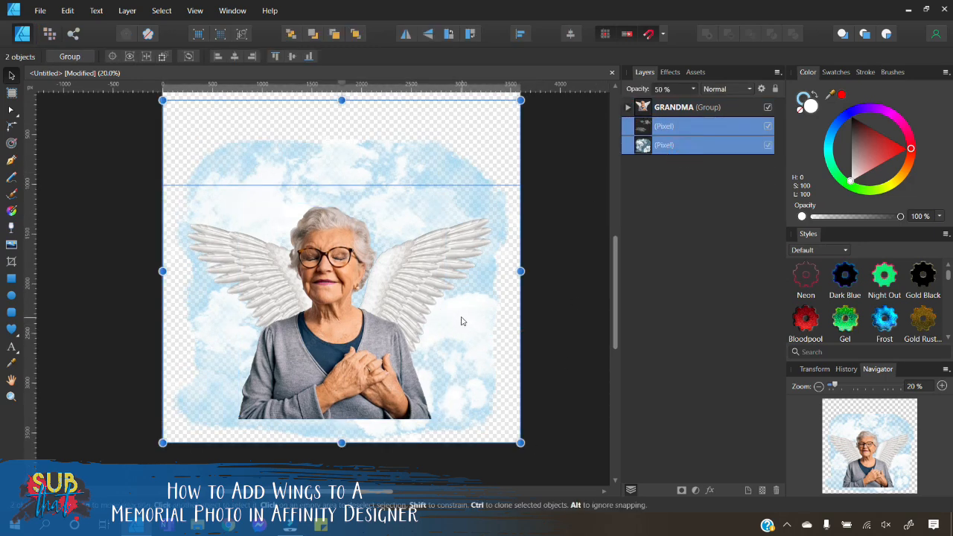
pyautogui.scroll(3, 462, 323)
pyautogui.moveTo(376, 382); pyautogui.dragTo(375, 364)
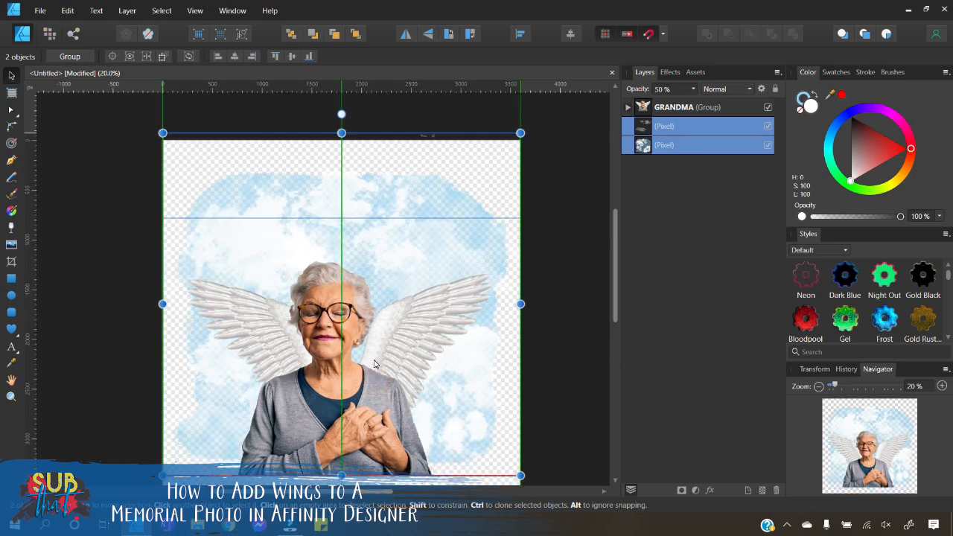
# Step: Move the GRANDMA group of woman and wings up and slightly right, then deselect
pyautogui.click(356, 408)
pyautogui.moveTo(348, 395); pyautogui.dragTo(372, 370)
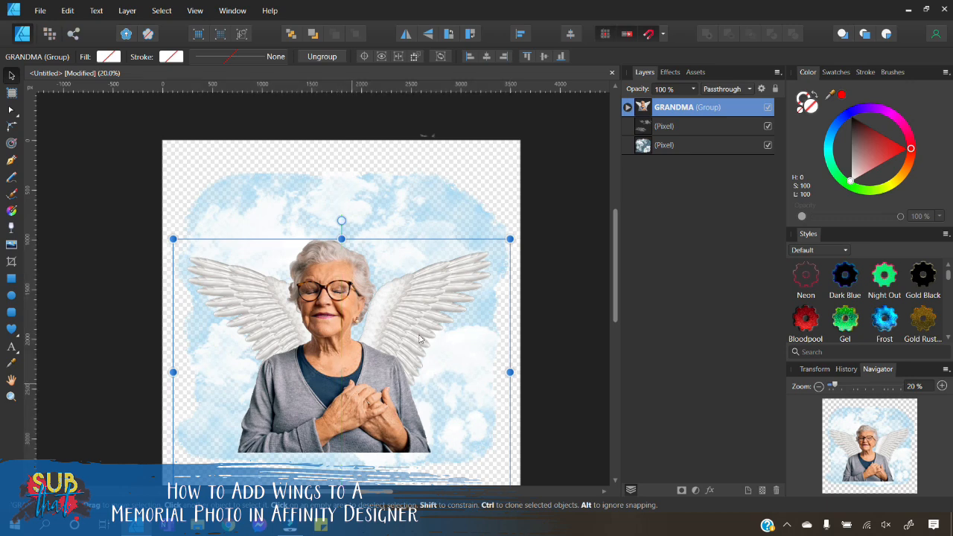
pyautogui.click(535, 284)
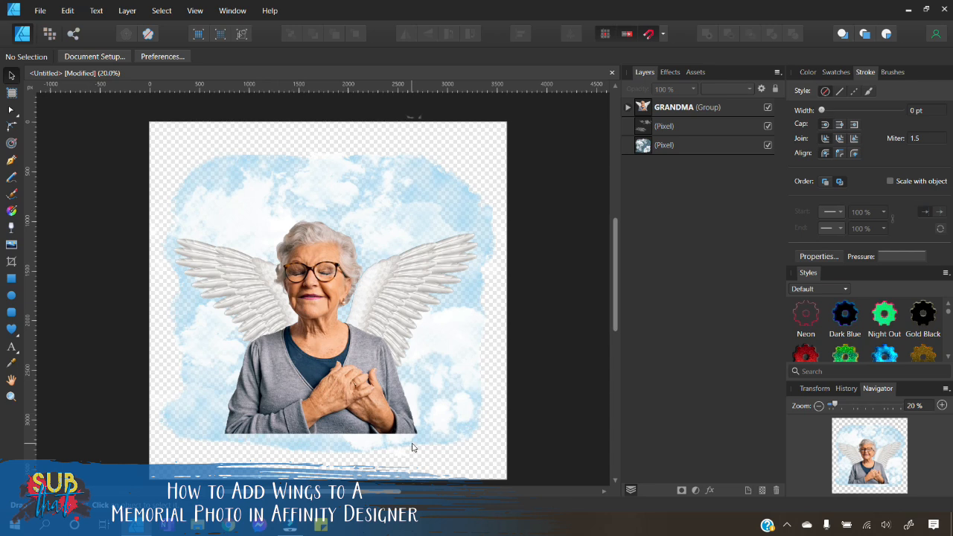
# Step: Draw a rectangle across the bottom edge of the woman with the Rectangle tool
pyautogui.click(11, 279)
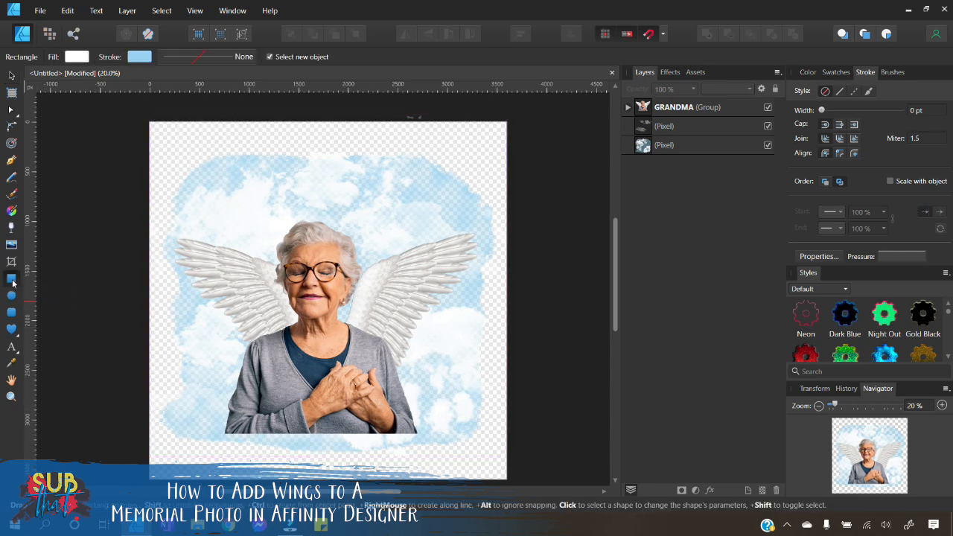
pyautogui.moveTo(211, 425); pyautogui.dragTo(430, 449)
pyautogui.click(942, 406)
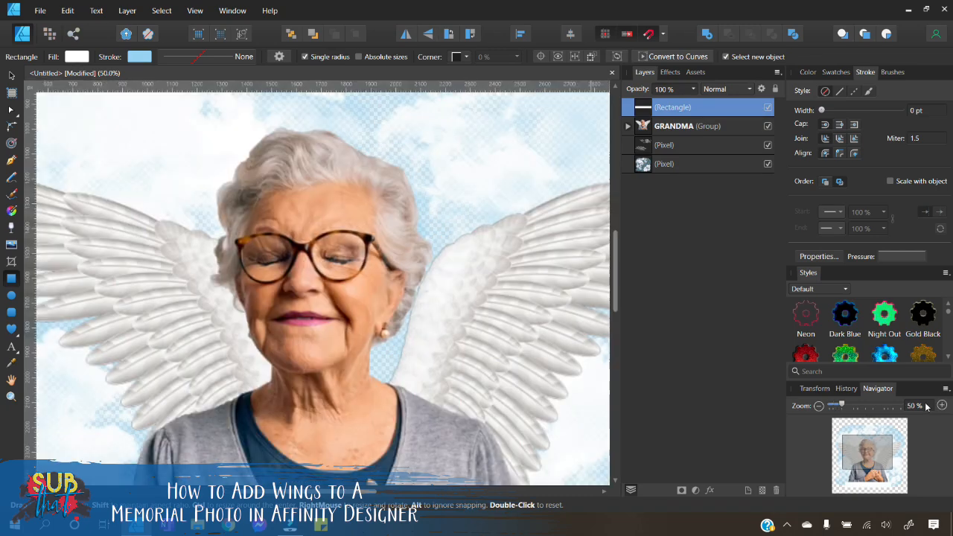
# Step: Set the rectangle's blend mode to Erase
pyautogui.scroll(-8, 312, 276)
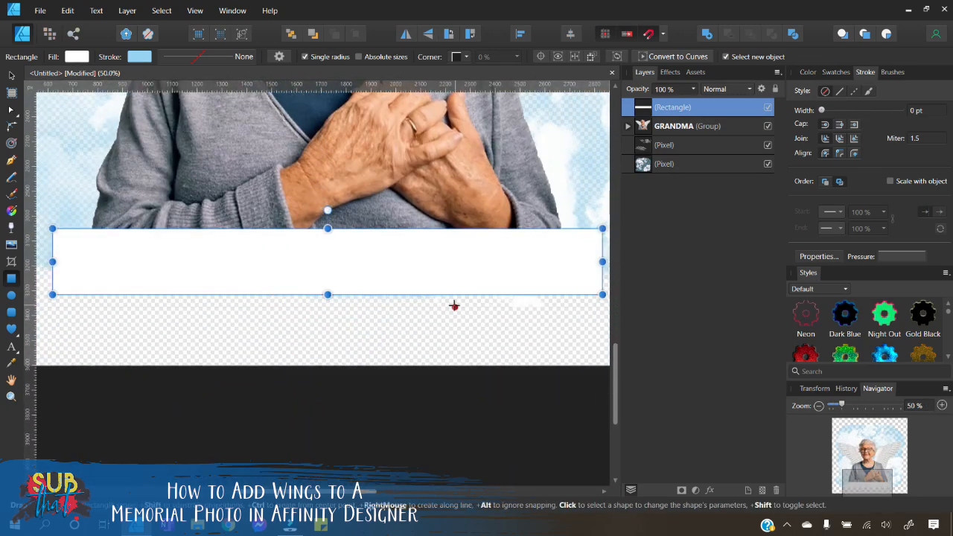
pyautogui.moveTo(348, 491); pyautogui.dragTo(351, 491)
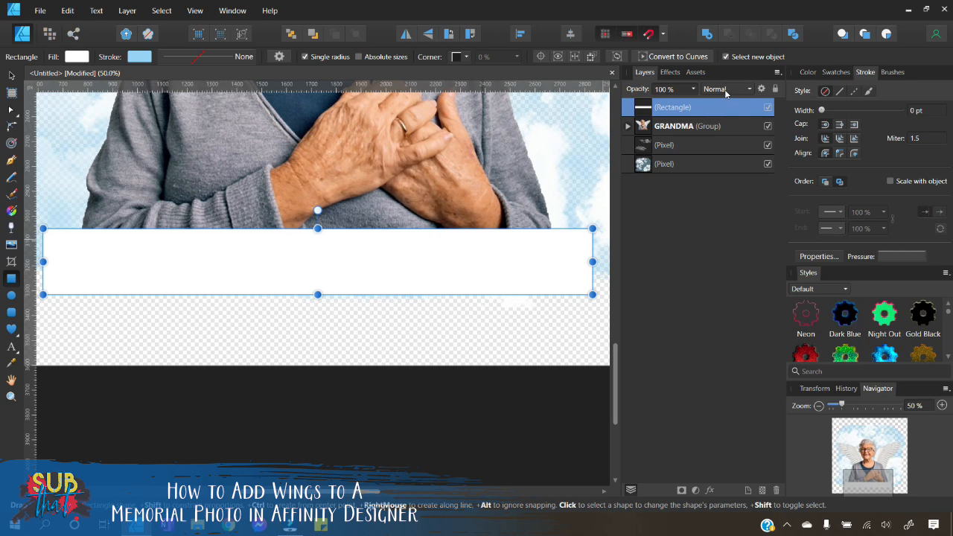
pyautogui.click(724, 89)
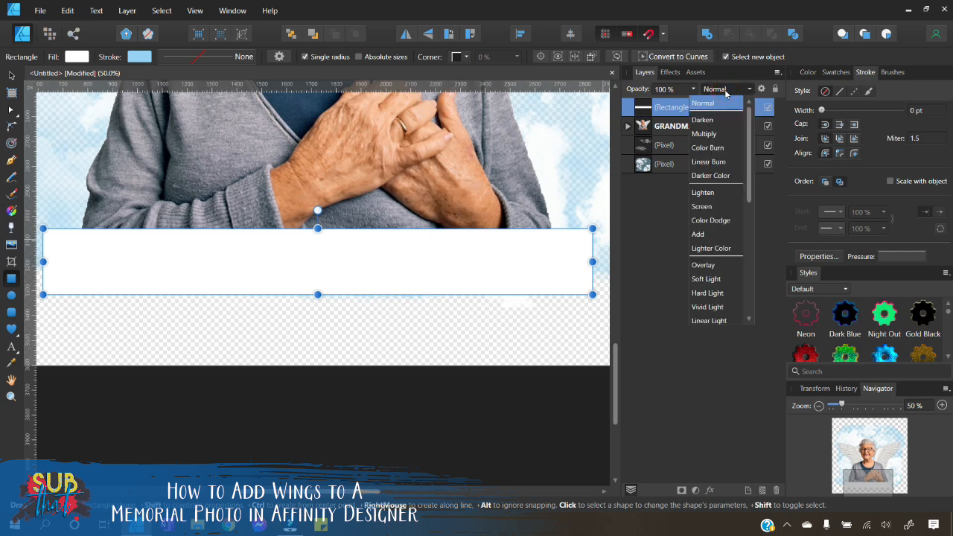
pyautogui.scroll(-6, 718, 223)
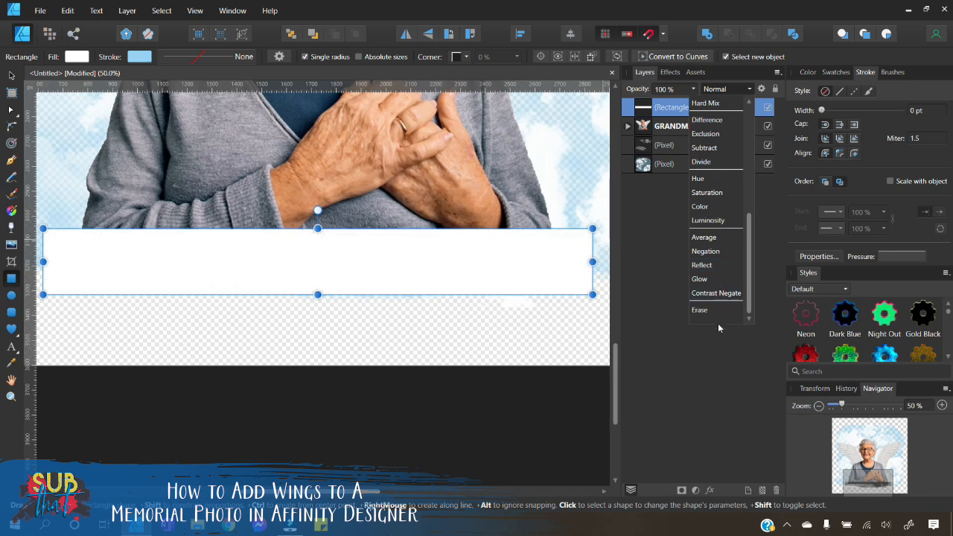
pyautogui.click(714, 311)
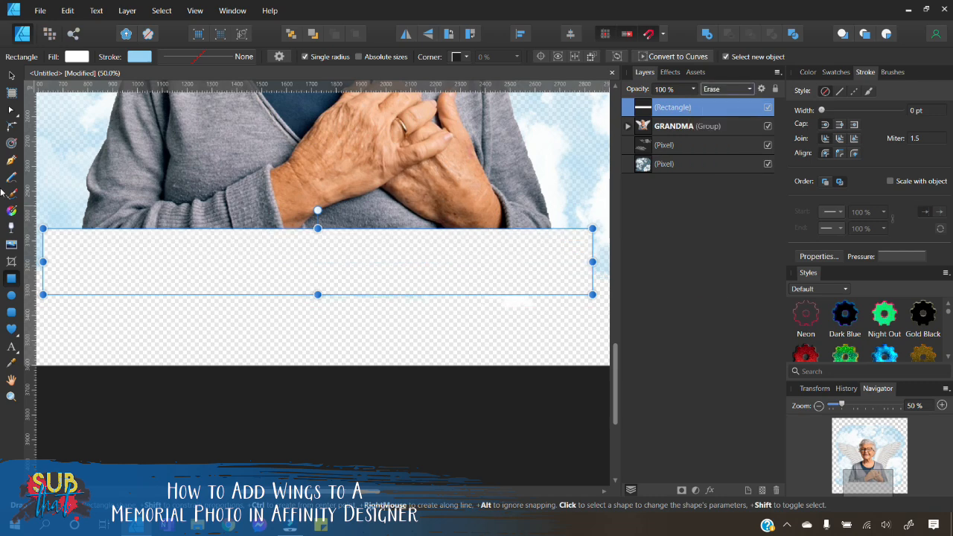
# Step: Apply a linear gradient to the rectangle so the woman's bottom edge fades out upward, then deselect
pyautogui.click(11, 230)
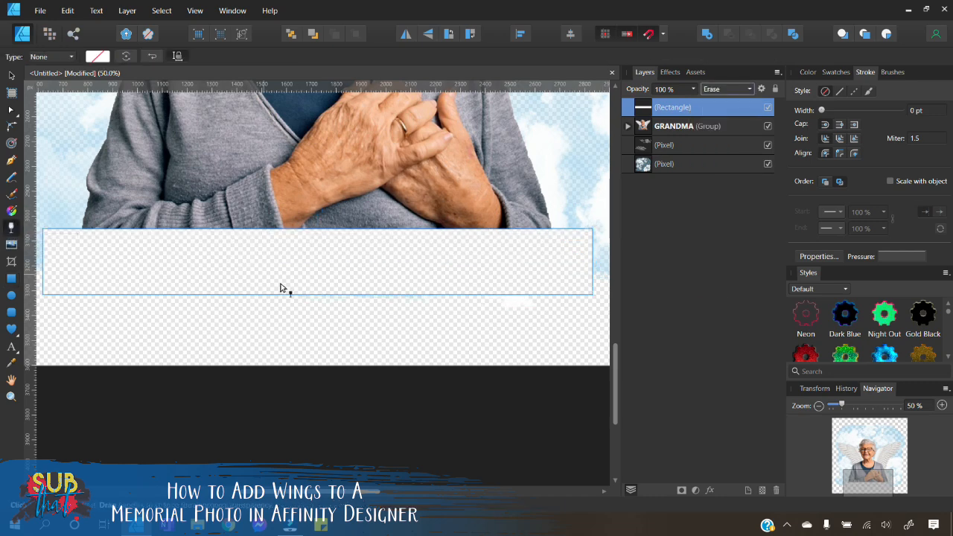
pyautogui.moveTo(312, 282); pyautogui.dragTo(312, 242)
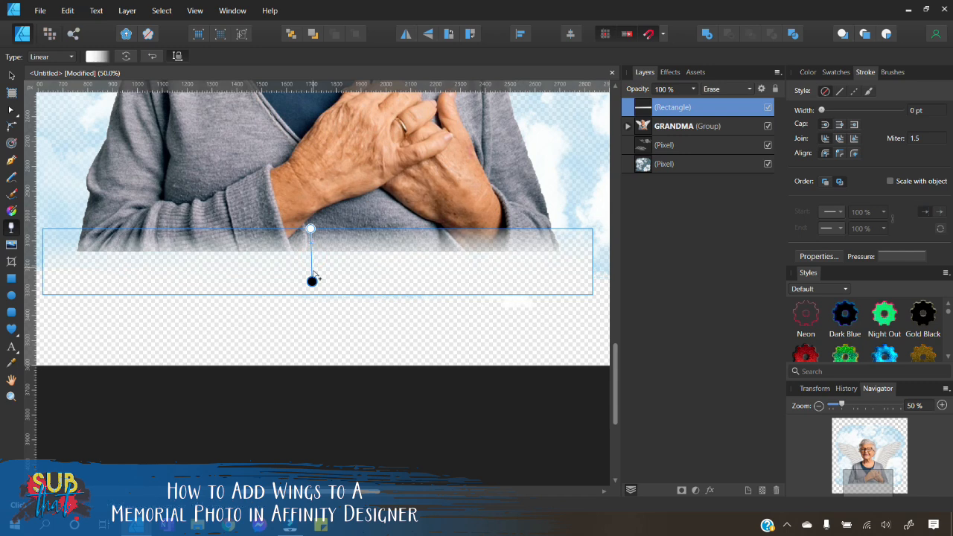
pyautogui.moveTo(312, 281); pyautogui.dragTo(310, 262)
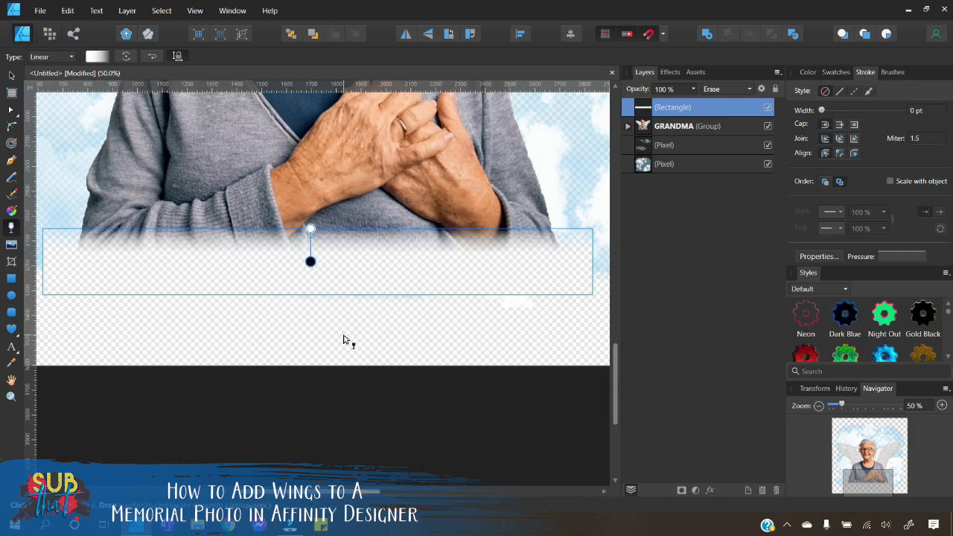
pyautogui.click(11, 75)
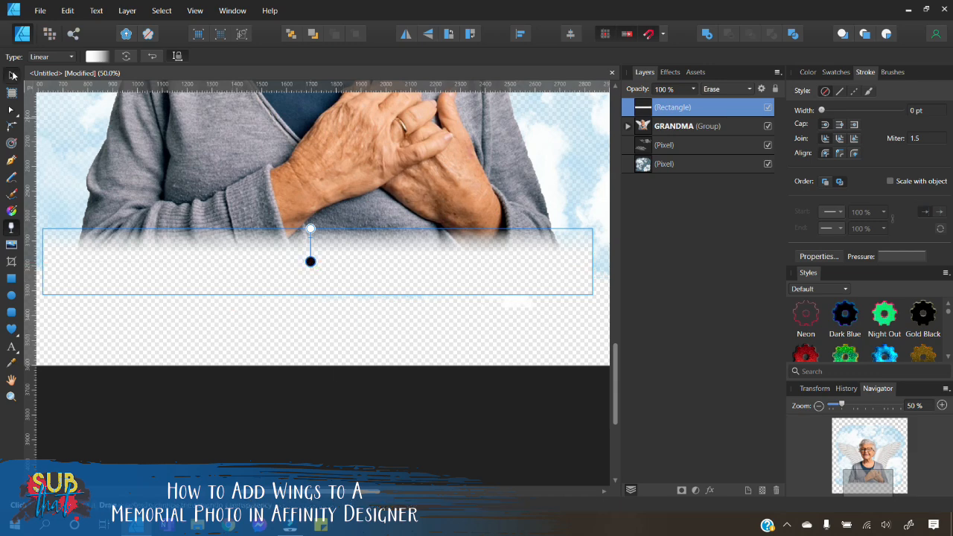
pyautogui.click(374, 410)
# Step: Narrow the rectangle slightly from its right edge, then deselect
pyautogui.click(818, 406)
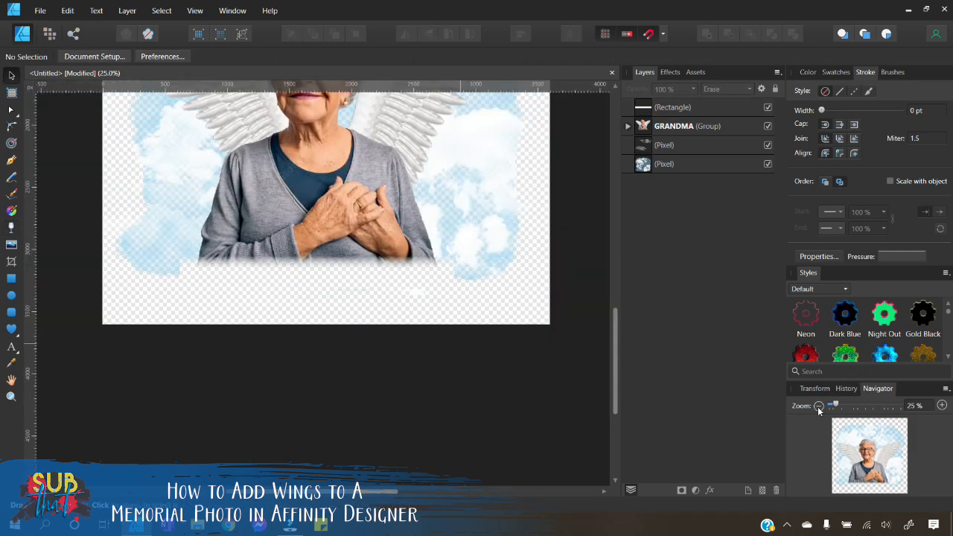
pyautogui.click(281, 288)
pyautogui.moveTo(426, 274); pyautogui.dragTo(413, 275)
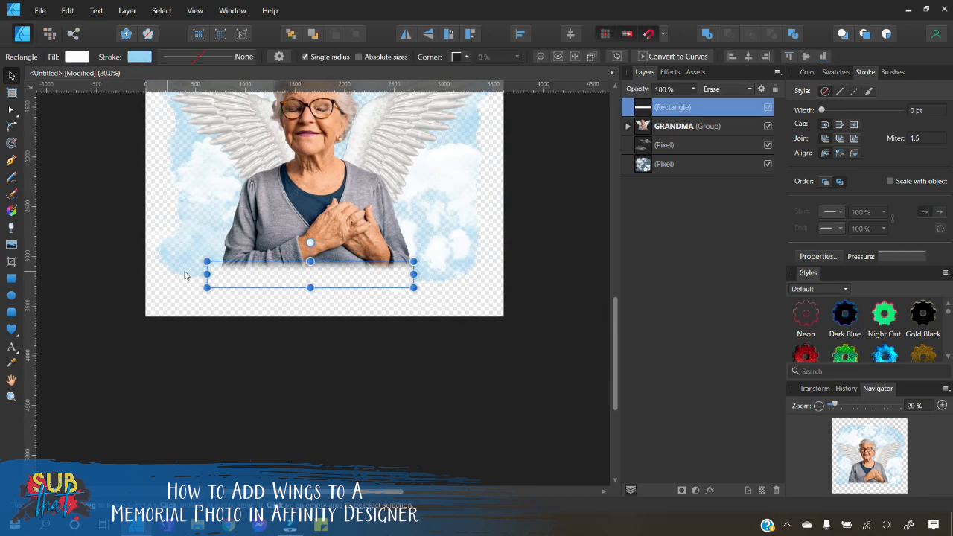
pyautogui.click(298, 374)
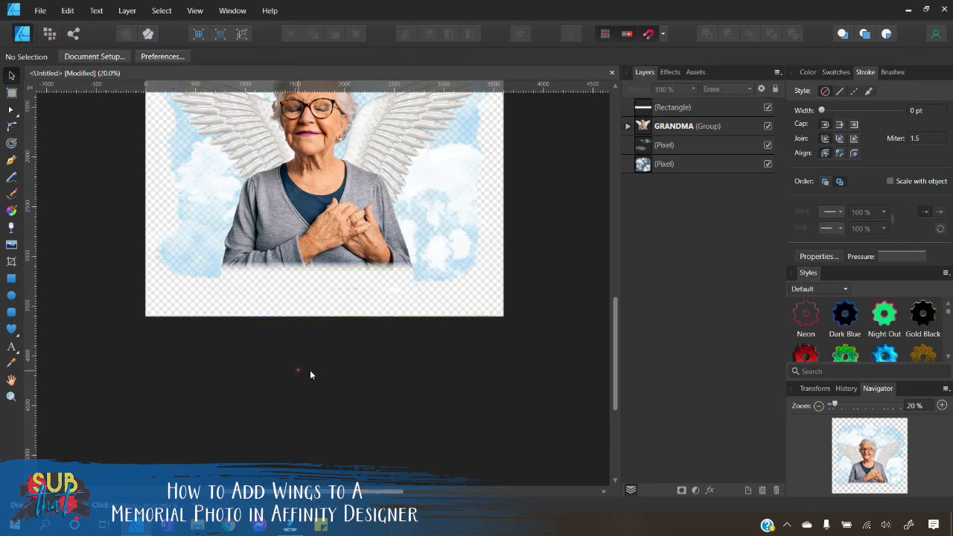
# Step: Extend the rectangle's bottom edge slightly downward
pyautogui.click(942, 405)
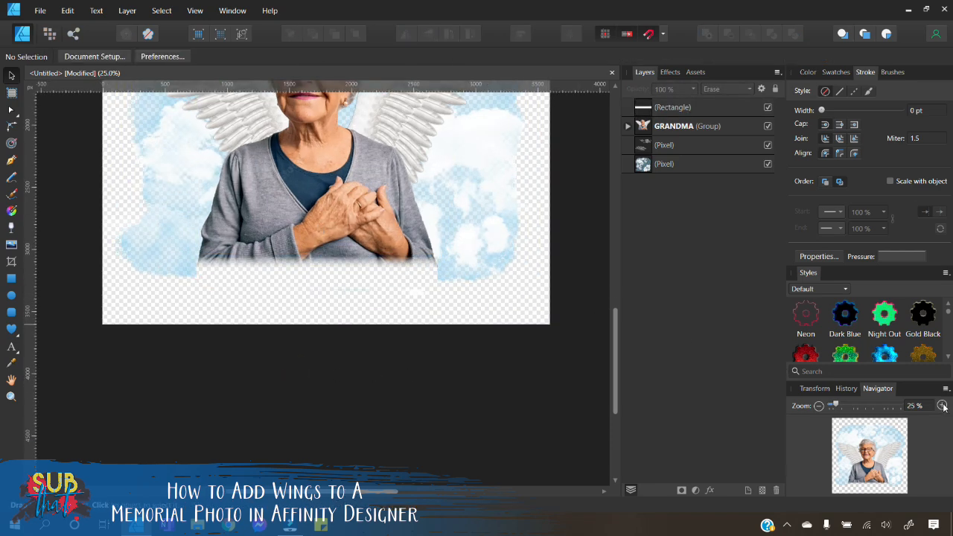
pyautogui.click(942, 406)
pyautogui.click(387, 276)
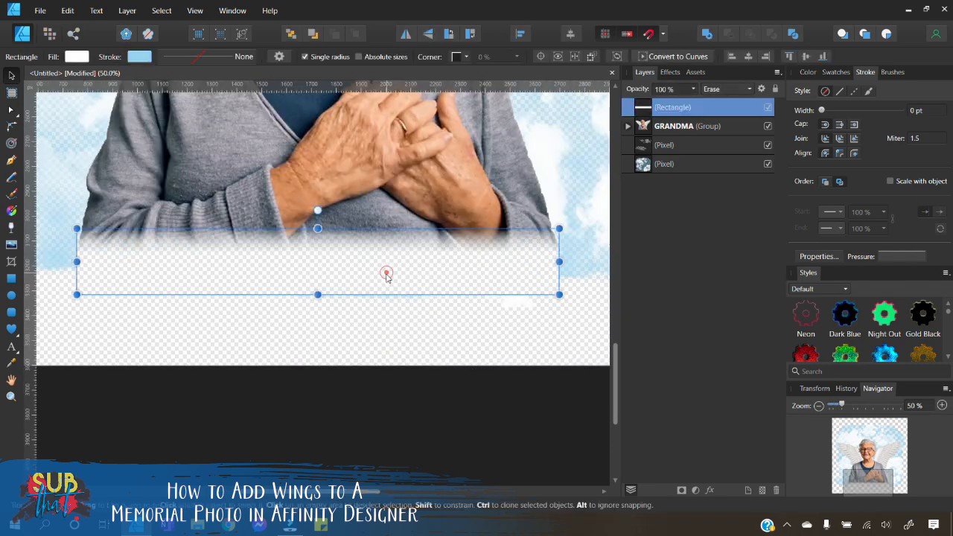
pyautogui.moveTo(318, 291); pyautogui.dragTo(318, 307)
# Step: Move the rectangle layer into the GRANDMA group, above the GMA layer
pyautogui.scroll(3, 371, 380)
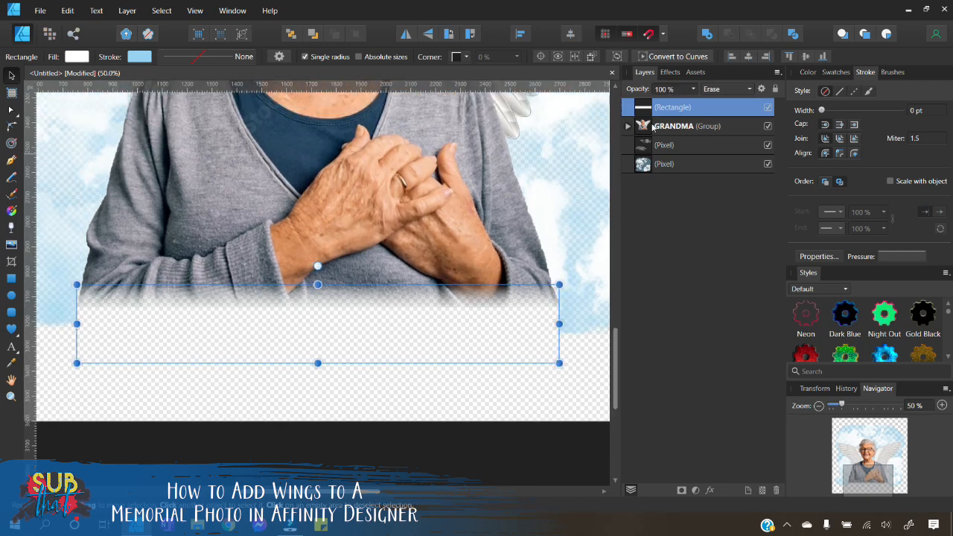
pyautogui.click(627, 127)
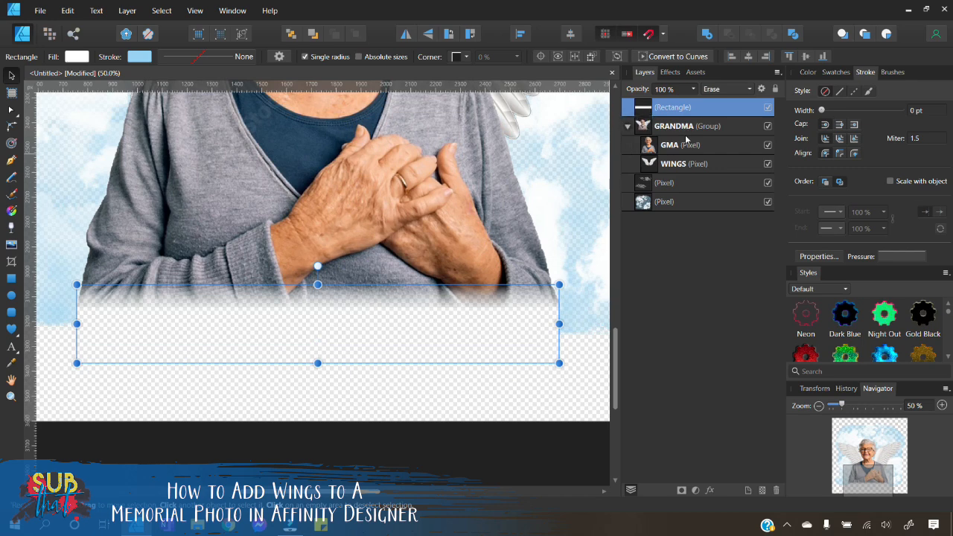
pyautogui.moveTo(640, 113)
pyautogui.mouseDown()
pyautogui.moveTo(647, 140)
pyautogui.moveTo(667, 140)
pyautogui.mouseUp()
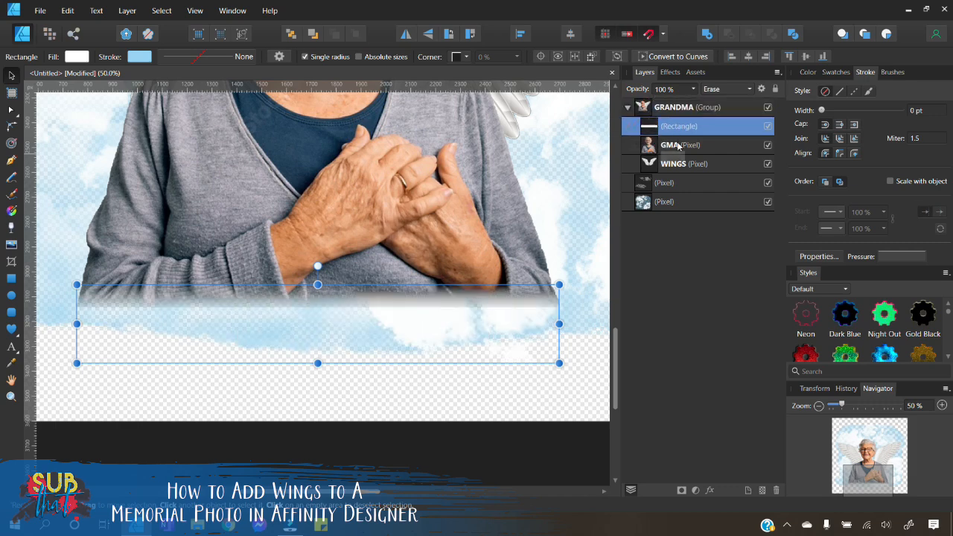
# Step: Group the rectangle together with the GMA layer
pyautogui.keyDown('shift'); pyautogui.click(668, 146); pyautogui.keyUp('shift')
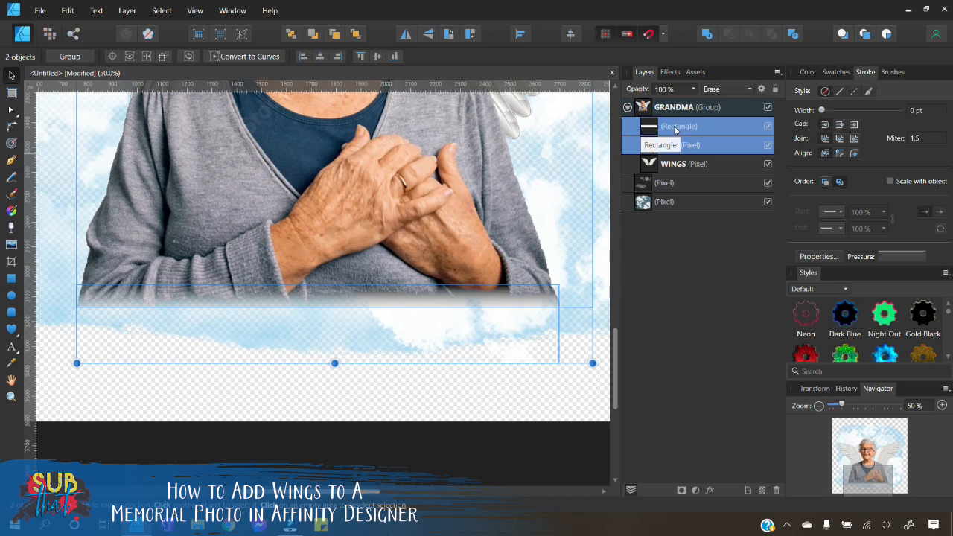
pyautogui.rightClick(673, 132)
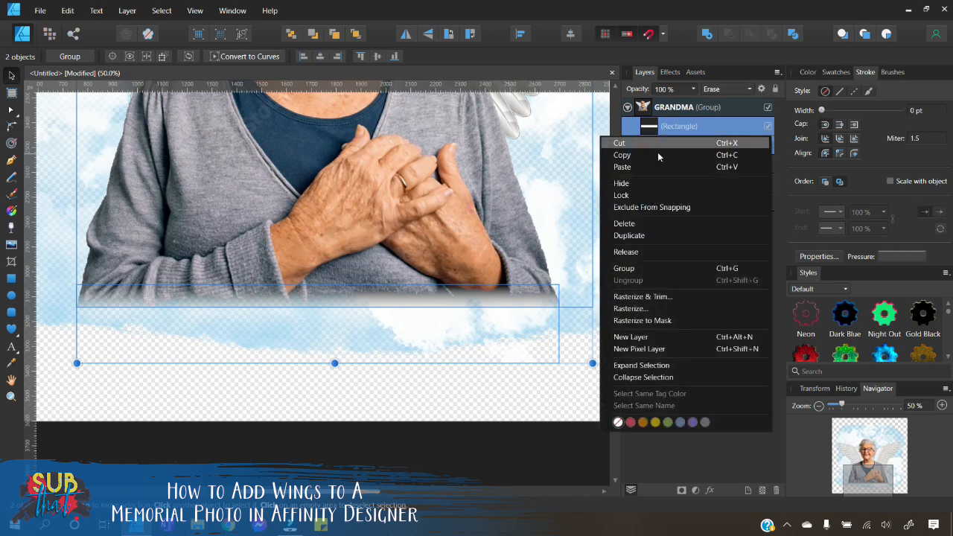
pyautogui.click(645, 266)
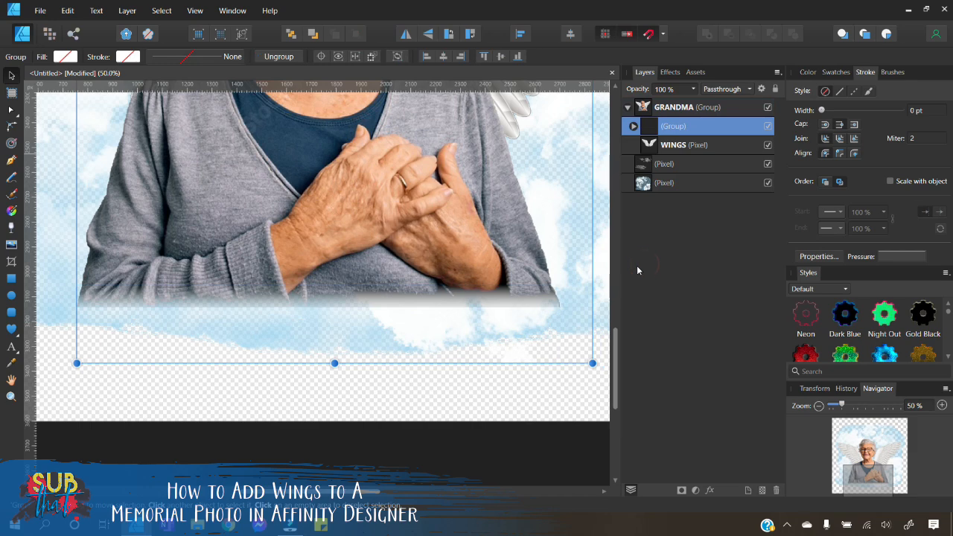
# Step: Expand the new group, select the rectangle and nudge it slightly upward
pyautogui.click(633, 127)
pyautogui.click(681, 145)
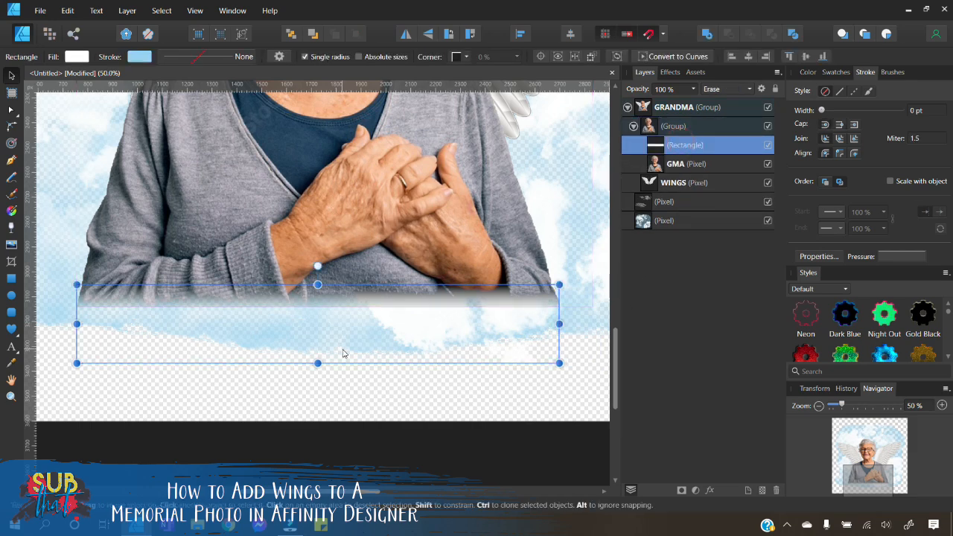
pyautogui.moveTo(380, 334); pyautogui.dragTo(380, 323)
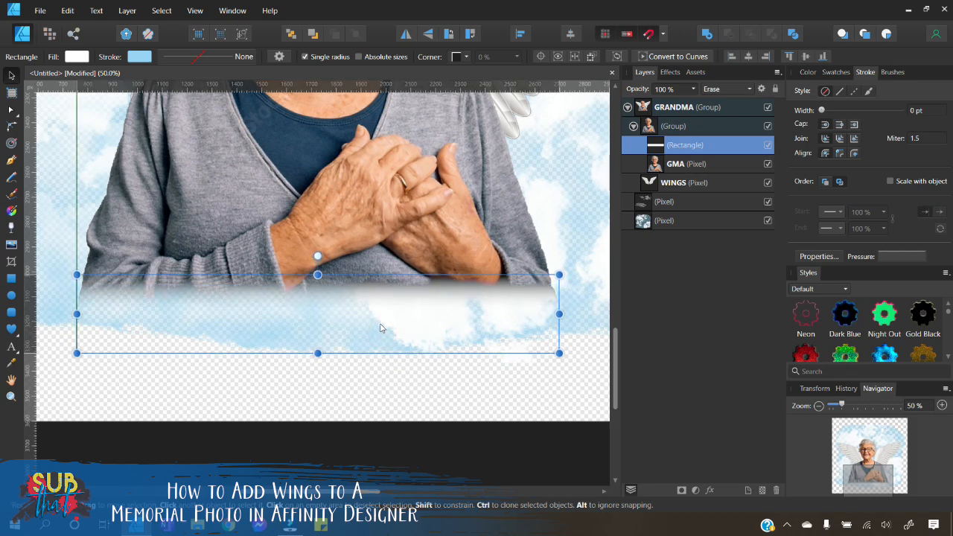
# Step: Redraw the rectangle's linear gradient so the woman's bottom edge fades smoothly, then deselect
pyautogui.click(12, 228)
pyautogui.moveTo(312, 313); pyautogui.dragTo(311, 275)
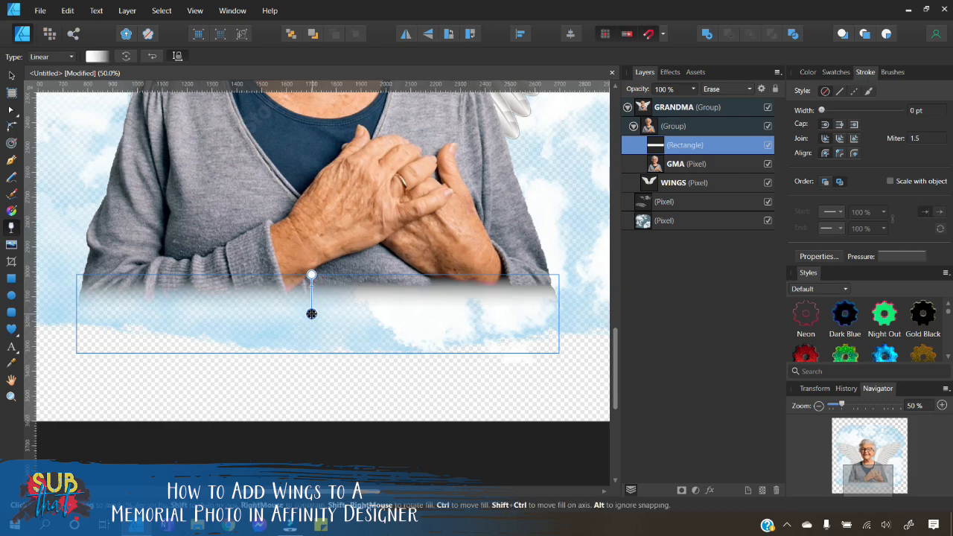
pyautogui.moveTo(311, 313); pyautogui.dragTo(311, 307)
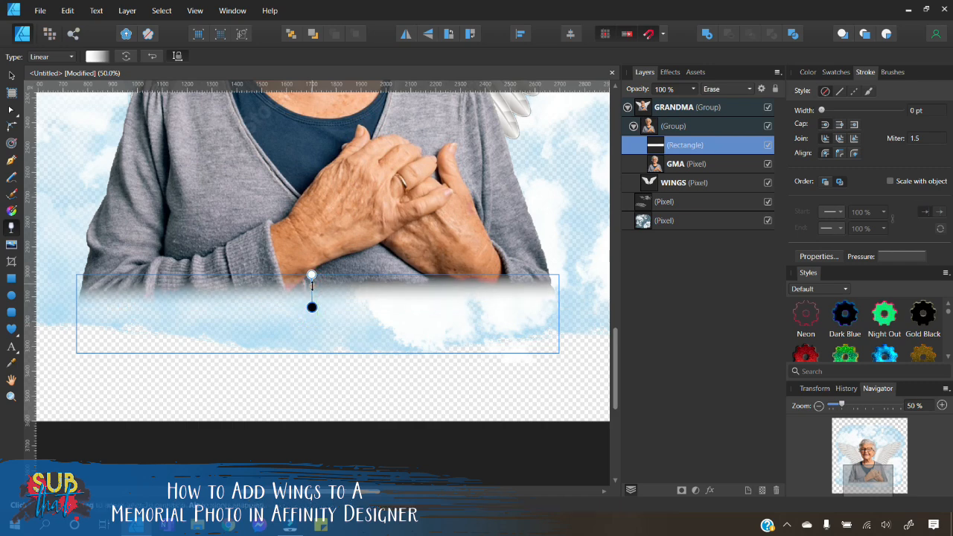
pyautogui.click(11, 75)
pyautogui.click(446, 418)
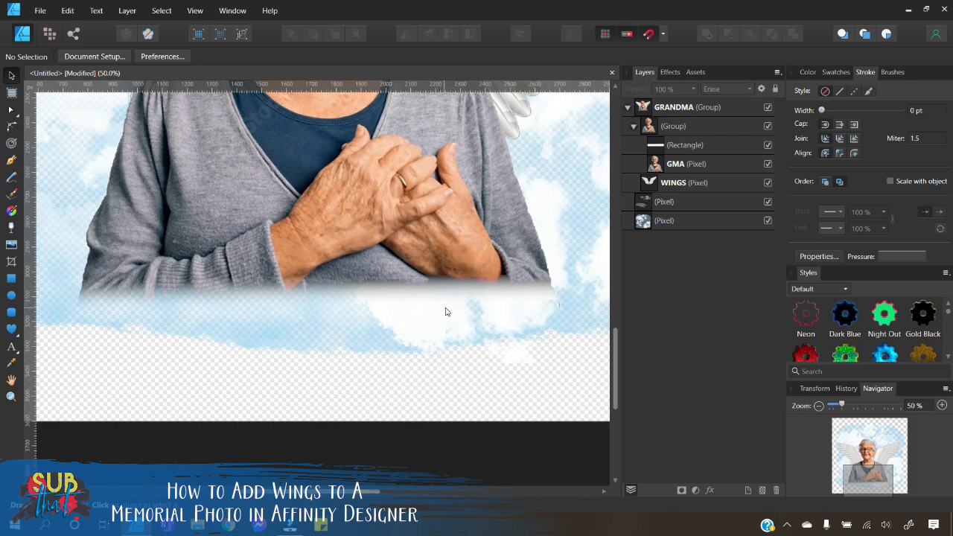
# Step: Toggle the rectangle's visibility off and back on to compare the faded edge, then deselect
pyautogui.click(699, 166)
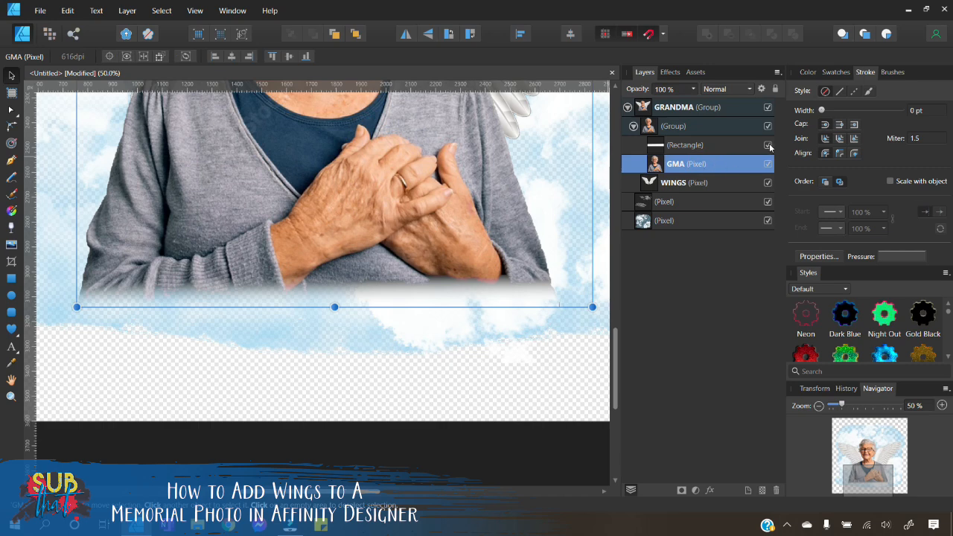
pyautogui.click(768, 145)
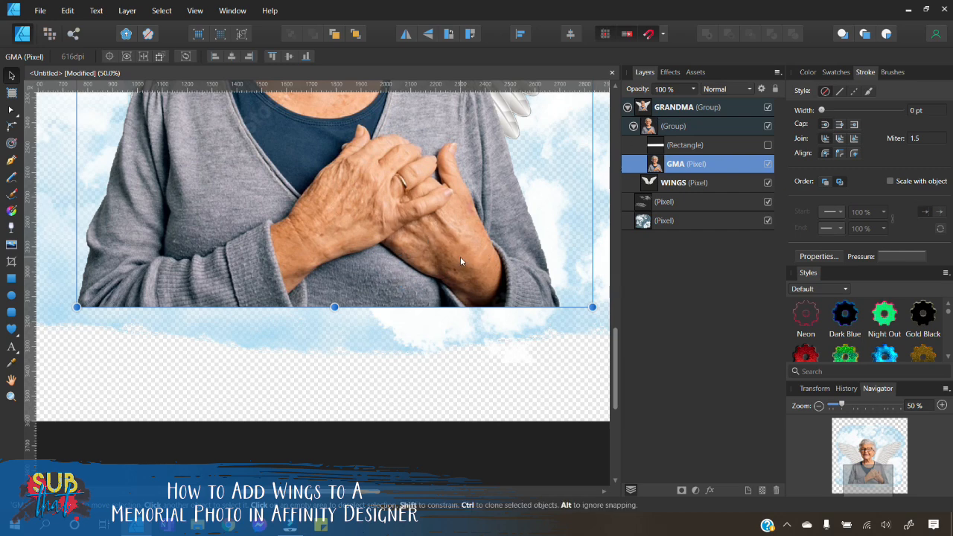
pyautogui.click(768, 145)
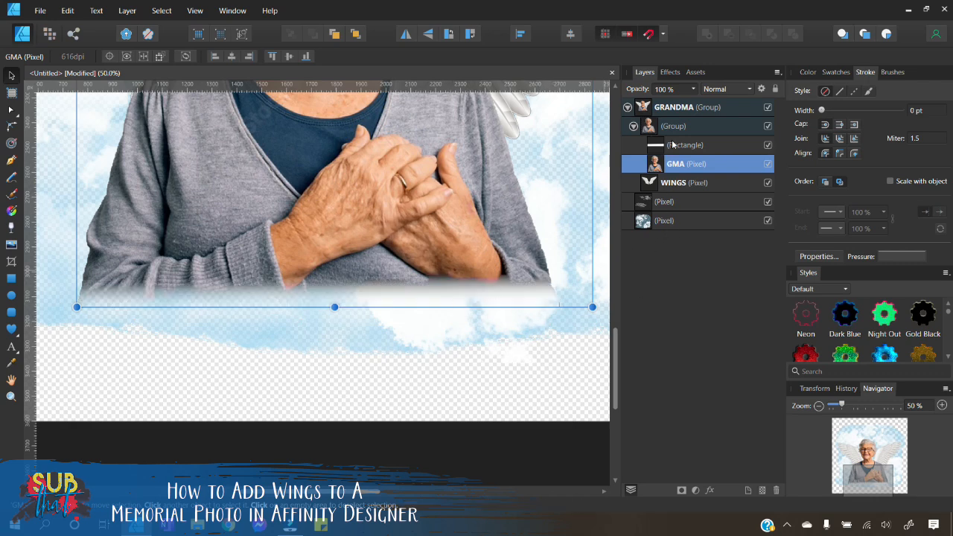
pyautogui.click(672, 144)
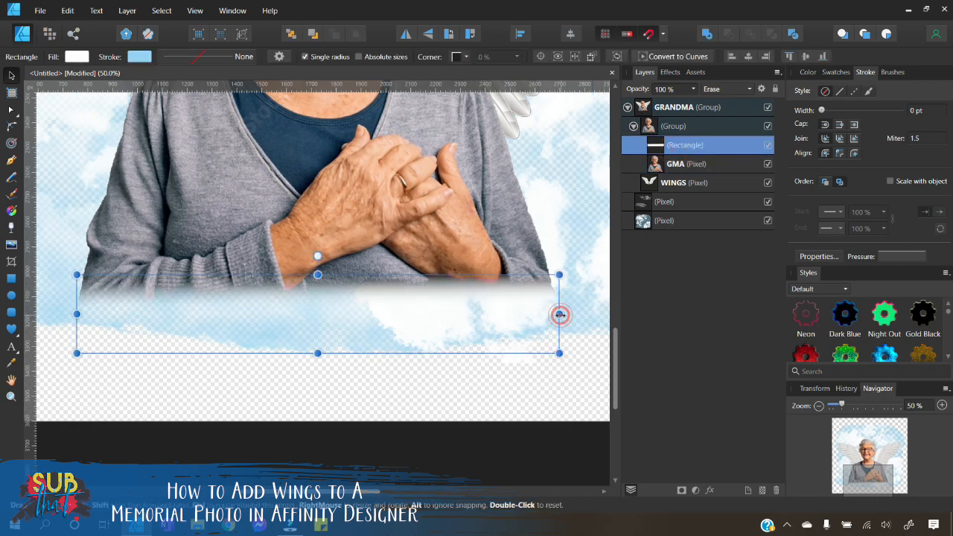
pyautogui.click(507, 412)
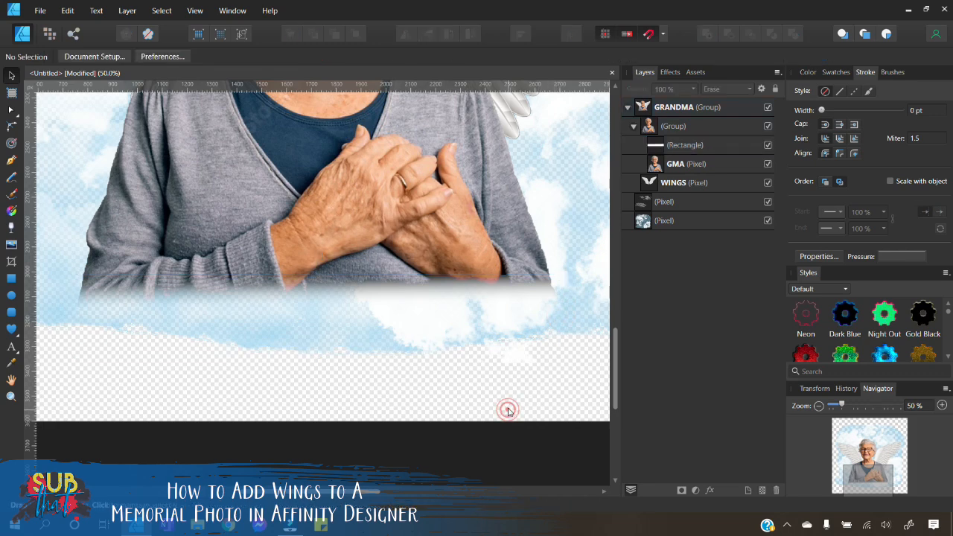
# Step: Zoom out to inspect the whole composition, then zoom back in on the faded bottom edge
pyautogui.click(820, 408)
pyautogui.click(820, 407)
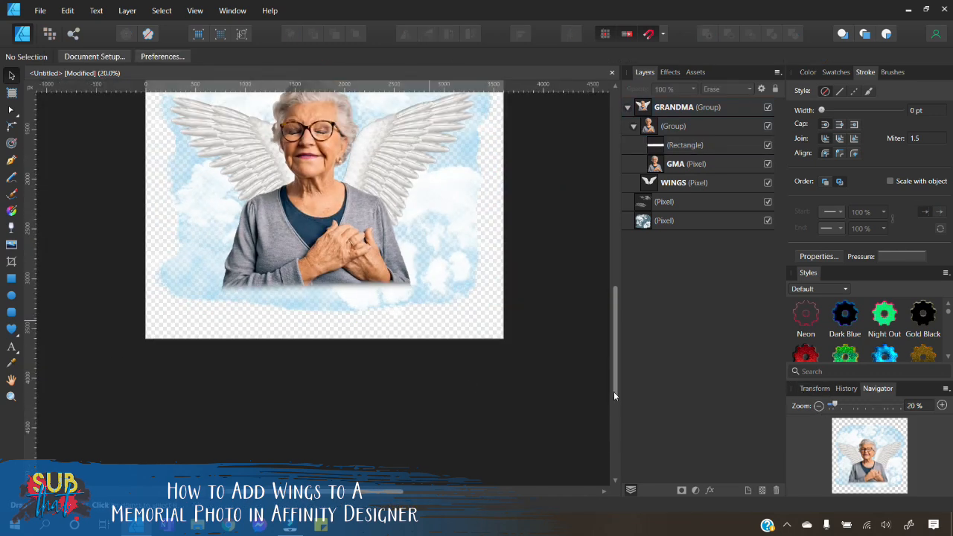
pyautogui.scroll(1, 422, 388)
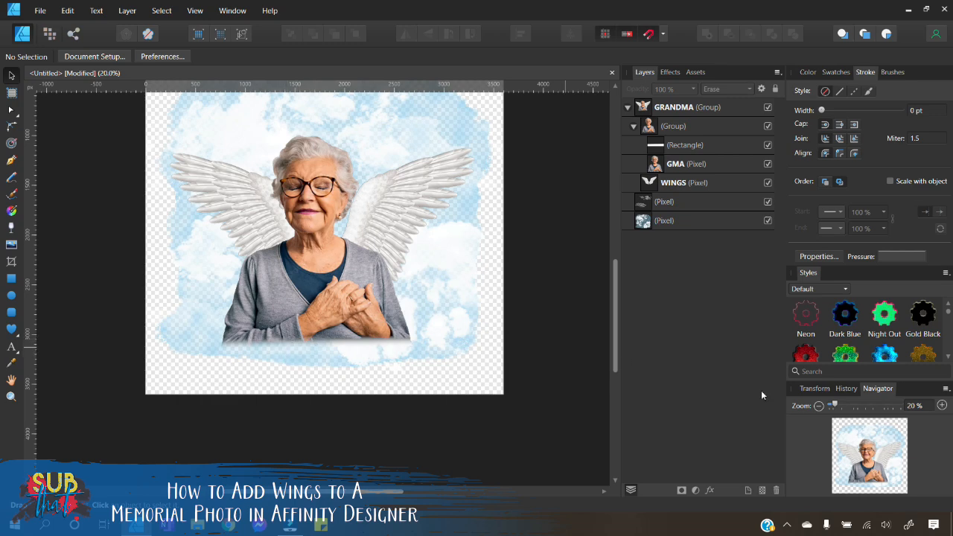
pyautogui.click(942, 405)
pyautogui.click(942, 405)
pyautogui.scroll(-5, 477, 355)
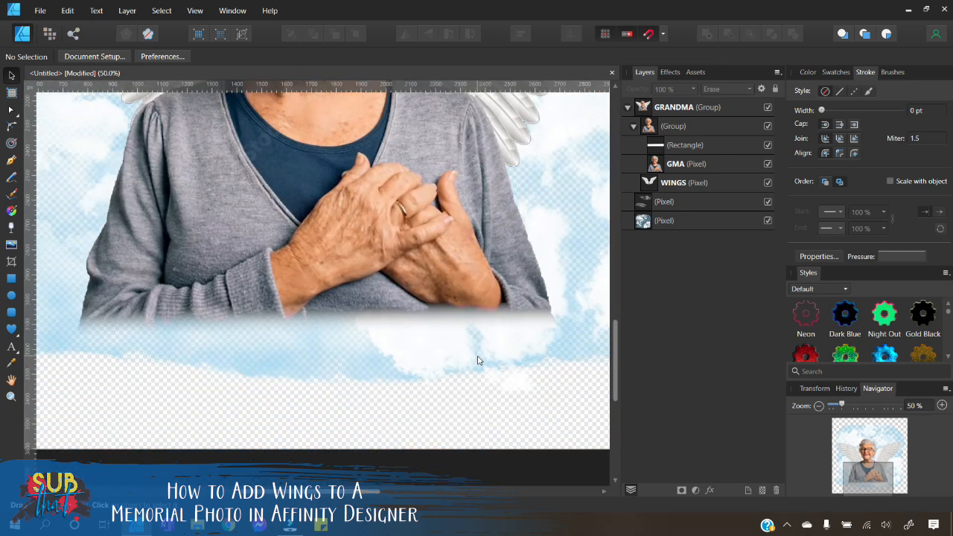
# Step: Select the fade rectangle and stretch it taller by extending its top and bottom edges
pyautogui.click(694, 145)
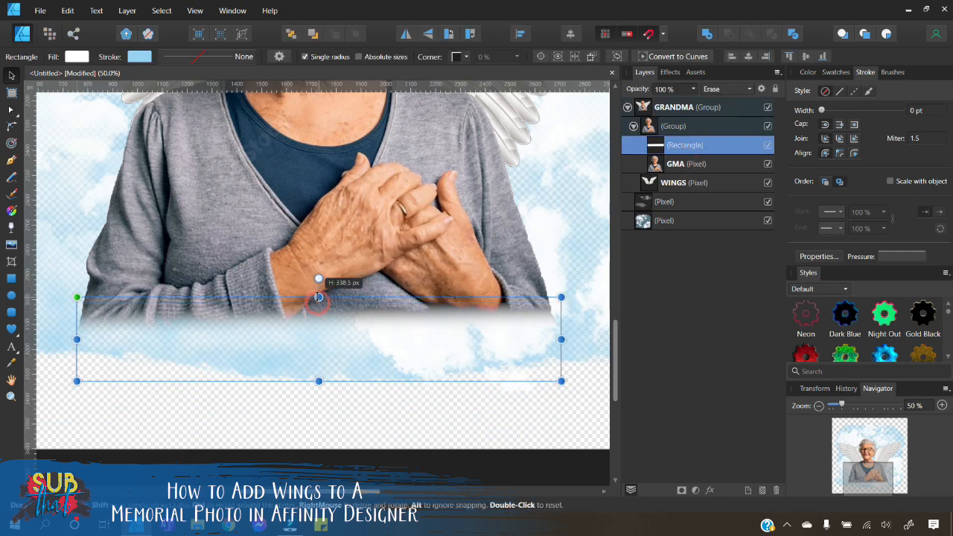
pyautogui.moveTo(319, 303); pyautogui.dragTo(318, 293)
pyautogui.moveTo(318, 381); pyautogui.dragTo(318, 391)
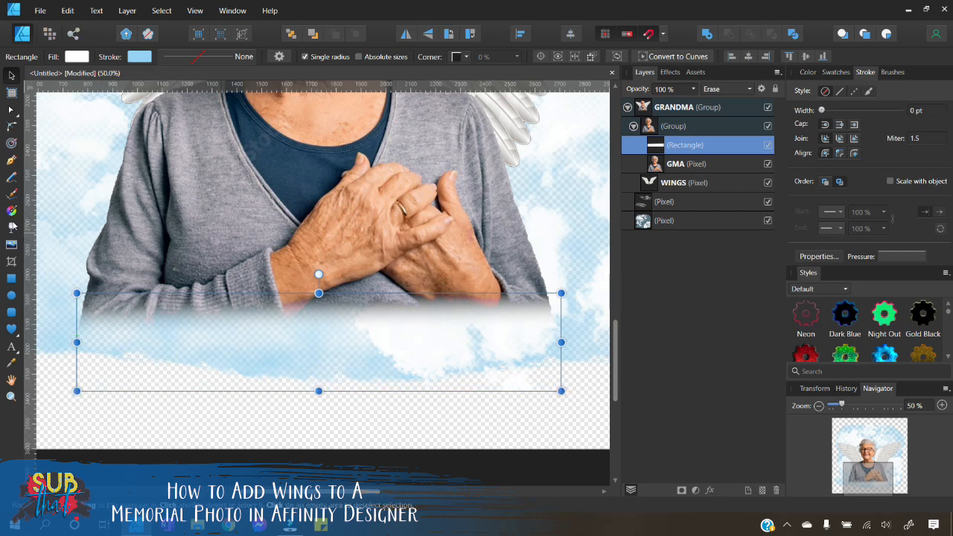
# Step: Readjust the rectangle's linear gradient end points to soften the woman's bottom fade, then deselect
pyautogui.click(12, 227)
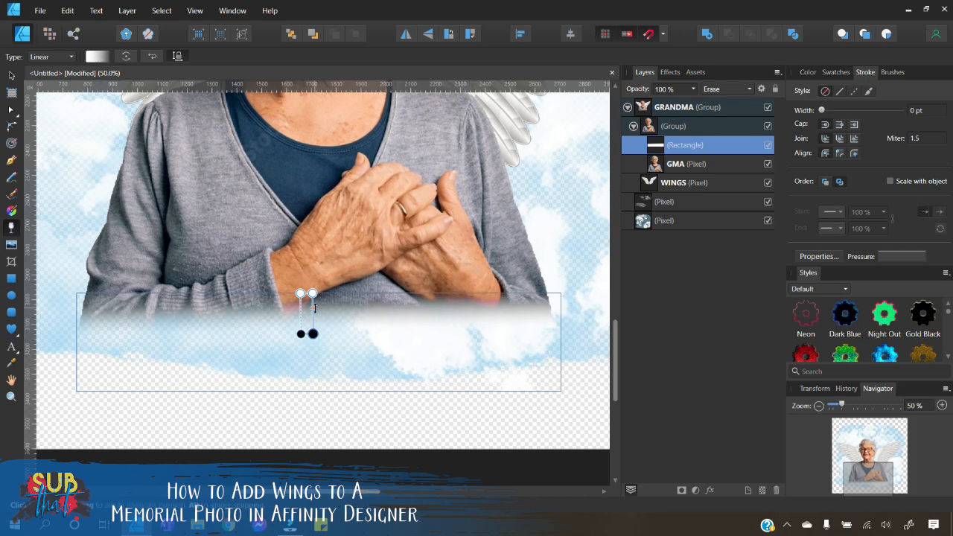
pyautogui.moveTo(314, 307); pyautogui.dragTo(315, 310)
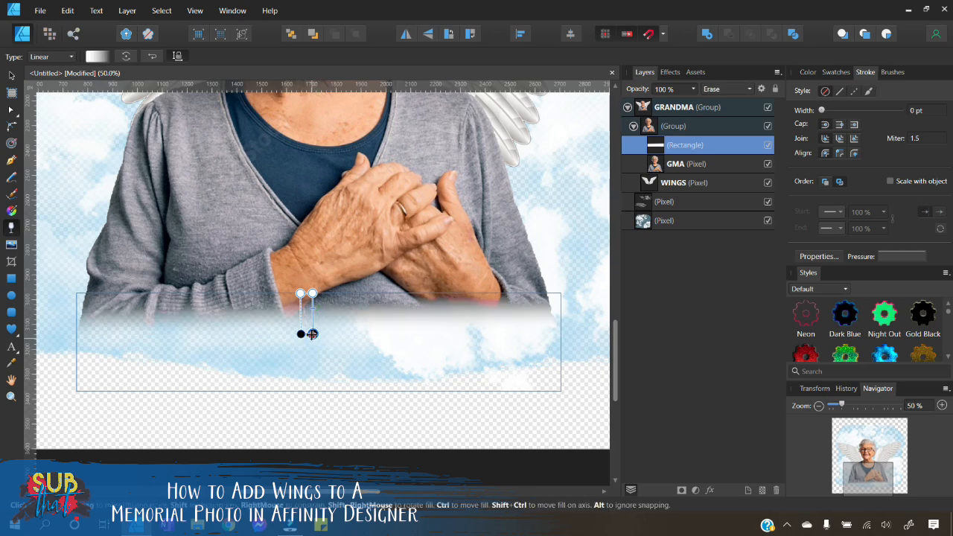
pyautogui.moveTo(312, 333); pyautogui.dragTo(312, 342)
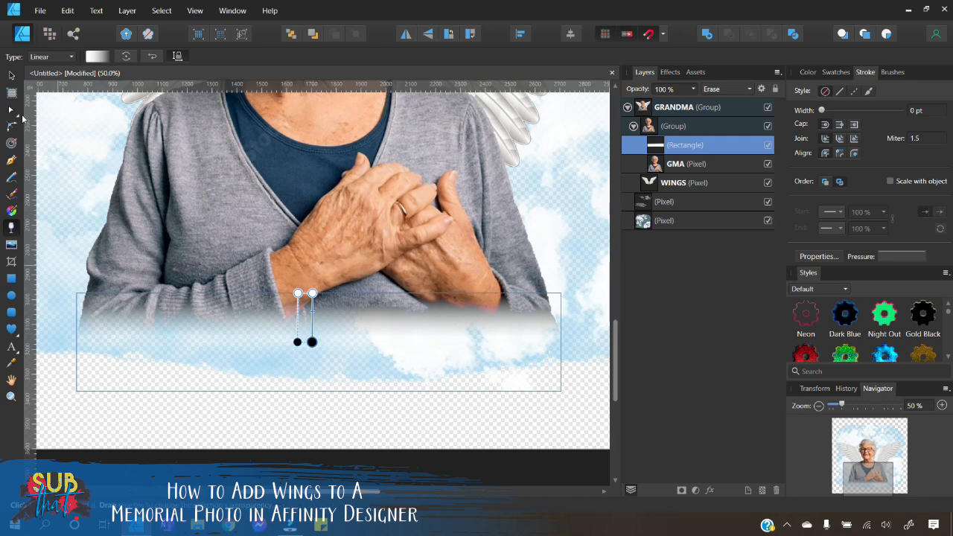
pyautogui.click(11, 76)
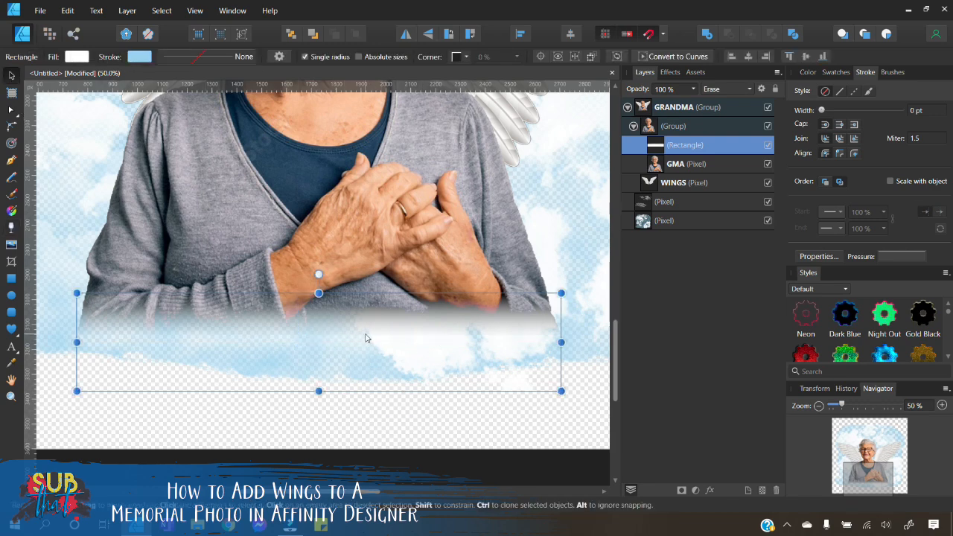
pyautogui.click(12, 230)
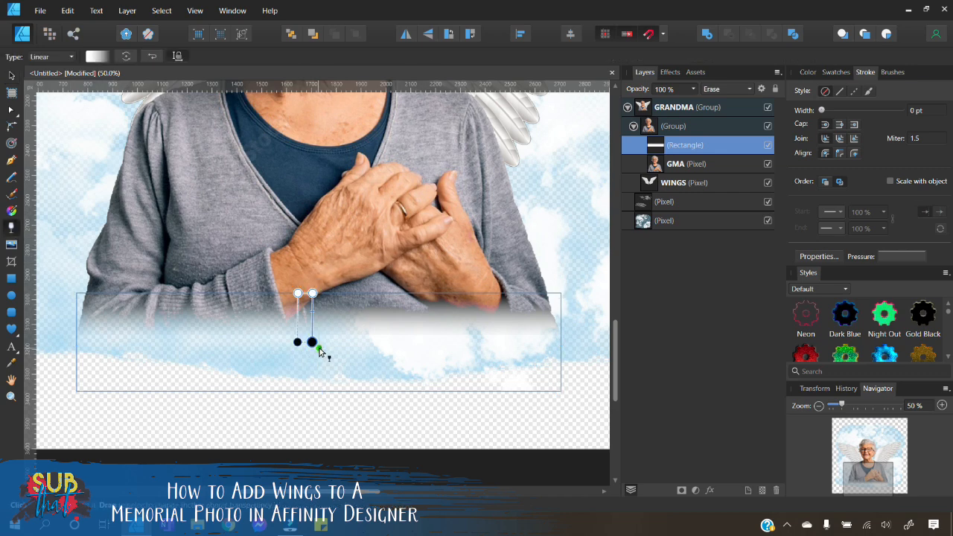
pyautogui.moveTo(311, 342); pyautogui.dragTo(312, 342)
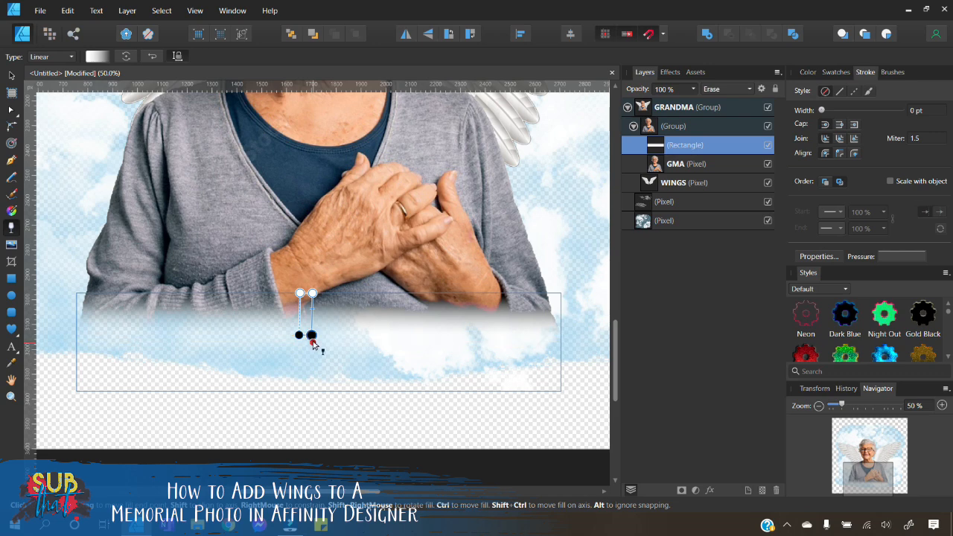
pyautogui.click(361, 427)
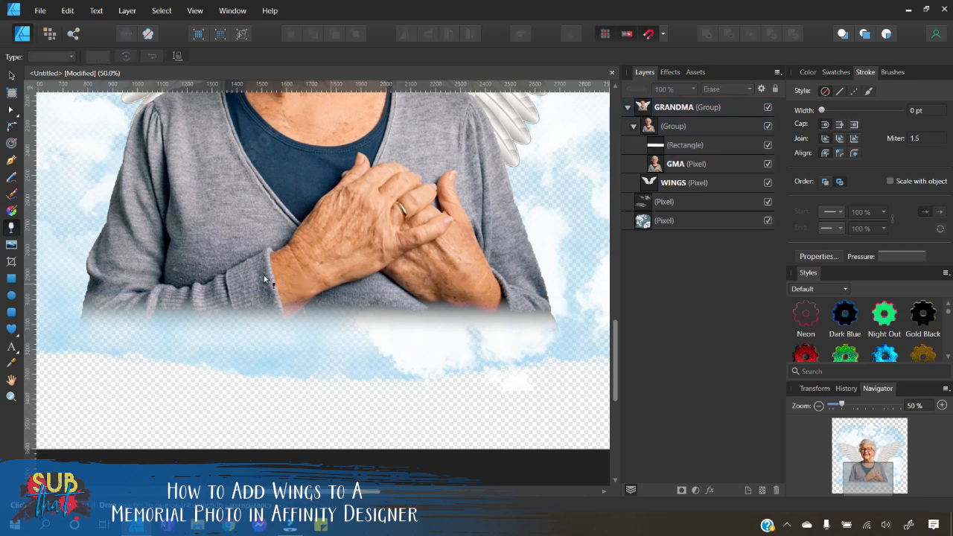
# Step: Add artistic text reading "Rest In Peace" below the woman
pyautogui.click(12, 75)
pyautogui.click(820, 406)
pyautogui.click(819, 406)
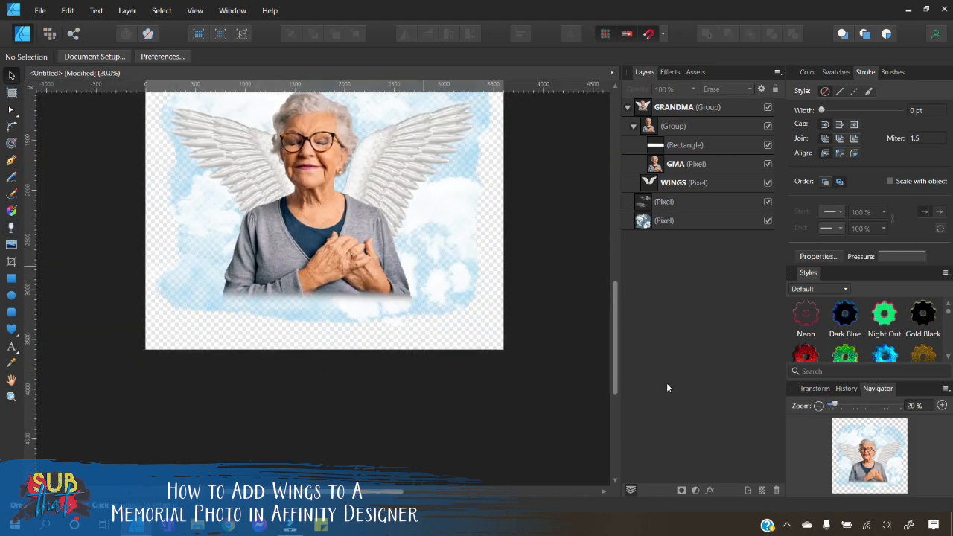
pyautogui.scroll(1, 544, 373)
pyautogui.scroll(1, 543, 376)
pyautogui.click(627, 108)
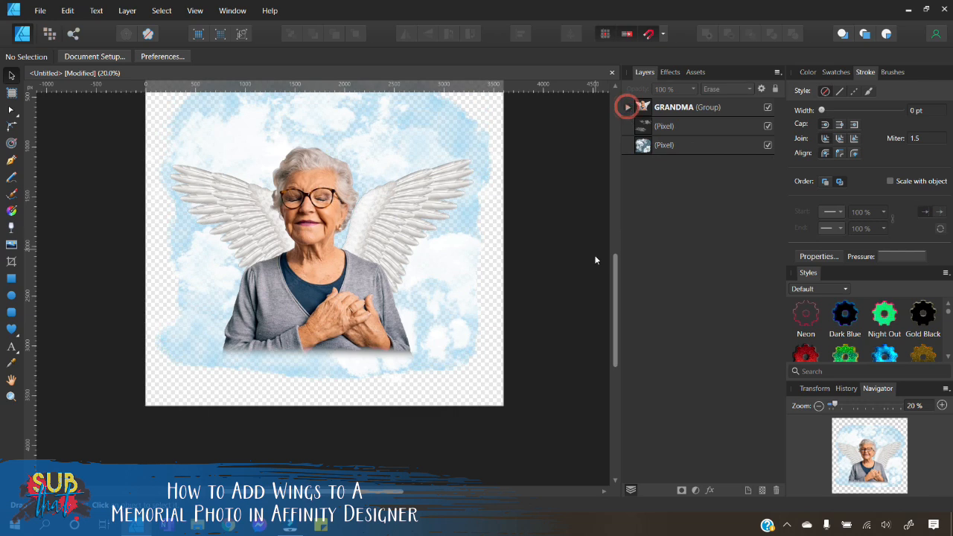
pyautogui.scroll(1, 540, 315)
pyautogui.click(12, 347)
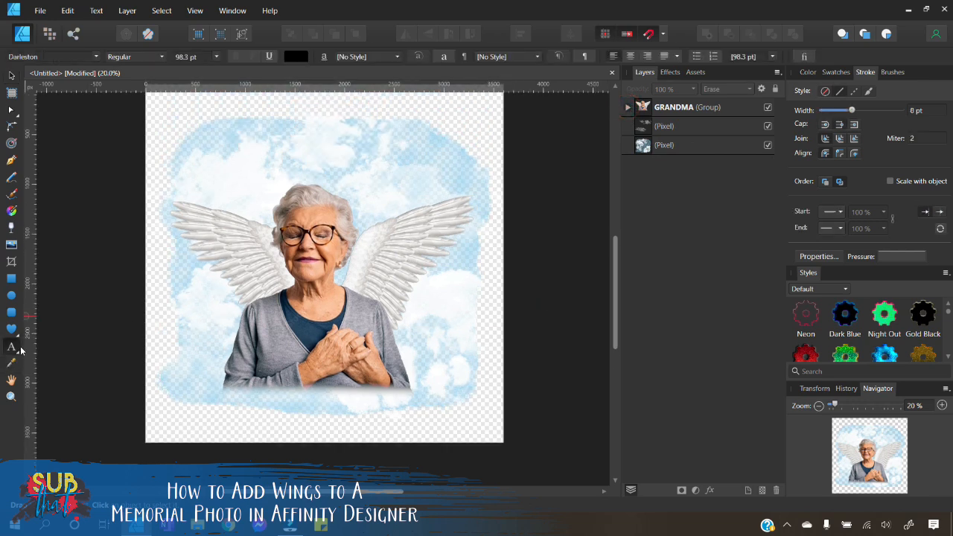
pyautogui.moveTo(182, 381); pyautogui.dragTo(185, 432)
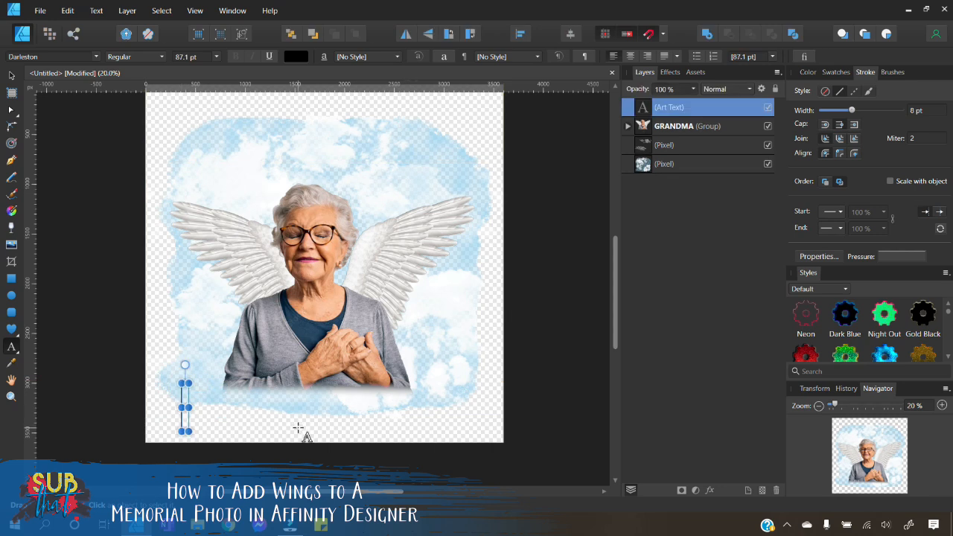
pyautogui.write('Ruth P')
pyautogui.write('eac')
pyautogui.write('e')
pyautogui.press('Escape')
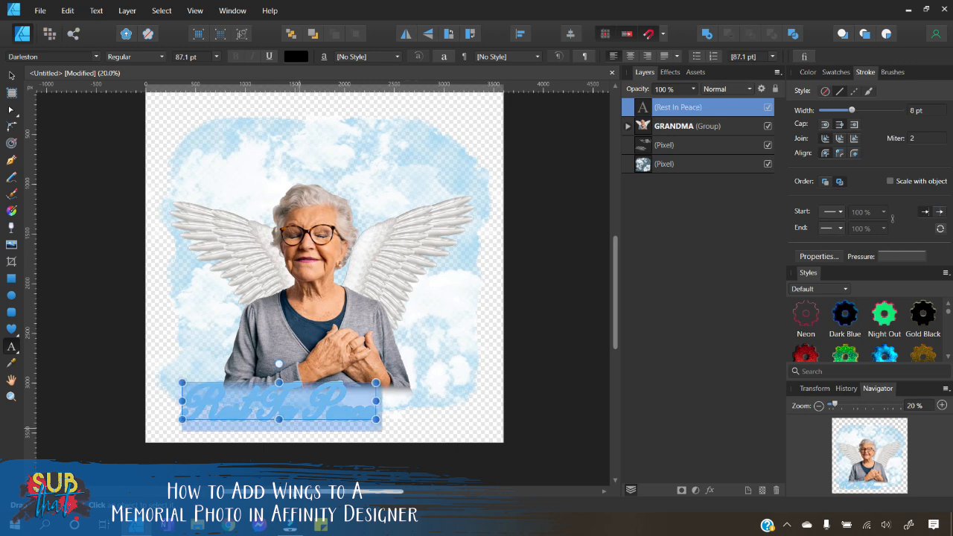
# Step: Set the text's fill to black and its stroke style to none
pyautogui.click(808, 72)
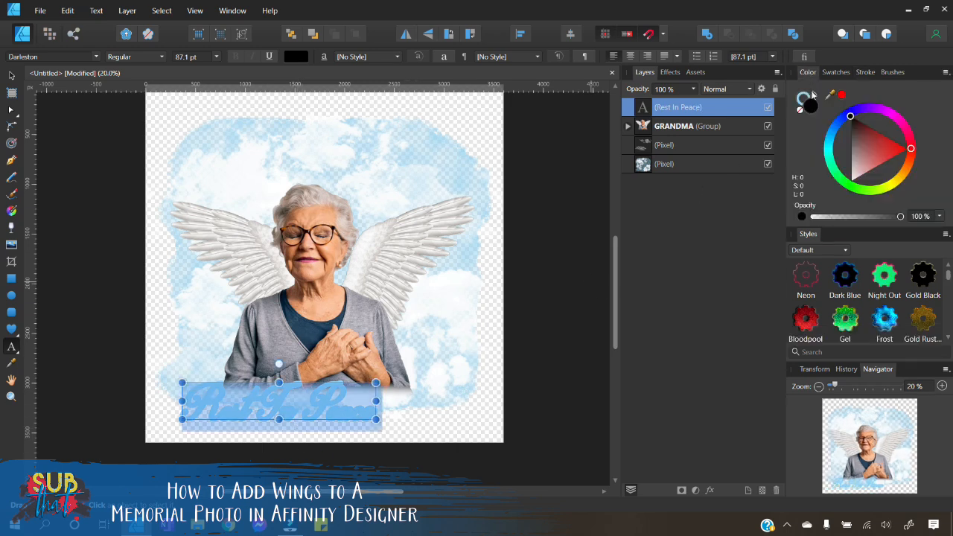
pyautogui.click(801, 99)
pyautogui.click(800, 111)
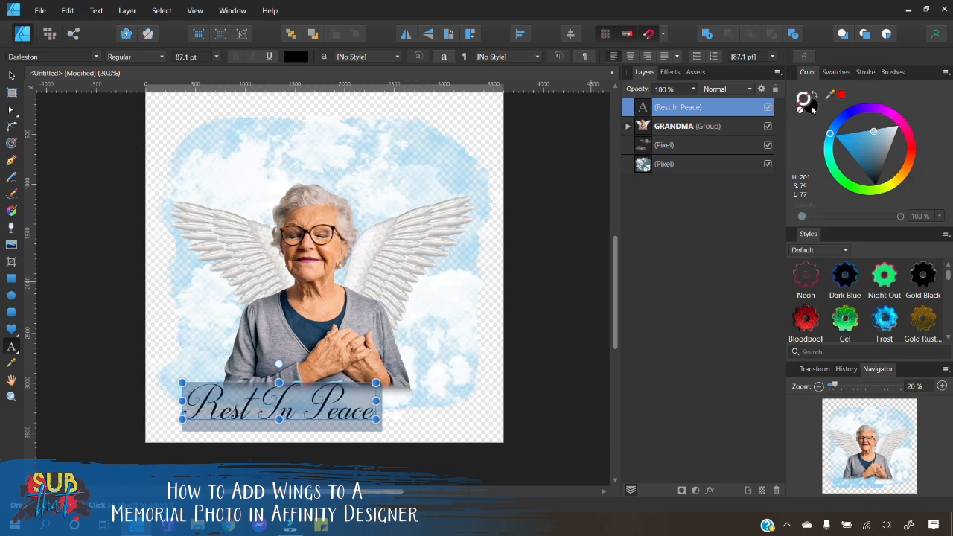
pyautogui.click(865, 72)
pyautogui.click(824, 91)
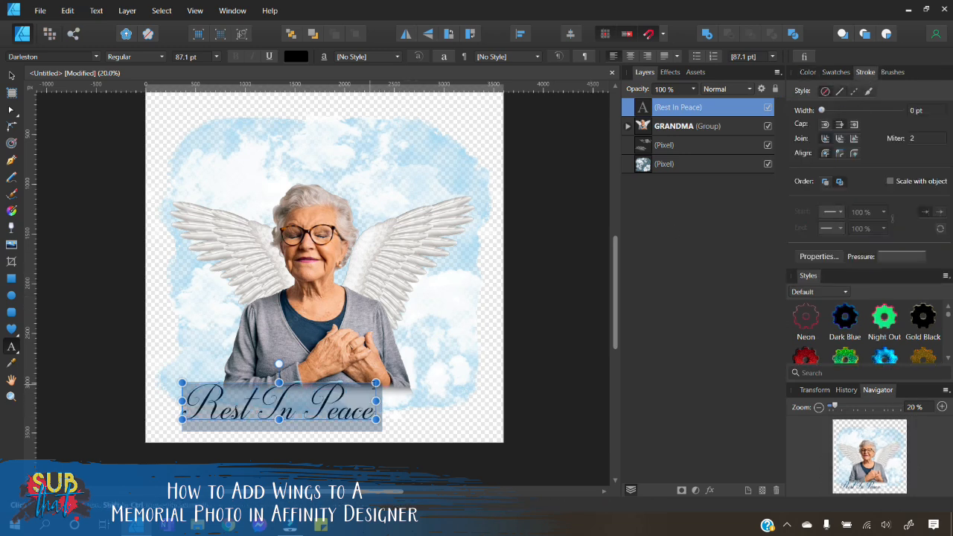
# Step: Enlarge the text to about 139.7 pt so it spans the composition's width
pyautogui.moveTo(376, 382)
pyautogui.mouseDown()
pyautogui.moveTo(492, 361)
pyautogui.moveTo(484, 362)
pyautogui.mouseUp()
pyautogui.moveTo(183, 362); pyautogui.dragTo(173, 360)
pyautogui.click(11, 75)
pyautogui.moveTo(445, 411); pyautogui.dragTo(434, 412)
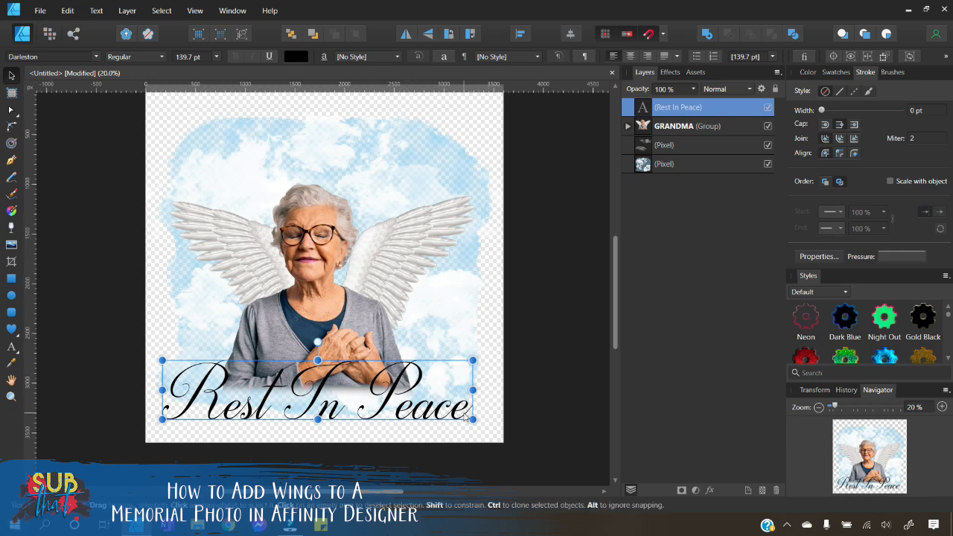
# Step: Give the selected text a dark blue stroke of 0.7 pt width, then deselect
pyautogui.moveTo(467, 410); pyautogui.dragTo(159, 397)
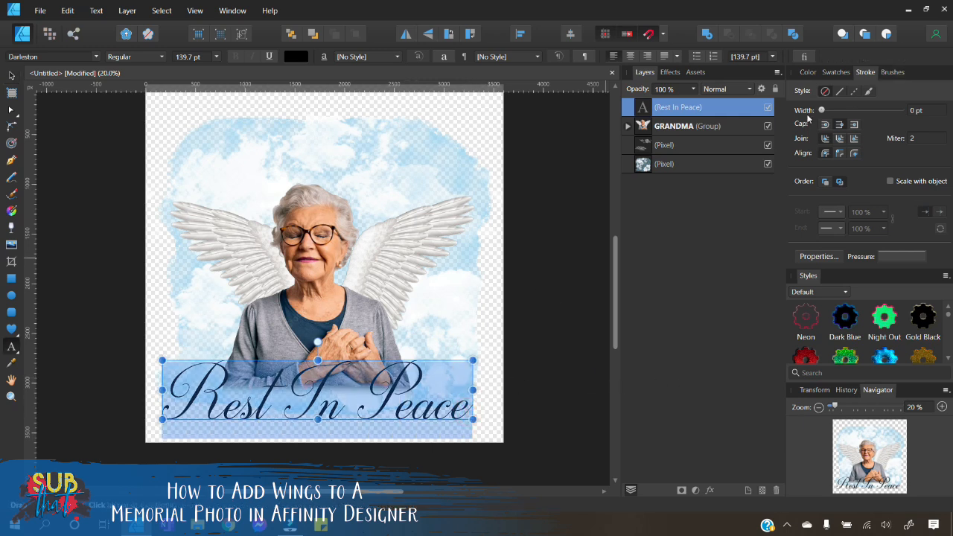
pyautogui.click(807, 71)
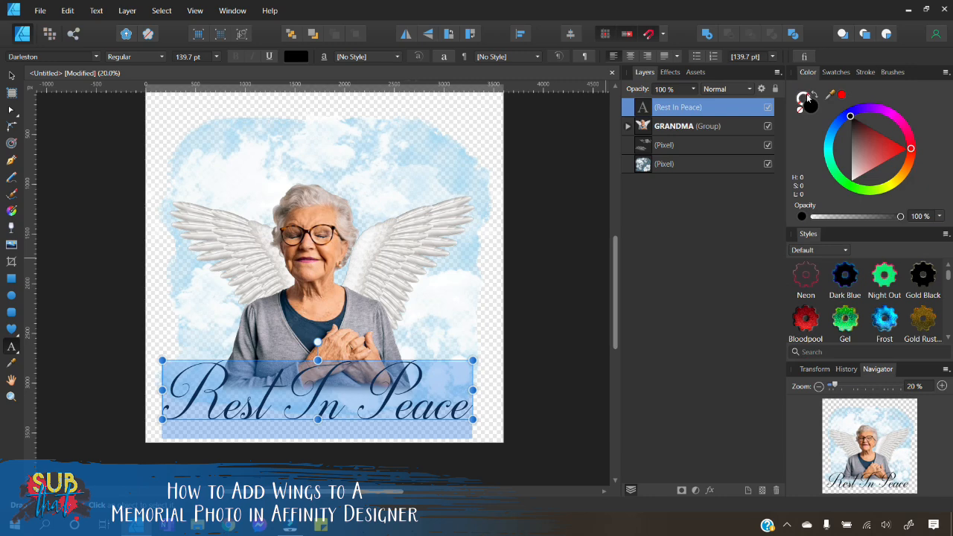
pyautogui.click(806, 97)
pyautogui.moveTo(884, 154); pyautogui.dragTo(875, 218)
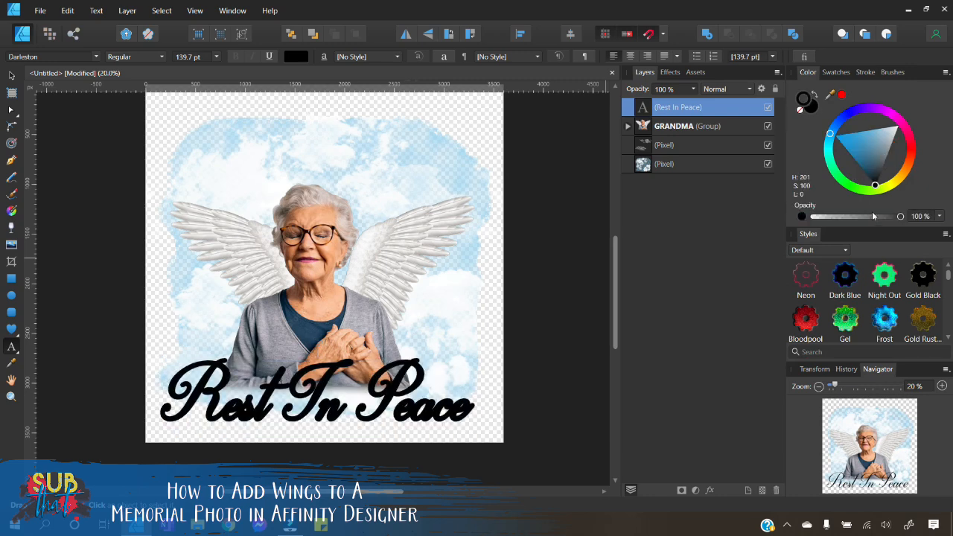
pyautogui.click(866, 73)
pyautogui.moveTo(850, 111); pyautogui.dragTo(834, 113)
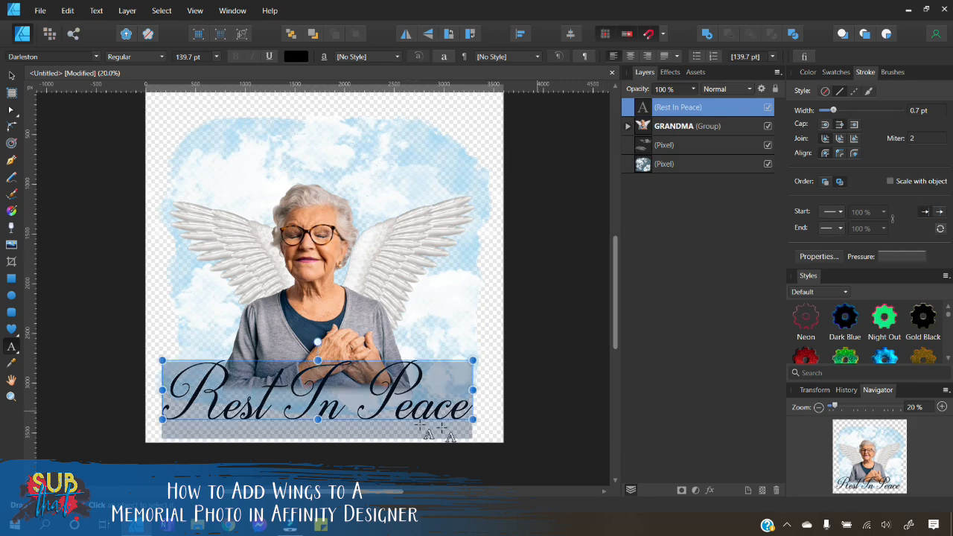
pyautogui.click(11, 76)
pyautogui.click(57, 164)
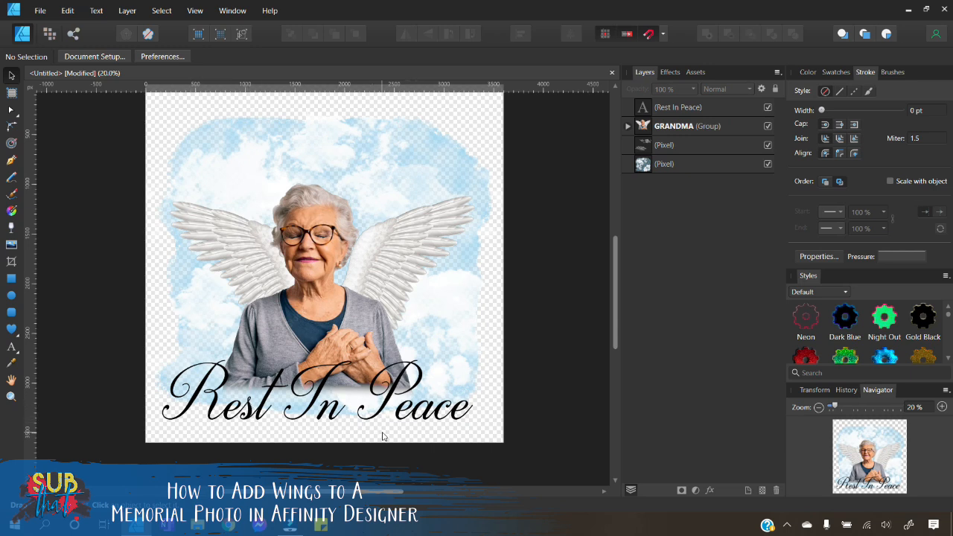
# Step: Add a white Outer Glow with 100 px radius to the text and nudge it slightly down
pyautogui.click(411, 408)
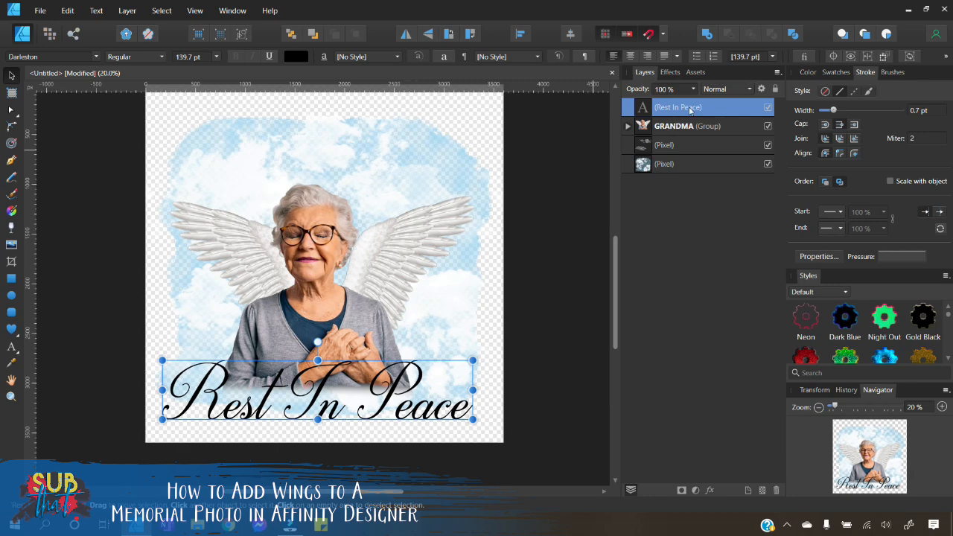
pyautogui.click(669, 73)
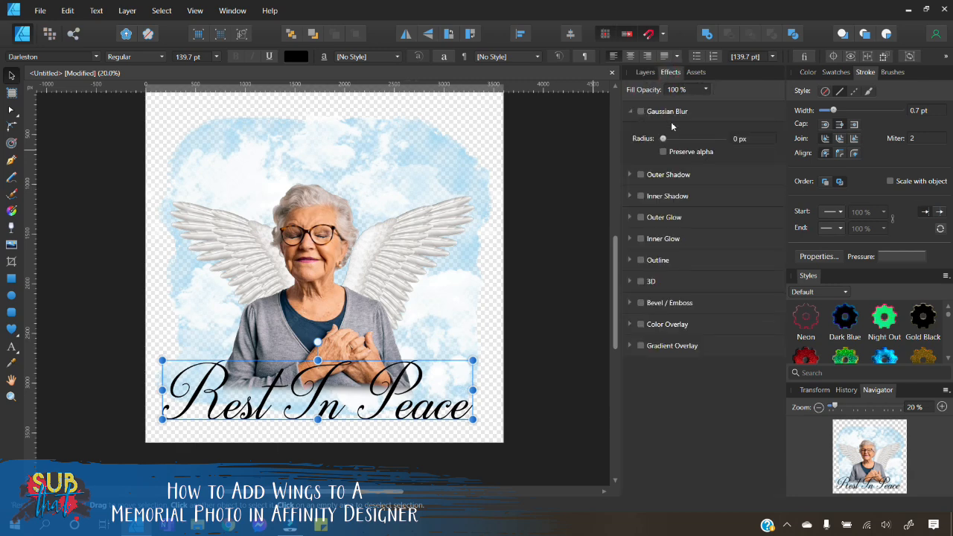
pyautogui.click(641, 217)
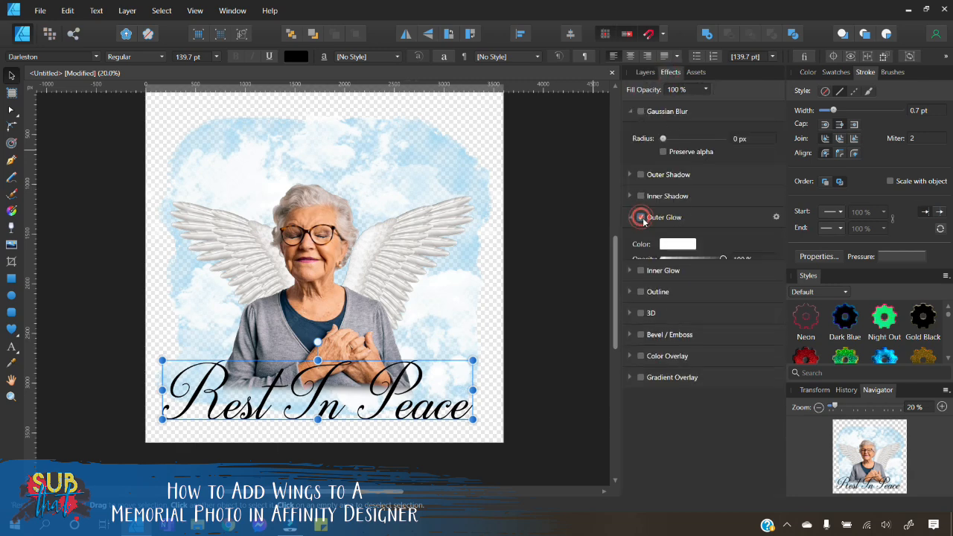
pyautogui.moveTo(662, 274); pyautogui.dragTo(721, 278)
pyautogui.moveTo(413, 395); pyautogui.dragTo(412, 398)
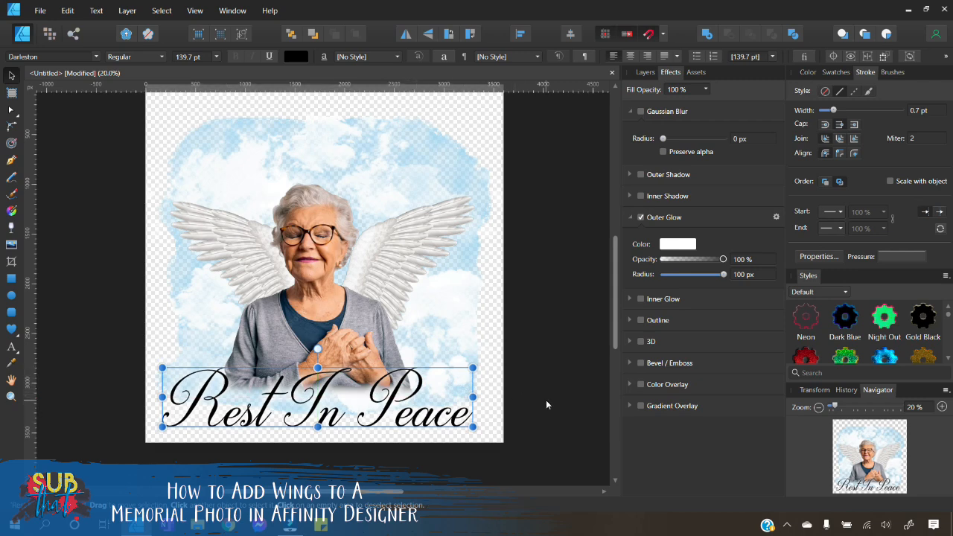
pyautogui.click(546, 400)
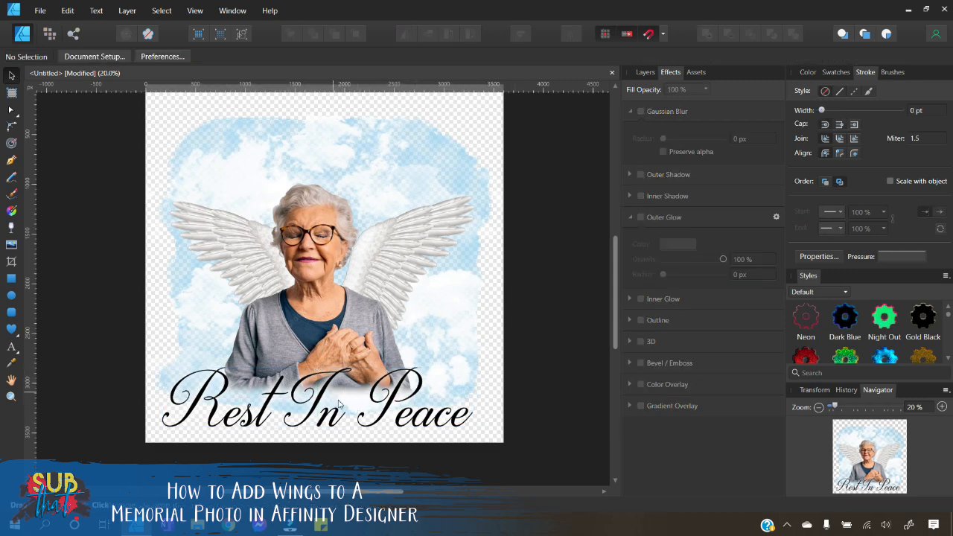
# Step: Export the whole document as a 3600 px PNG named "GRANDMA MEMORIAL" in Downloads
pyautogui.click(645, 72)
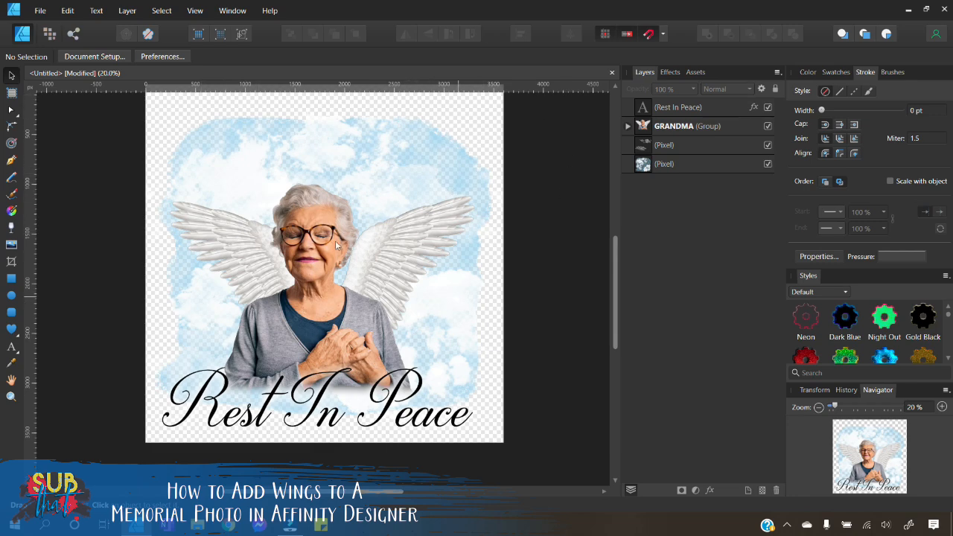
pyautogui.scroll(1, 331, 350)
pyautogui.scroll(-3, 331, 350)
pyautogui.scroll(2, 330, 351)
pyautogui.scroll(1, 505, 358)
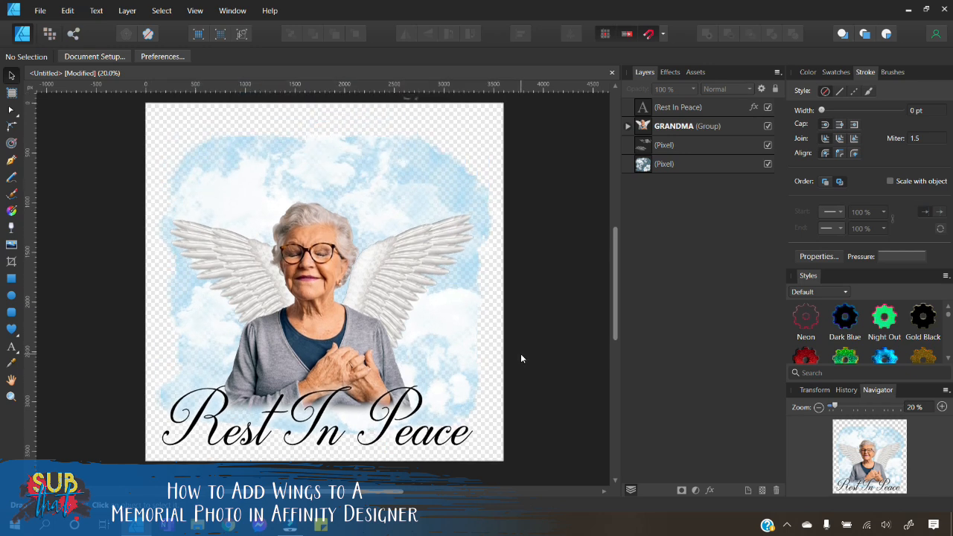
pyautogui.click(40, 12)
pyautogui.click(45, 224)
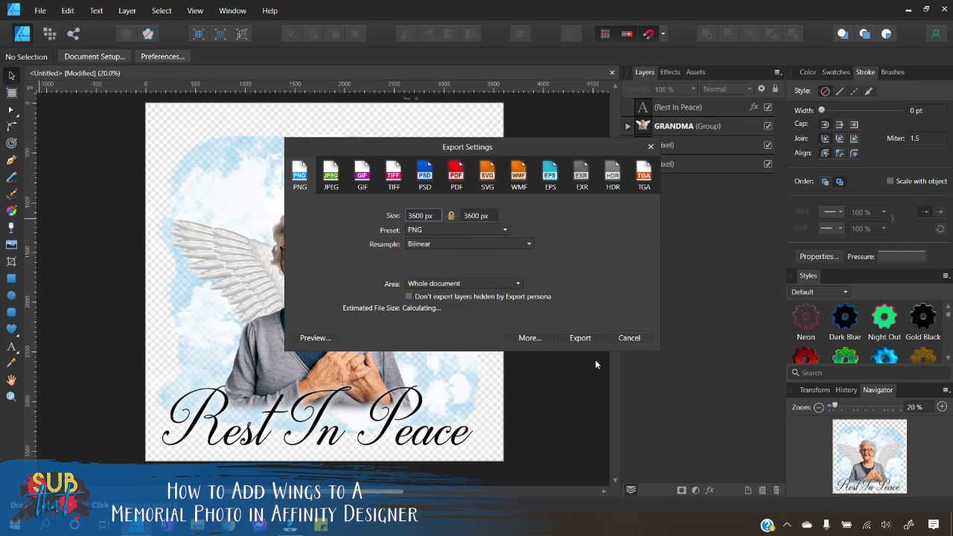
pyautogui.click(583, 339)
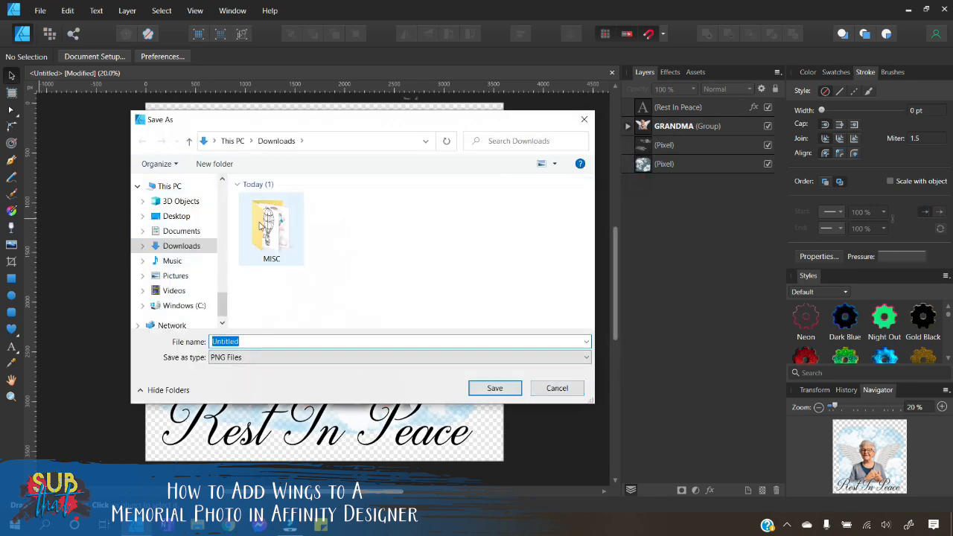
pyautogui.write('GRANDMA')
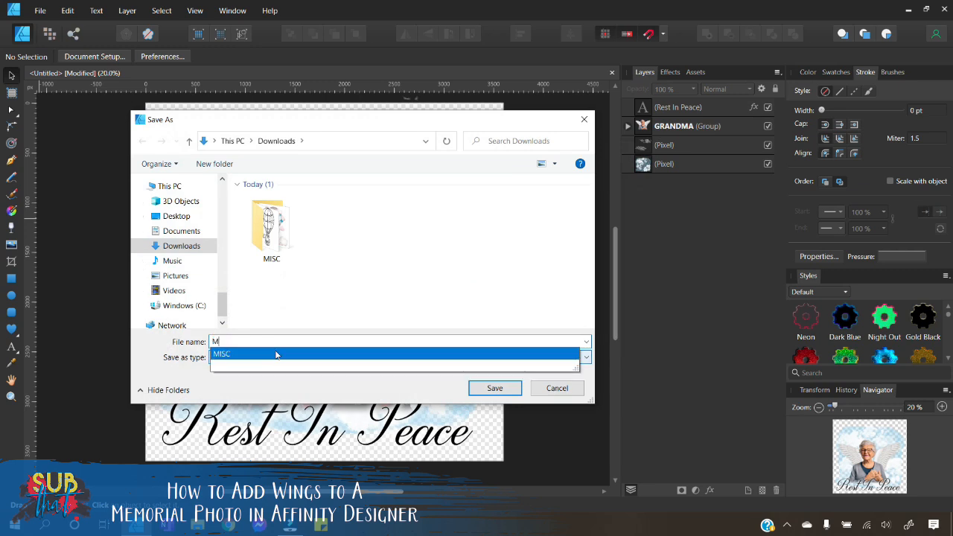
pyautogui.write(' MEMORIAL')
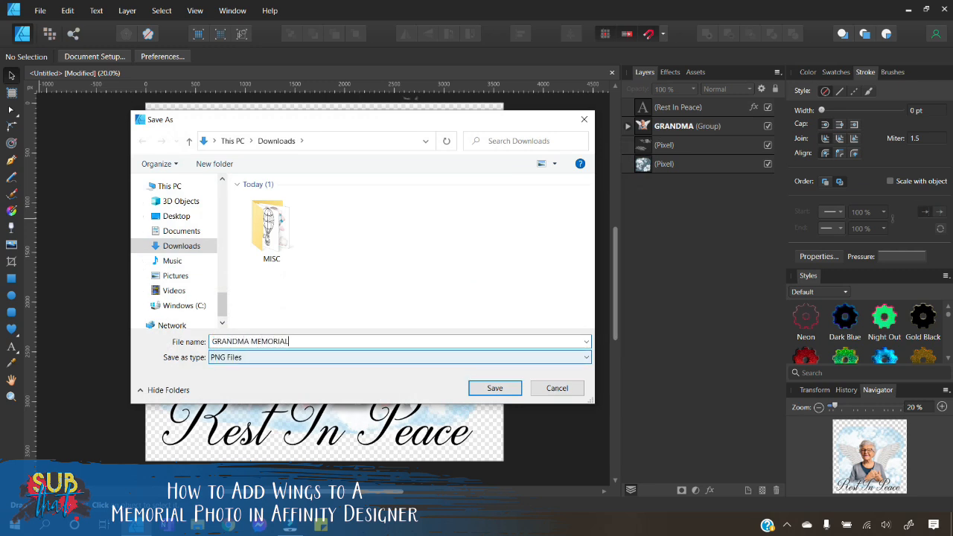
pyautogui.press('Return')
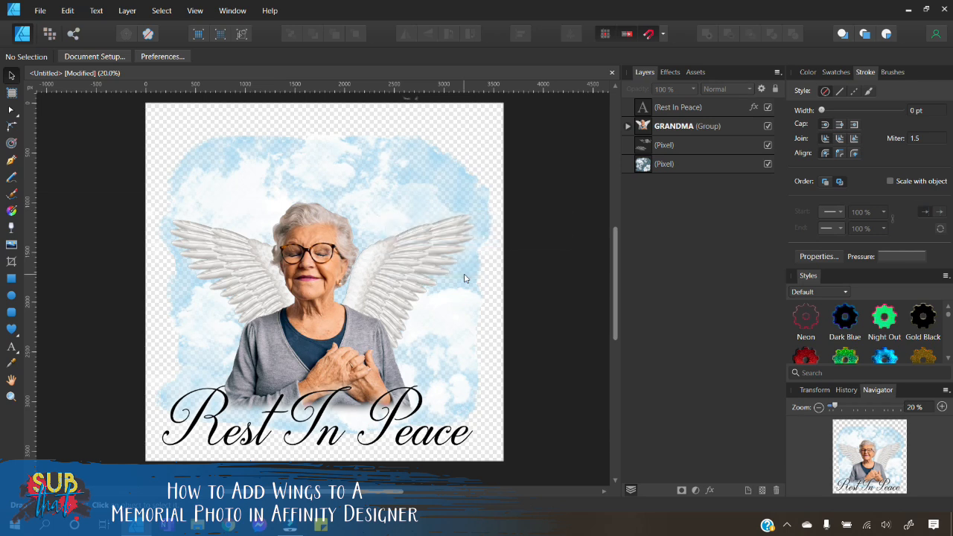
# Step: Squash the bottom cloud sky layer by lowering its top edge, then deselect
pyautogui.click(628, 126)
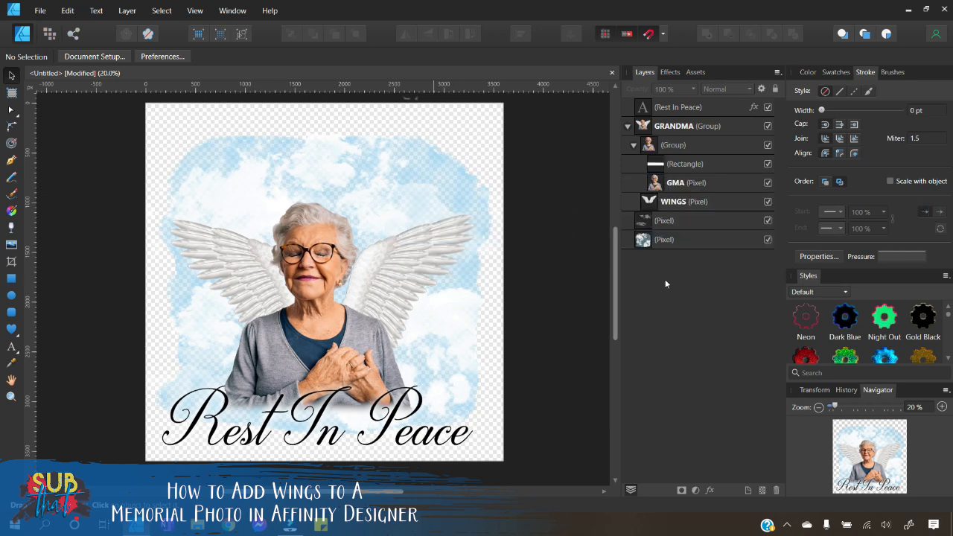
pyautogui.click(689, 240)
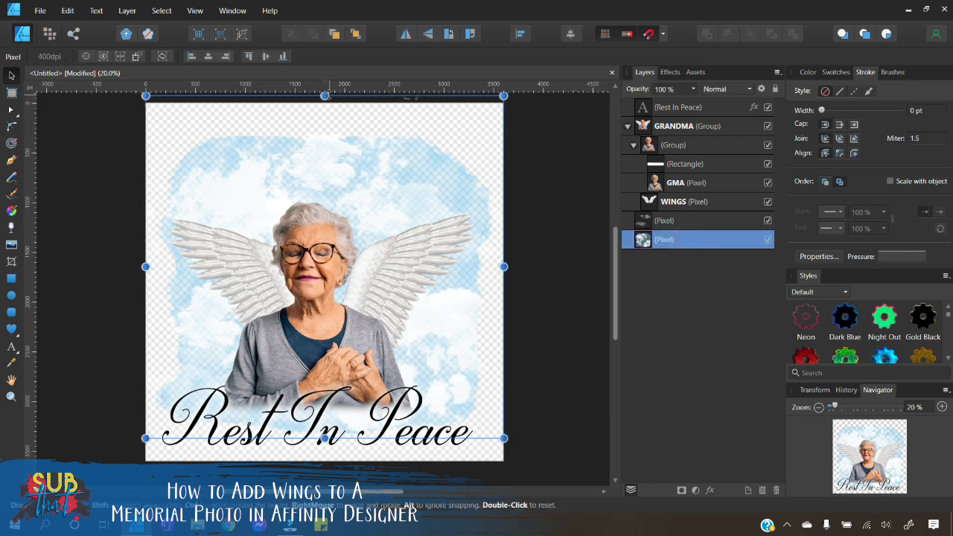
pyautogui.moveTo(324, 95); pyautogui.dragTo(324, 150)
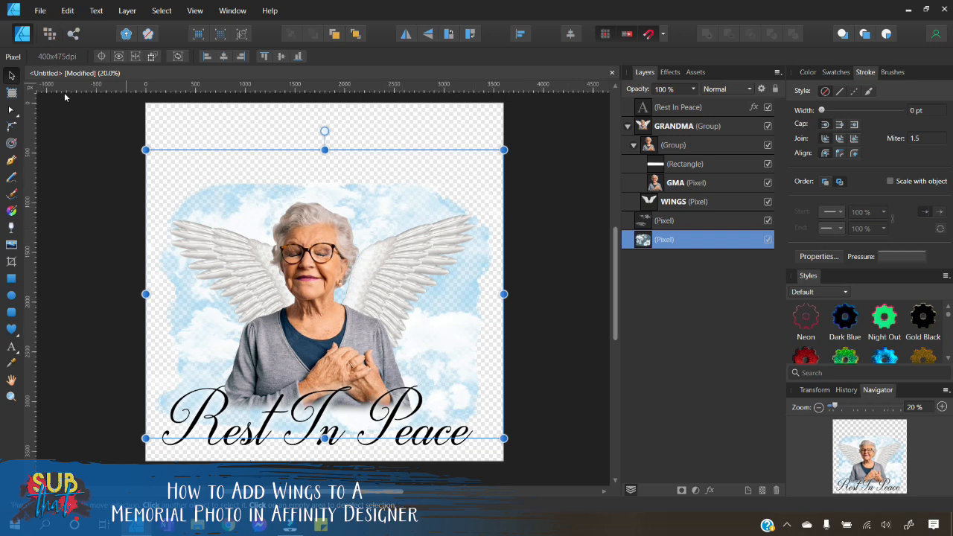
pyautogui.click(92, 232)
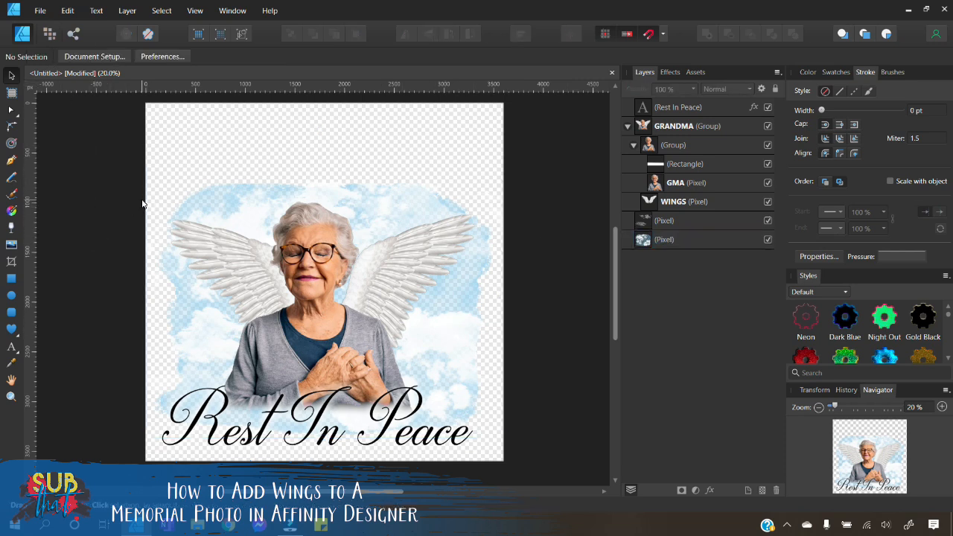